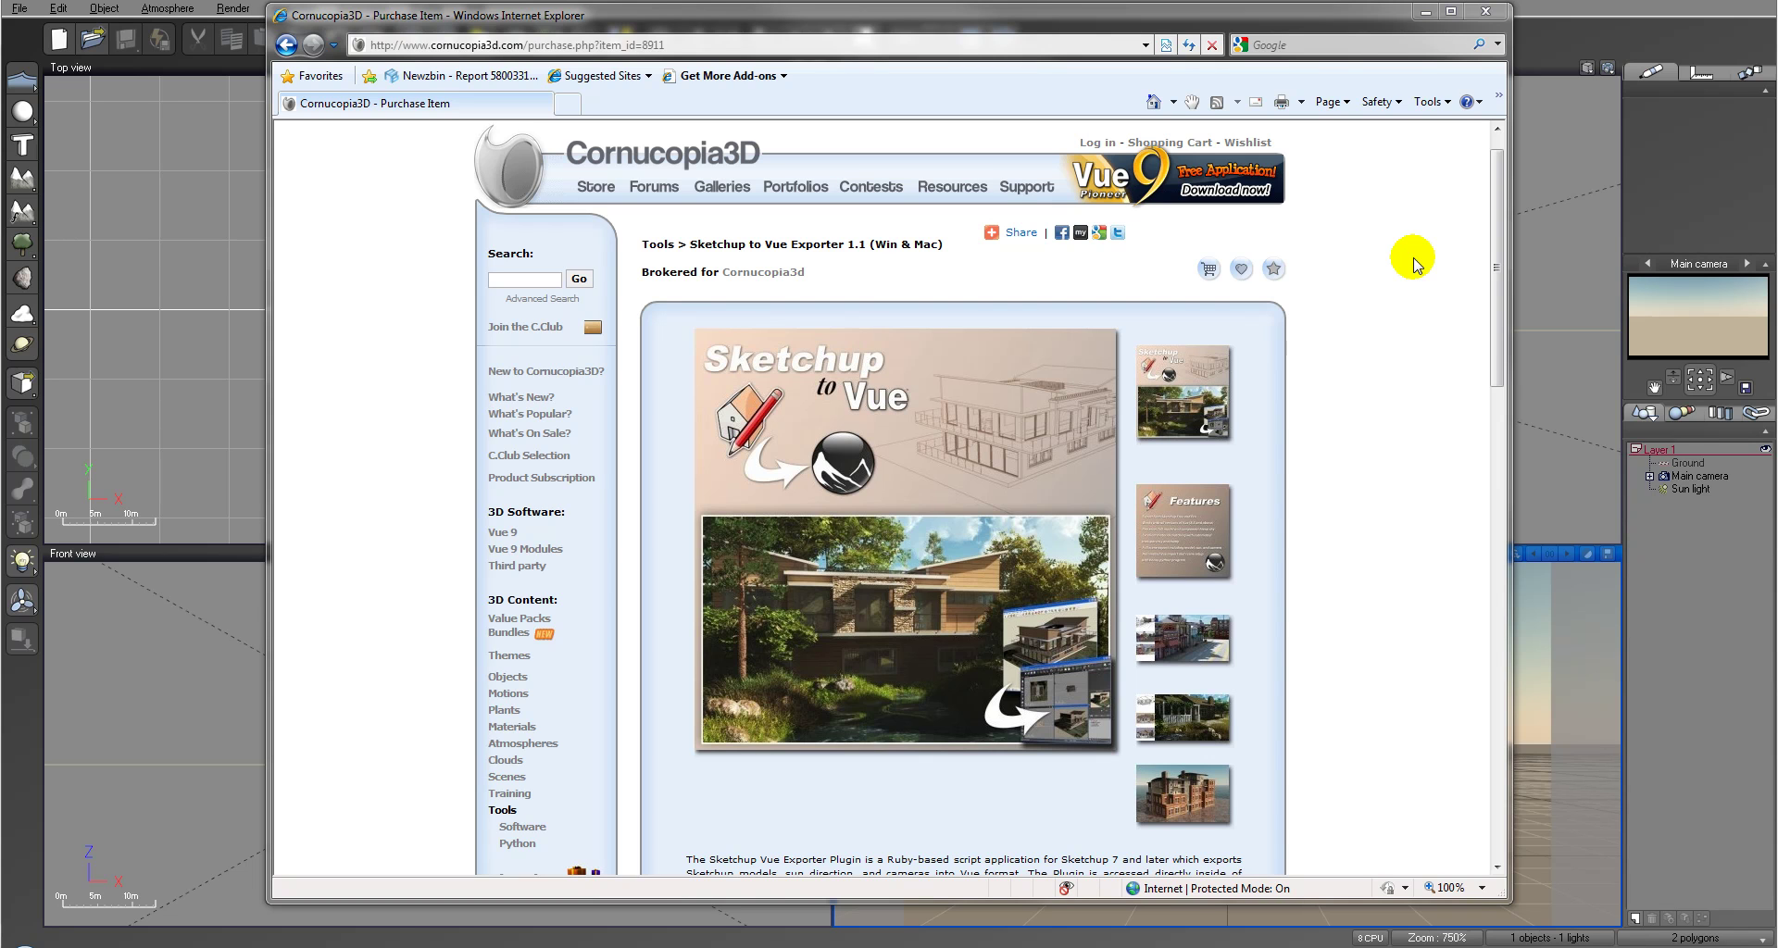
# Adjust the browser window and scroll down the Sketchup to Vue Exporter 1.1 page
pyautogui.moveTo(1192, 23); pyautogui.dragTo(1241, 14)
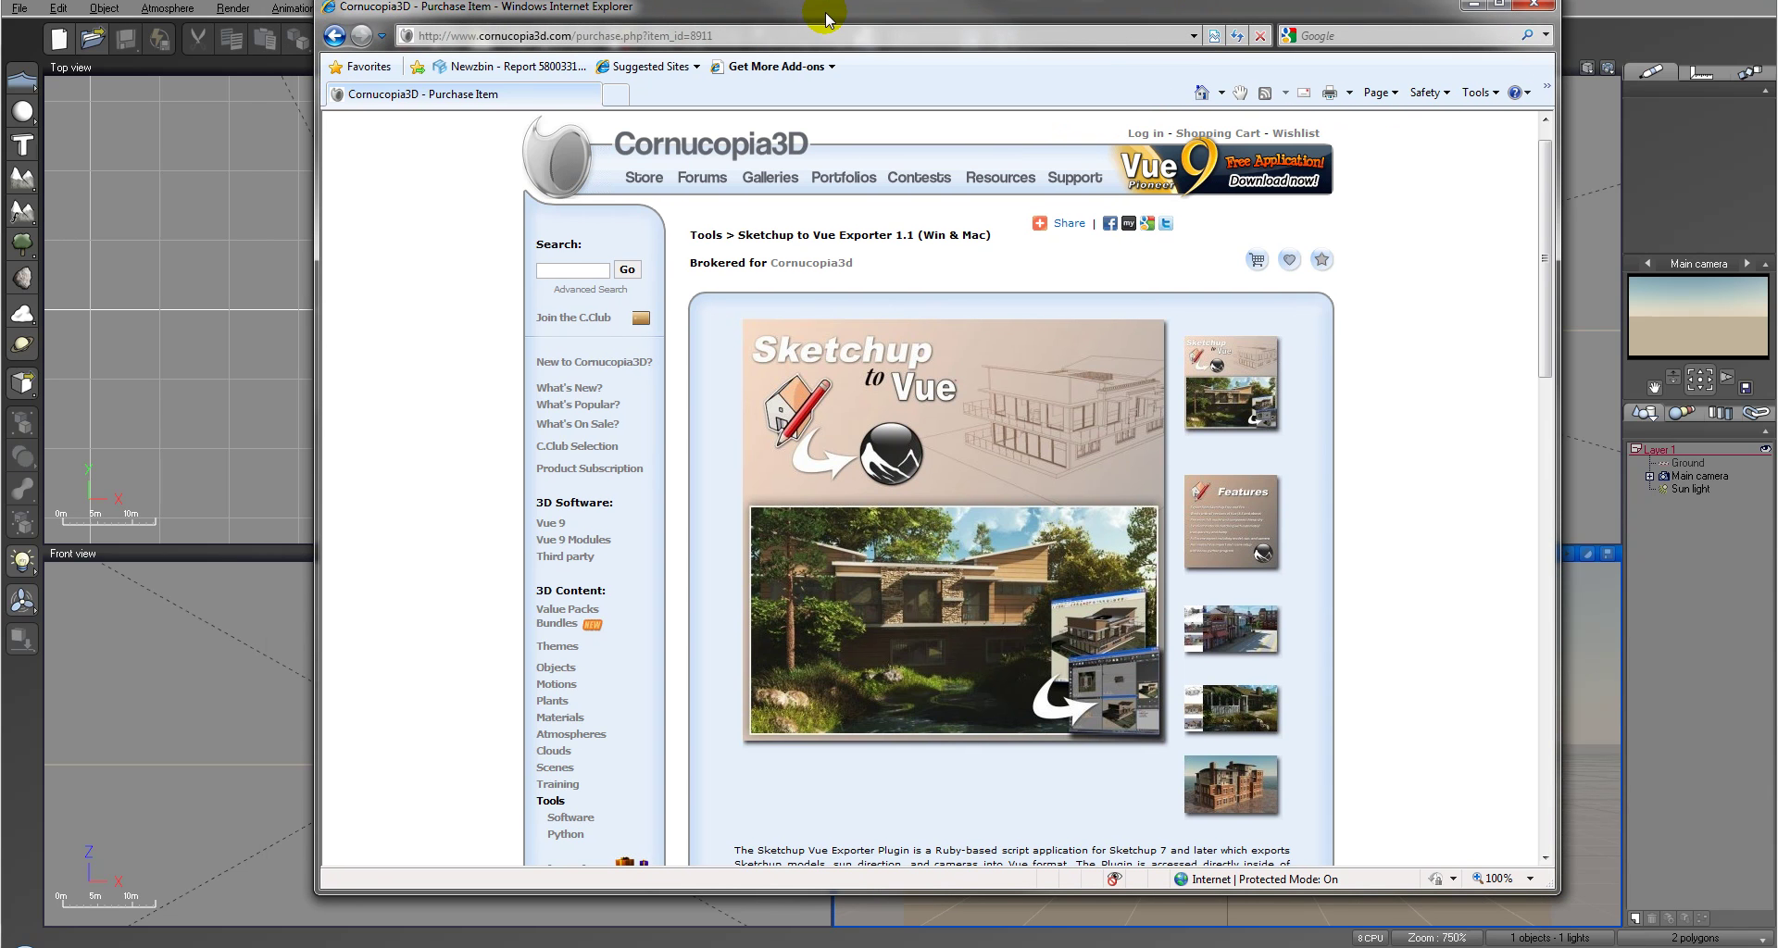
pyautogui.moveTo(804, 0); pyautogui.dragTo(747, 0)
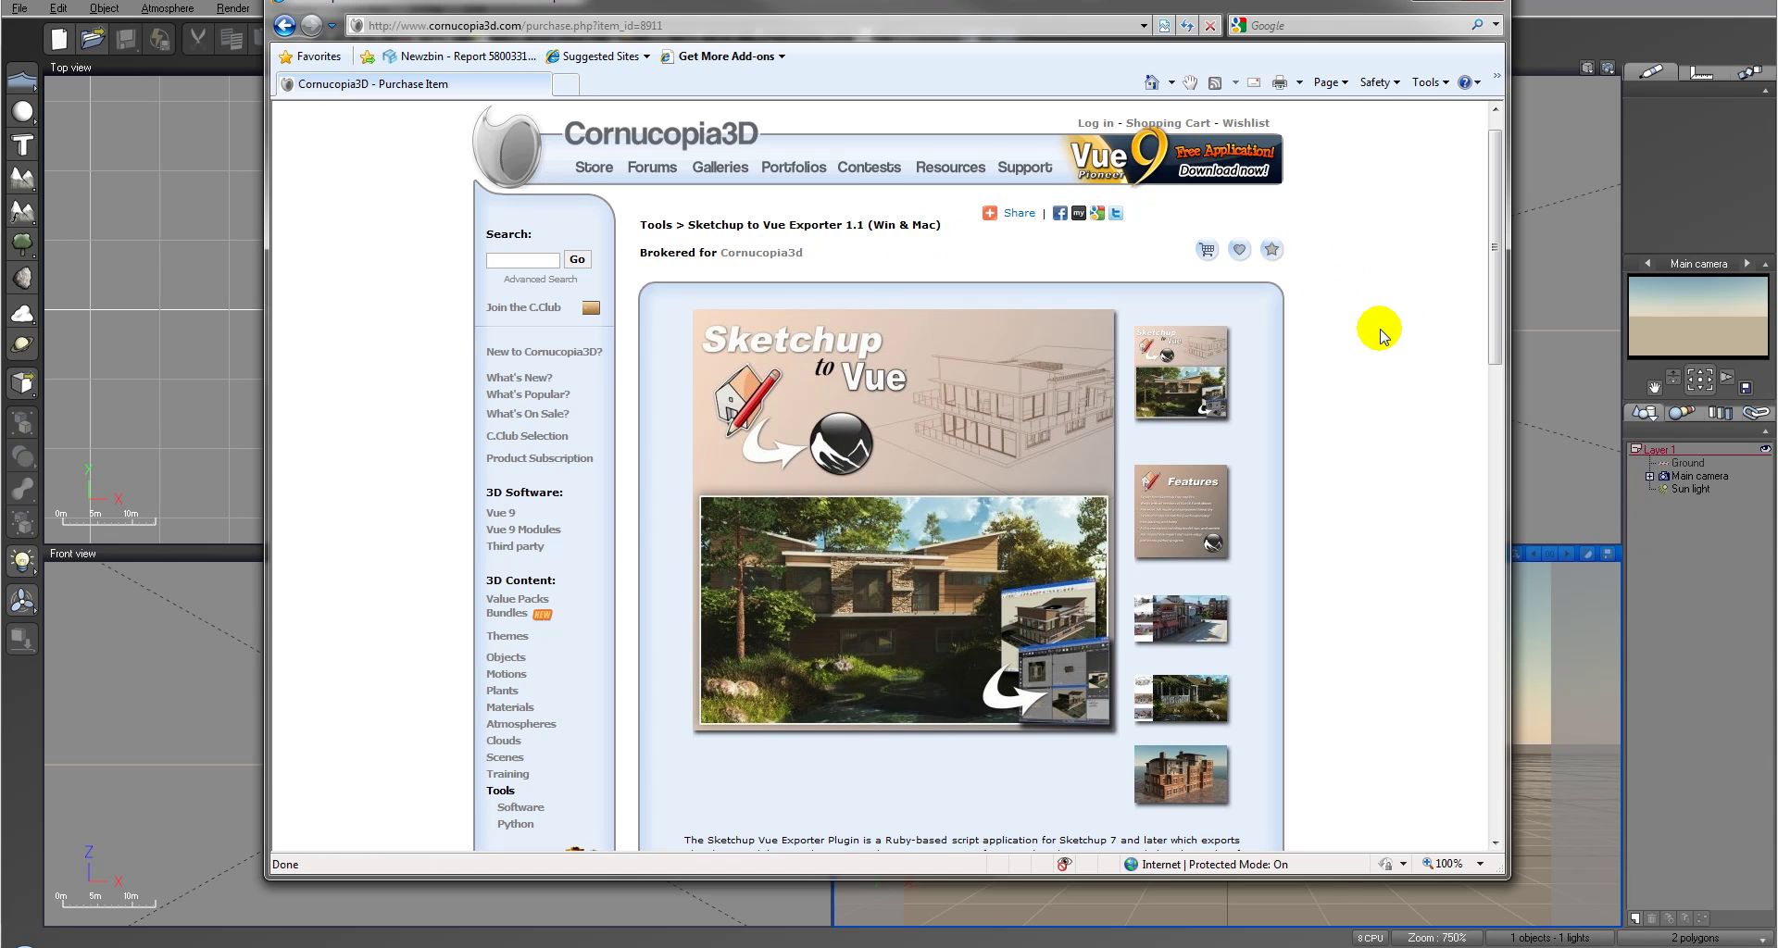
pyautogui.click(1369, 391)
pyautogui.scroll(-3, 1370, 394)
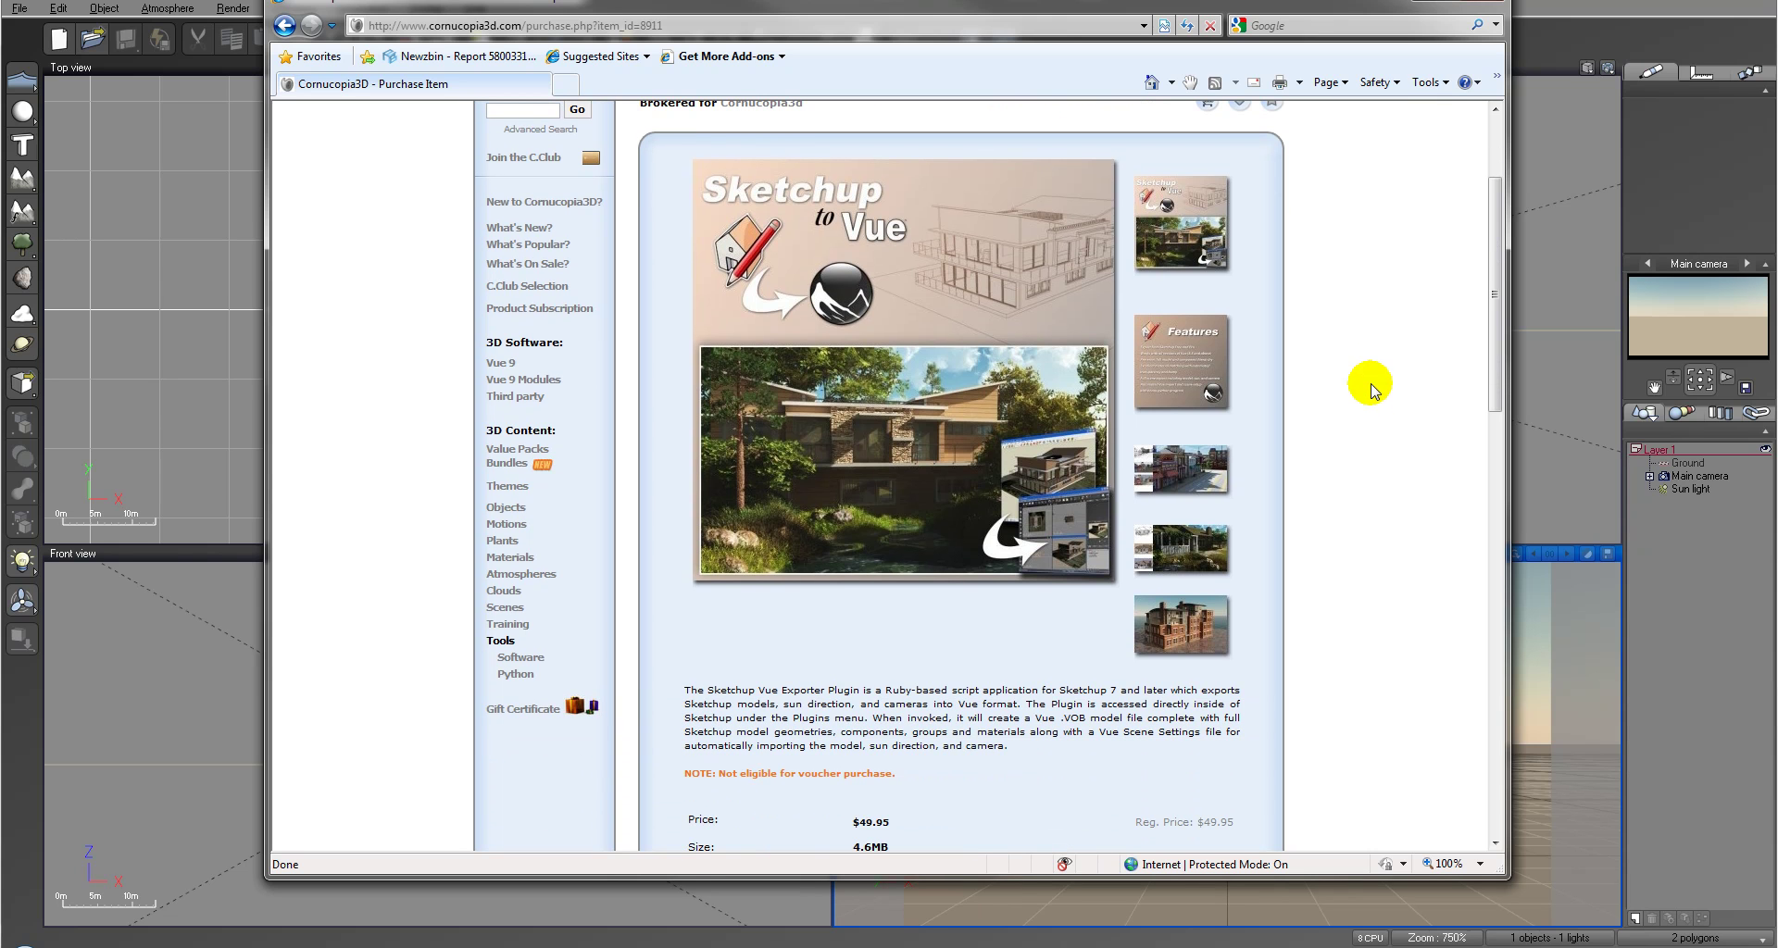
pyautogui.scroll(-4, 1359, 328)
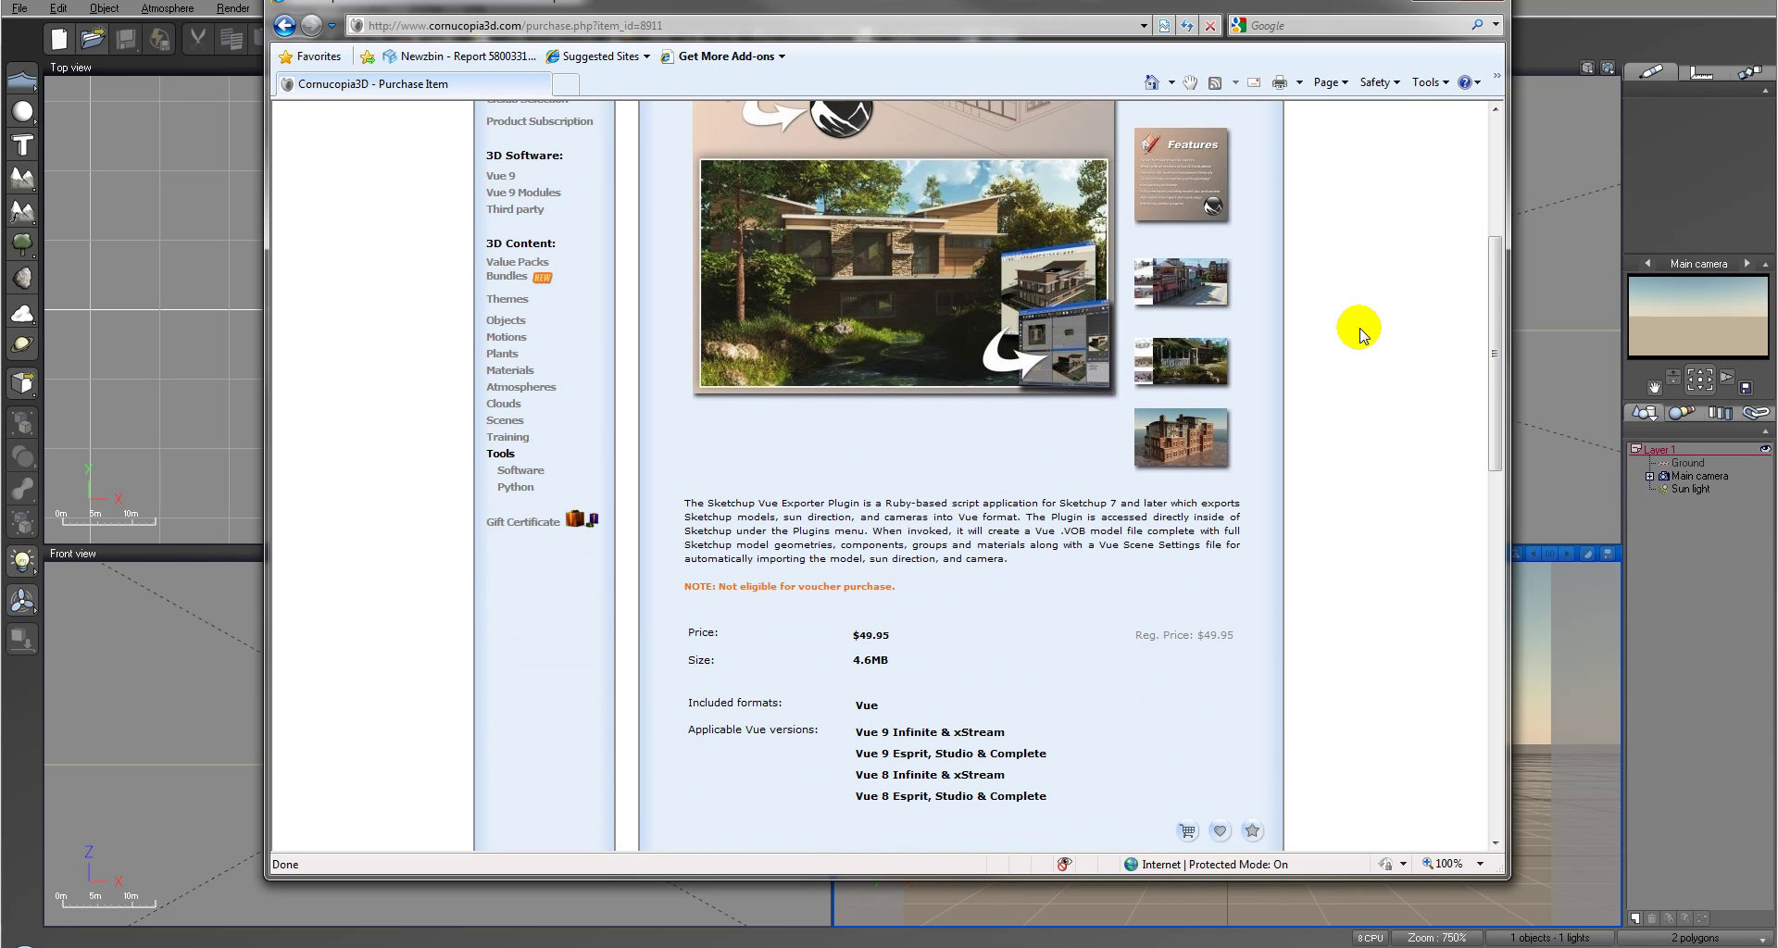
pyautogui.scroll(-4, 1360, 334)
# Scroll back up through the product page to review its details
pyautogui.scroll(6, 1359, 333)
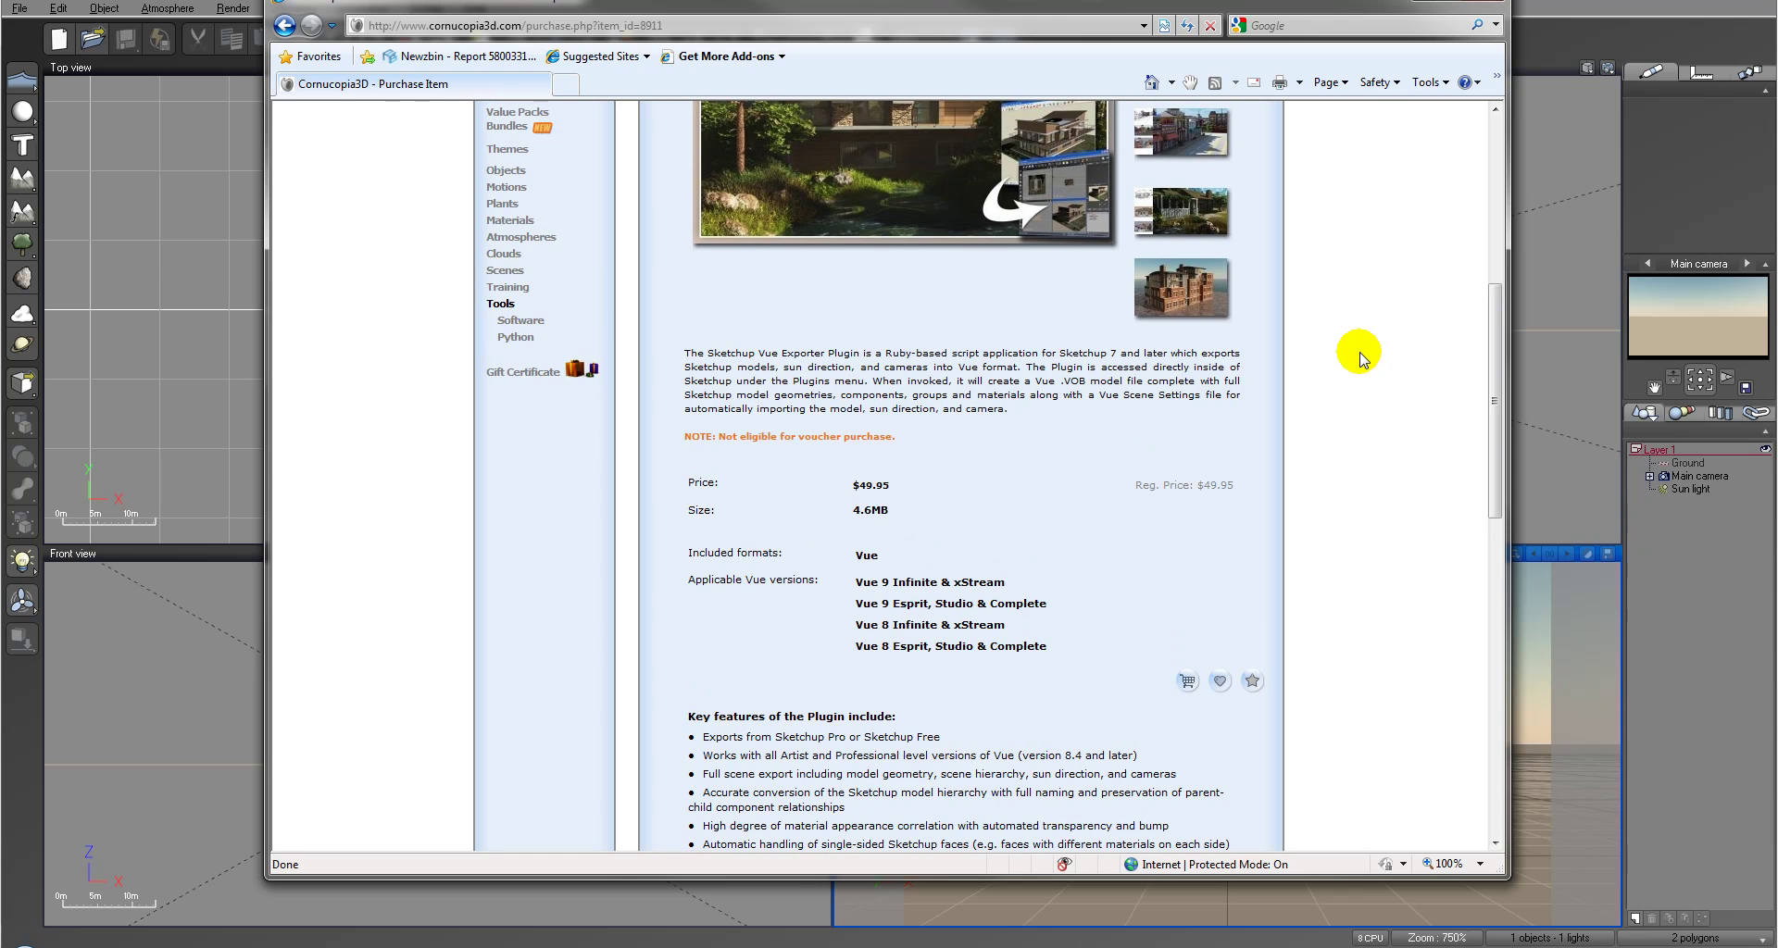
pyautogui.scroll(4, 1358, 357)
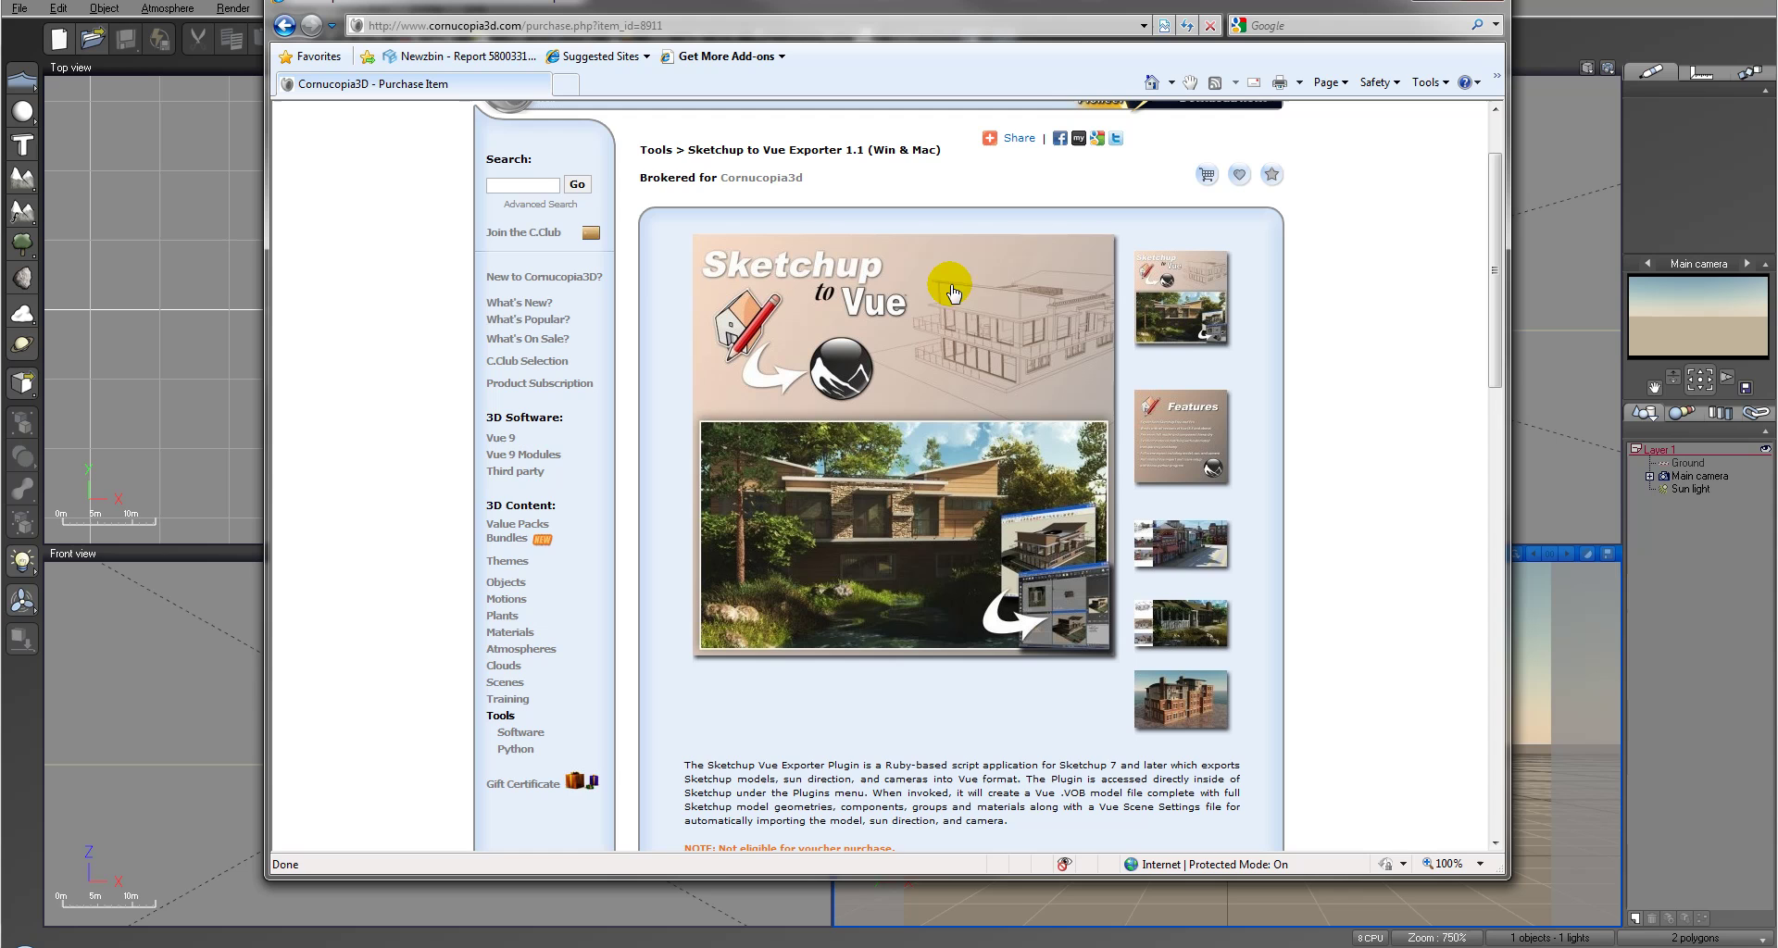
pyautogui.scroll(2, 398, 326)
pyautogui.scroll(1, 389, 277)
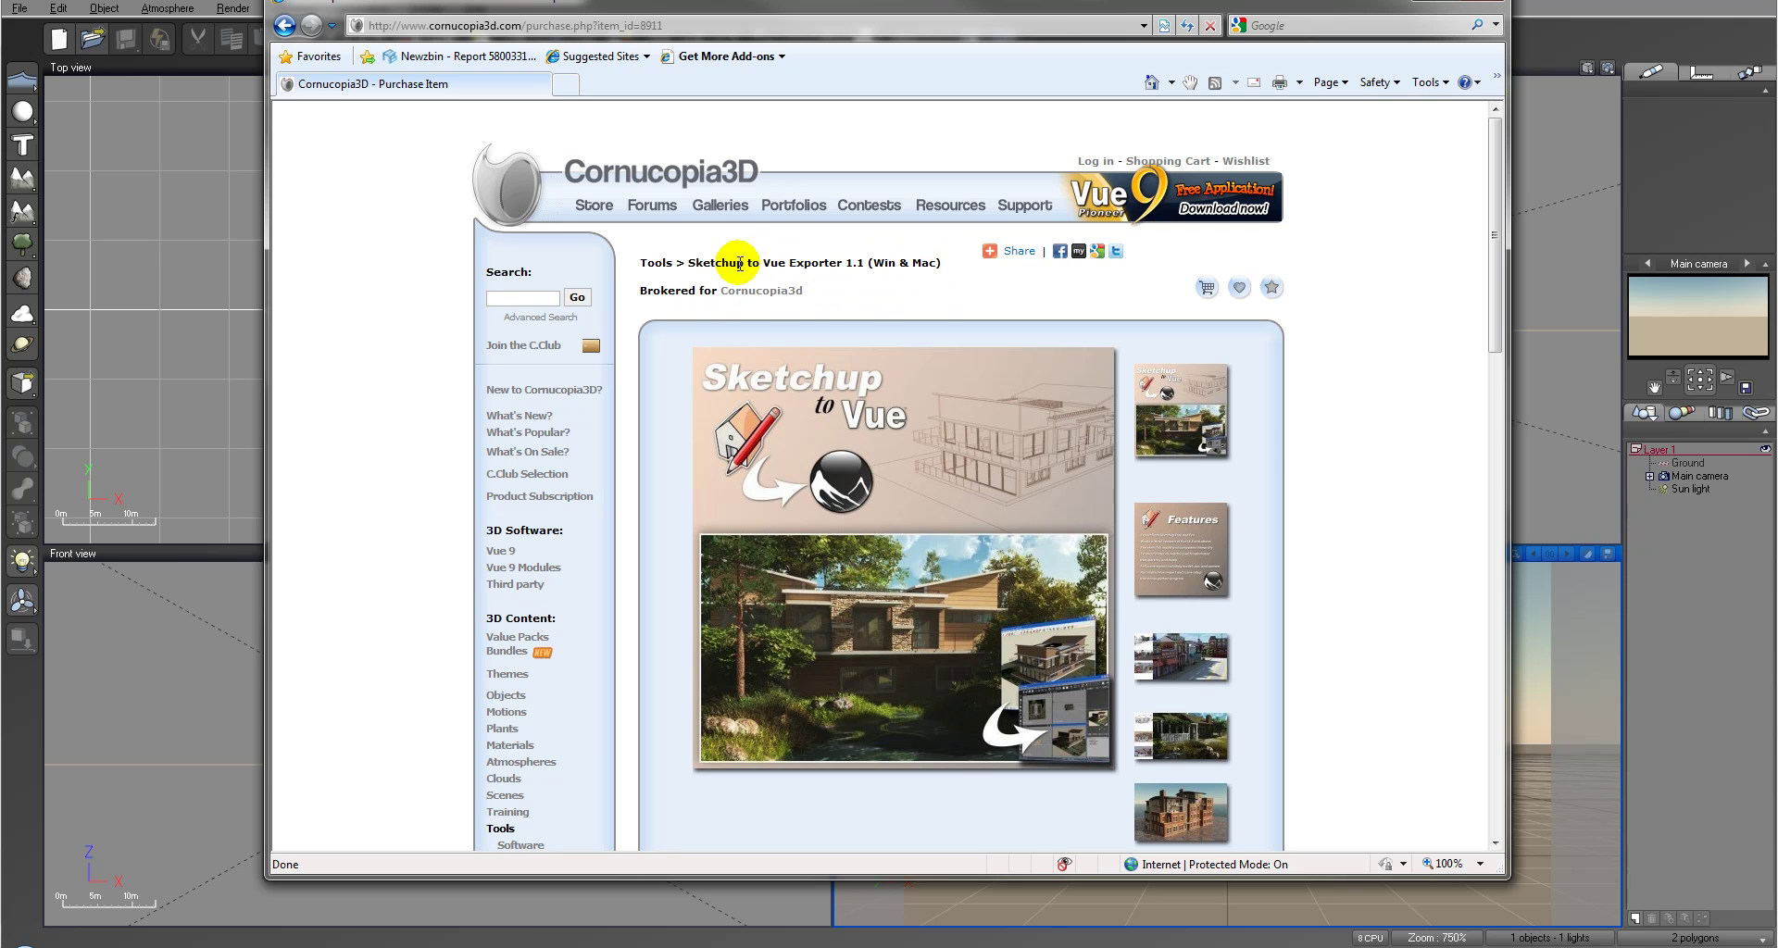
pyautogui.scroll(-10, 1270, 443)
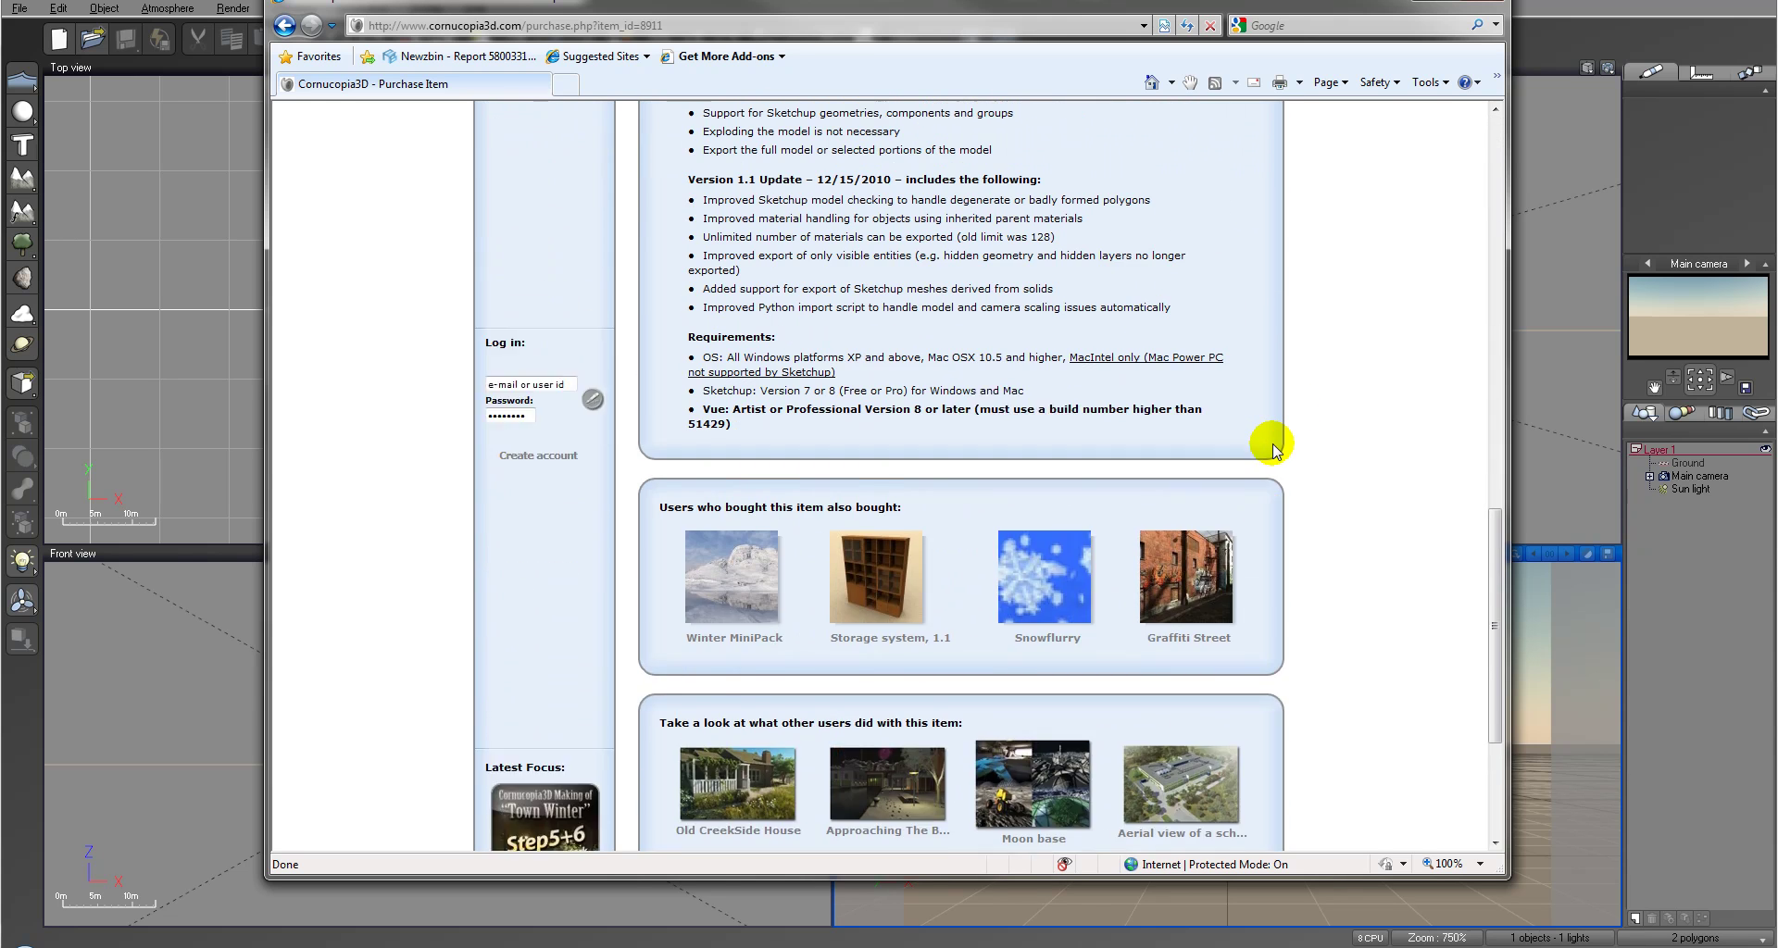
pyautogui.scroll(7, 1274, 449)
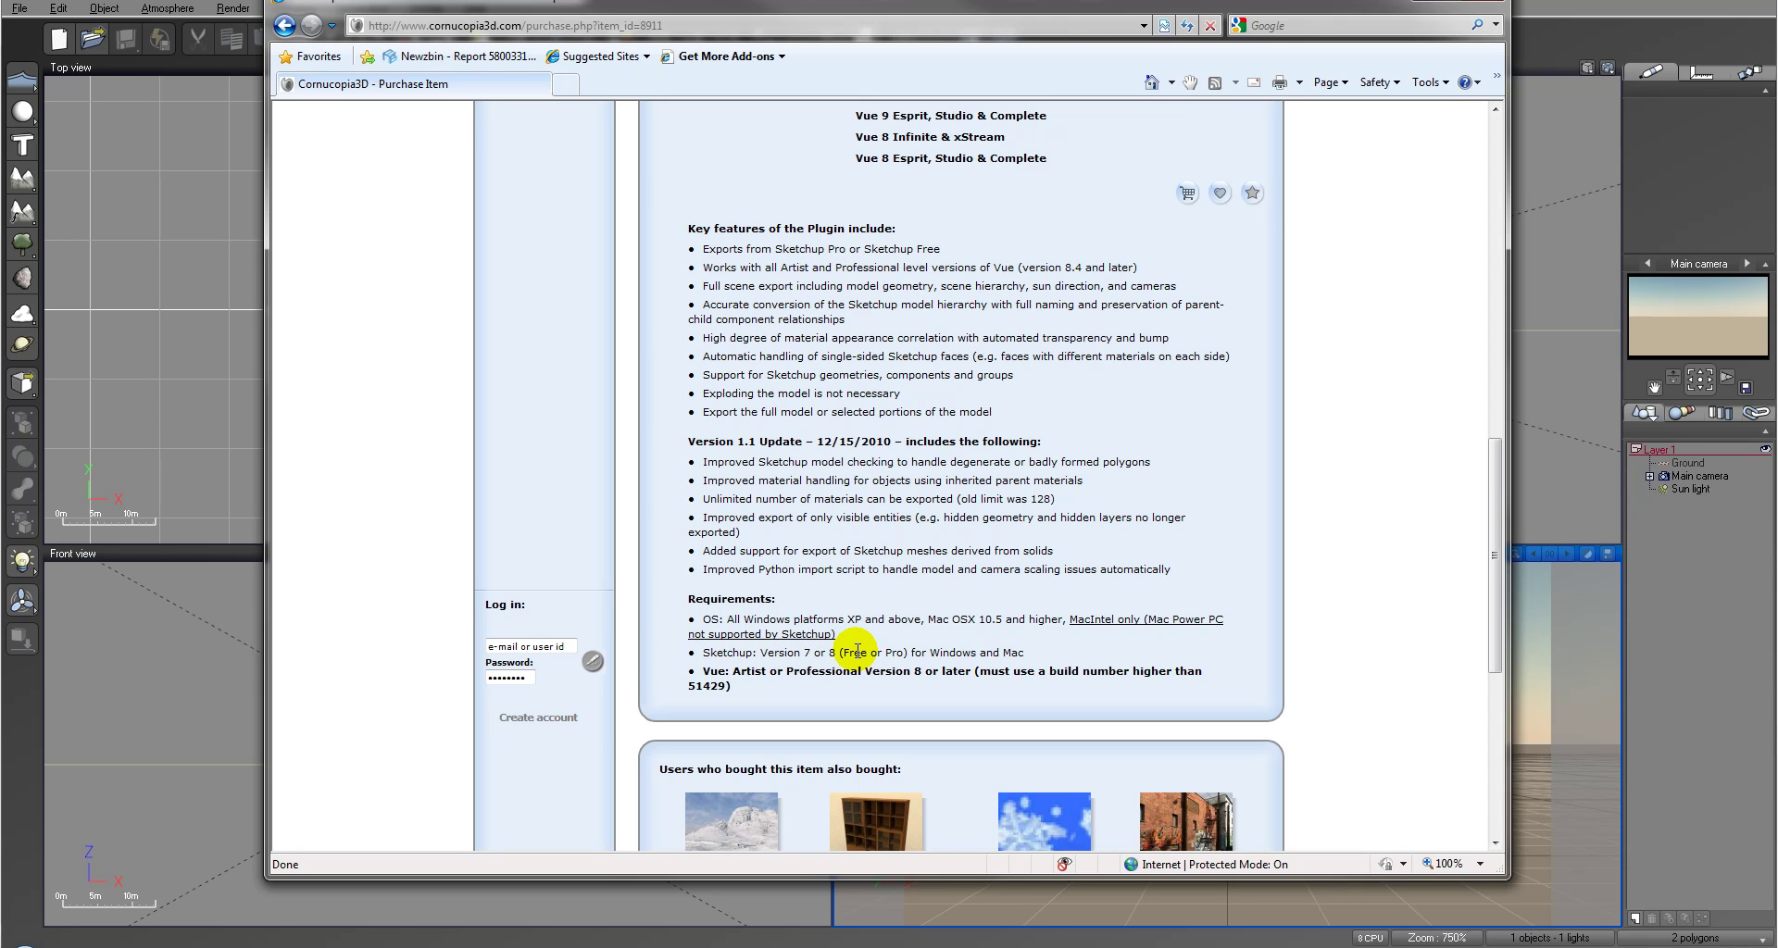
# Highlight the Windows and Mac requirements line, clear it, and leave the browser
pyautogui.moveTo(1025, 653); pyautogui.dragTo(931, 654)
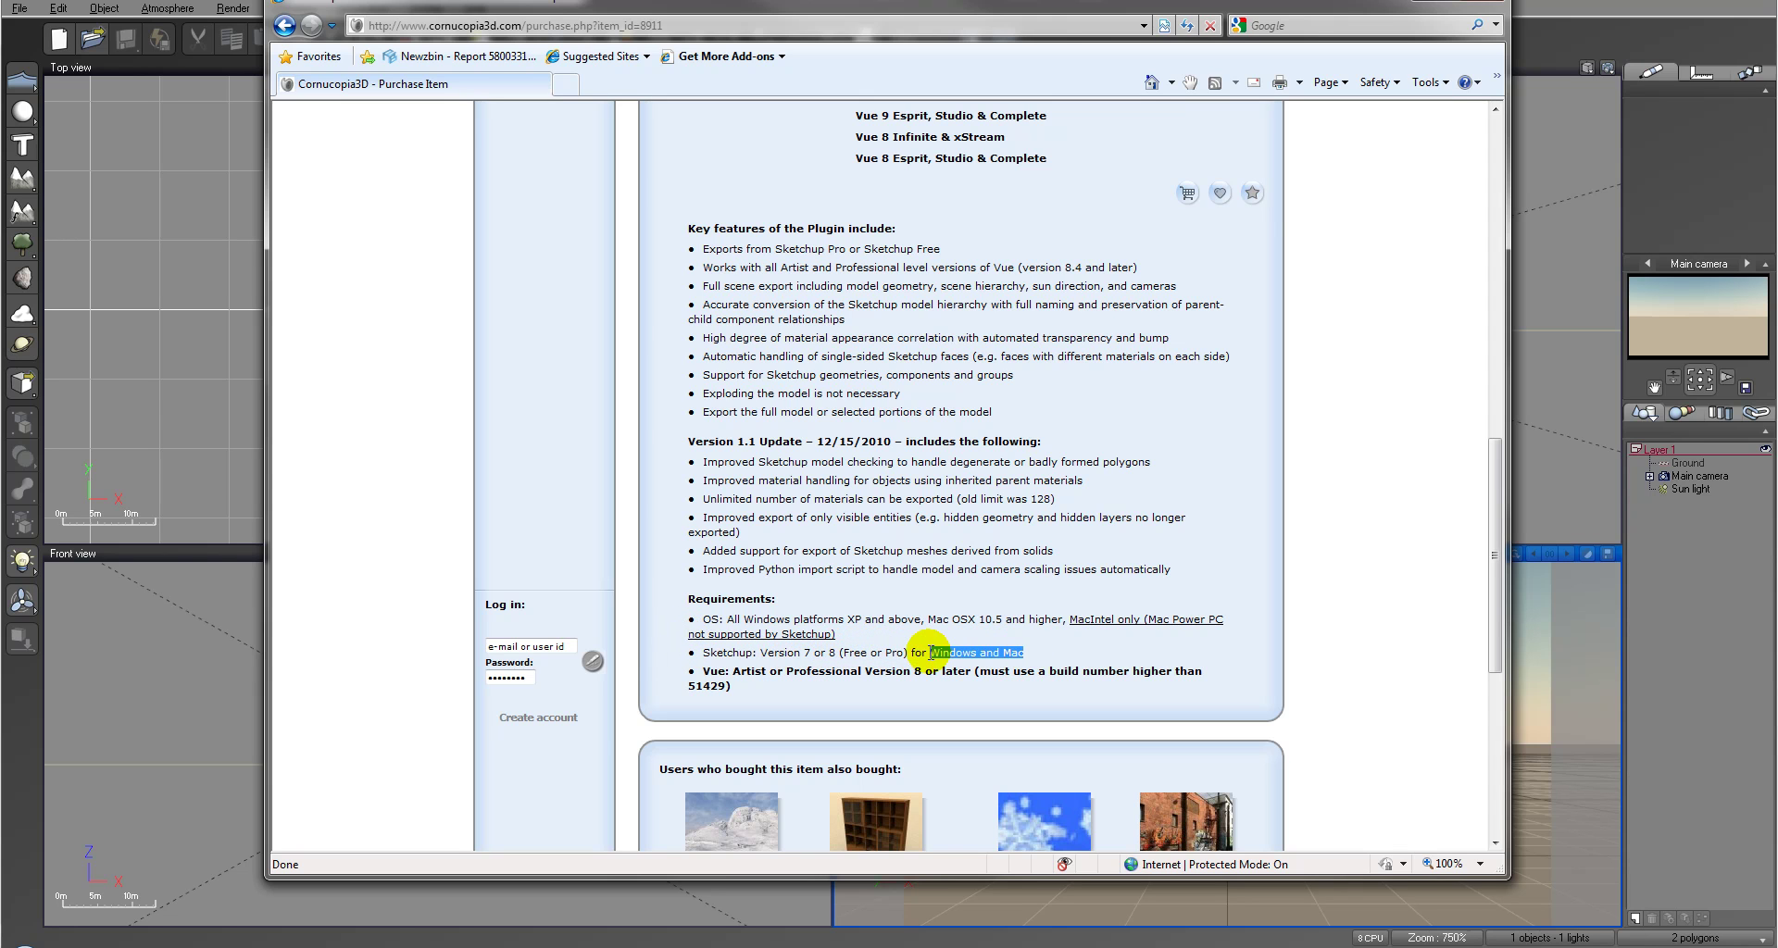
pyautogui.click(1333, 565)
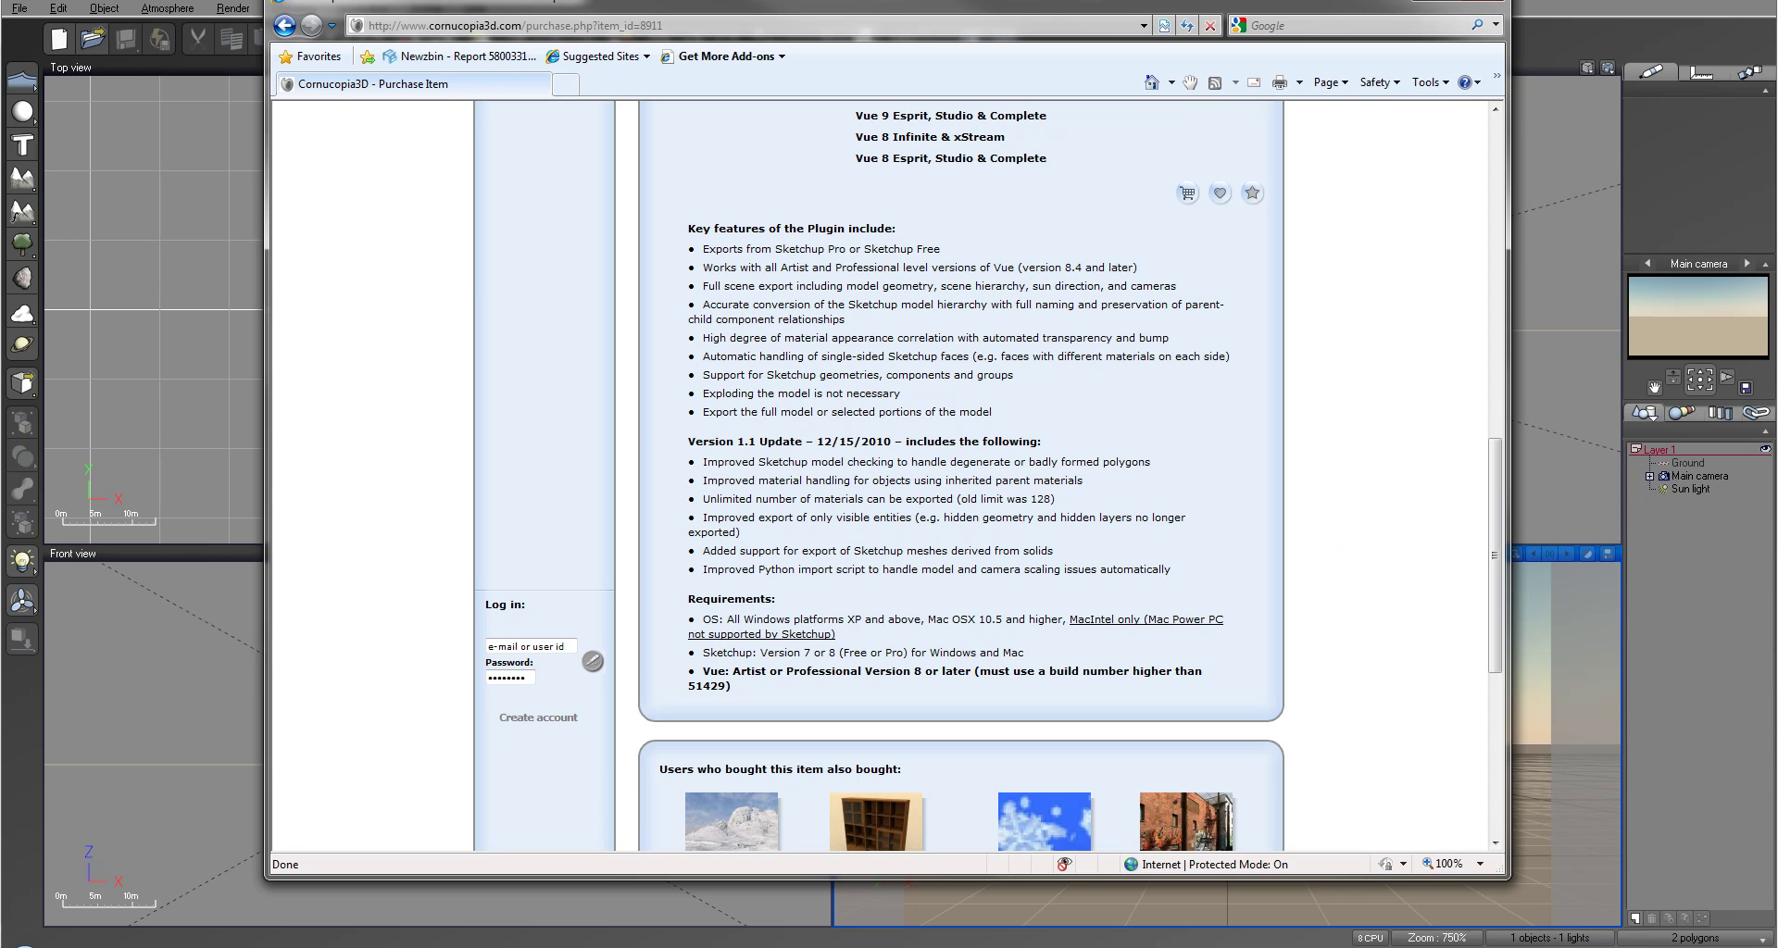
pyautogui.hotkey('alt', 'Tab')
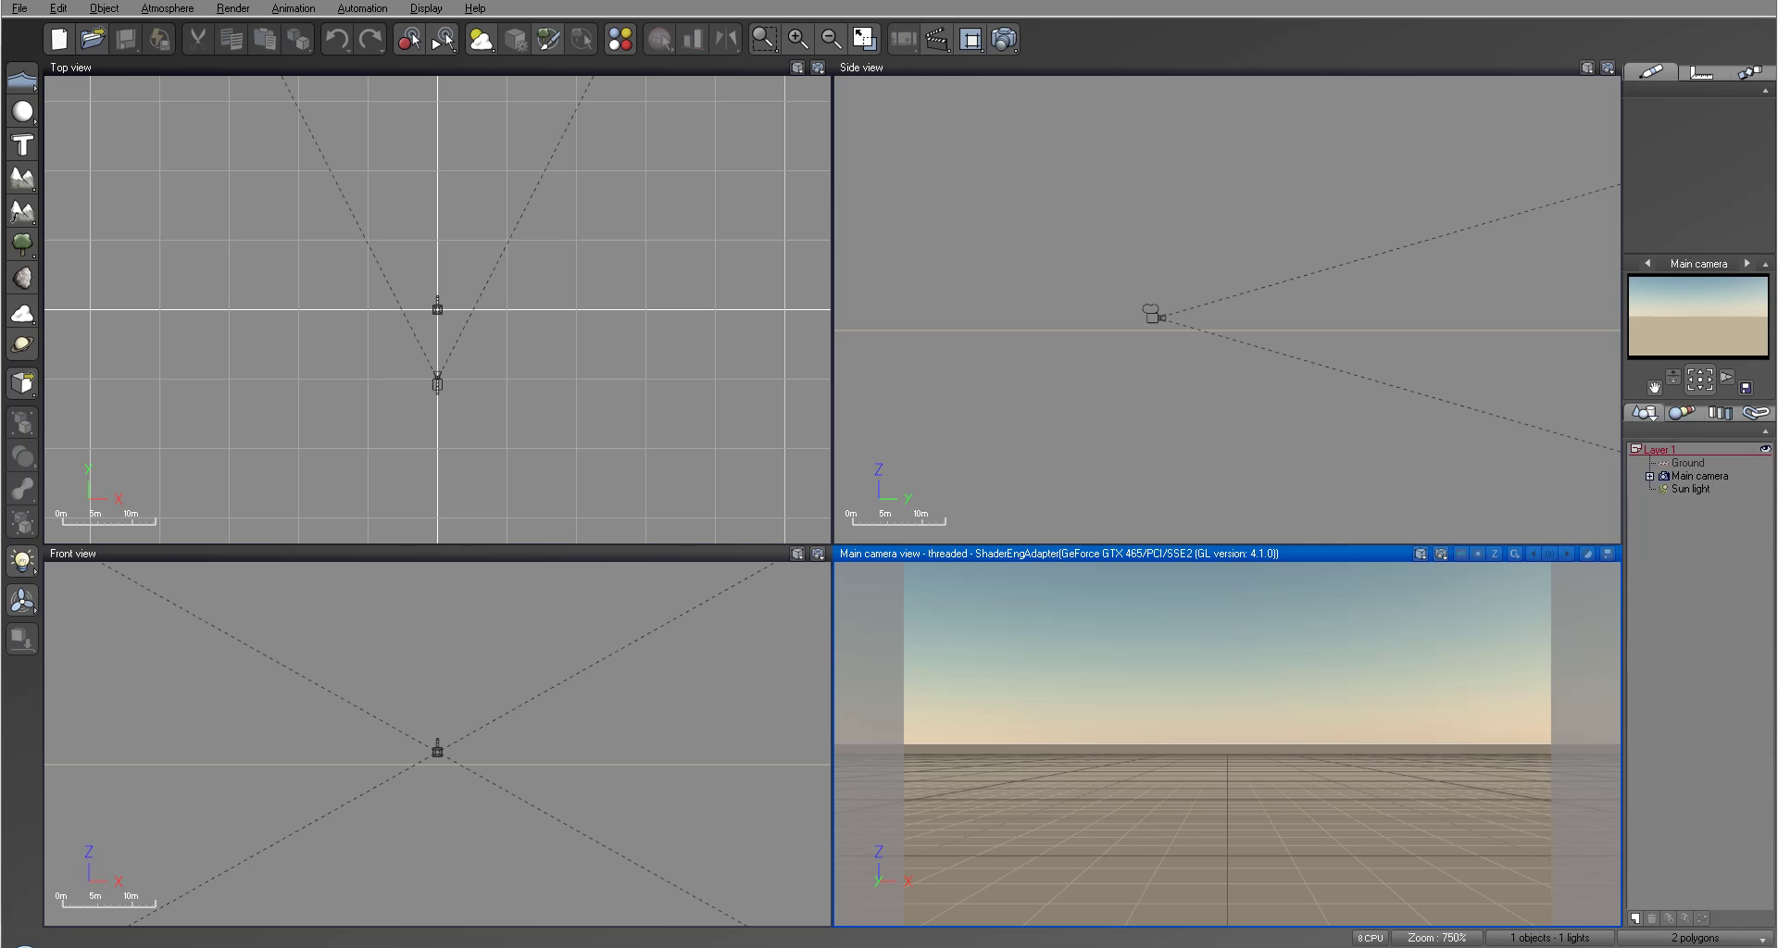
# Centre the WinRAR window and pick the install and user guide PDFs
pyautogui.moveTo(1437, 170)
pyautogui.mouseDown()
pyautogui.moveTo(575, 131)
pyautogui.moveTo(595, 96)
pyautogui.moveTo(562, 113)
pyautogui.mouseUp()
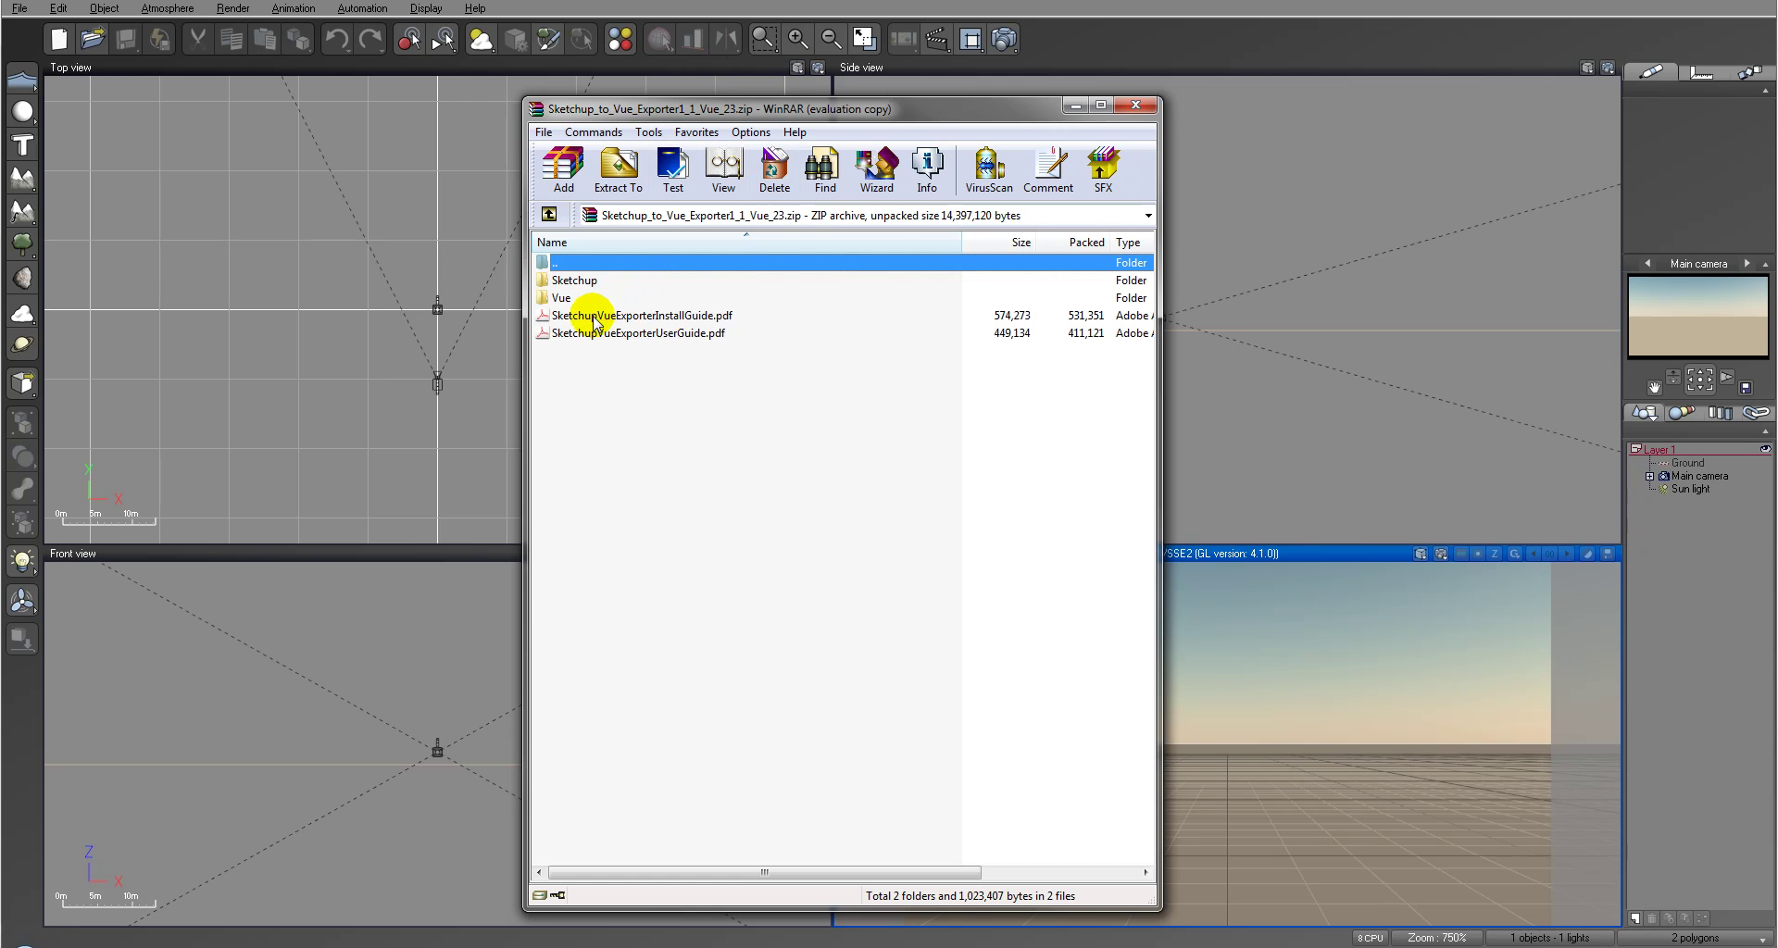
pyautogui.click(625, 315)
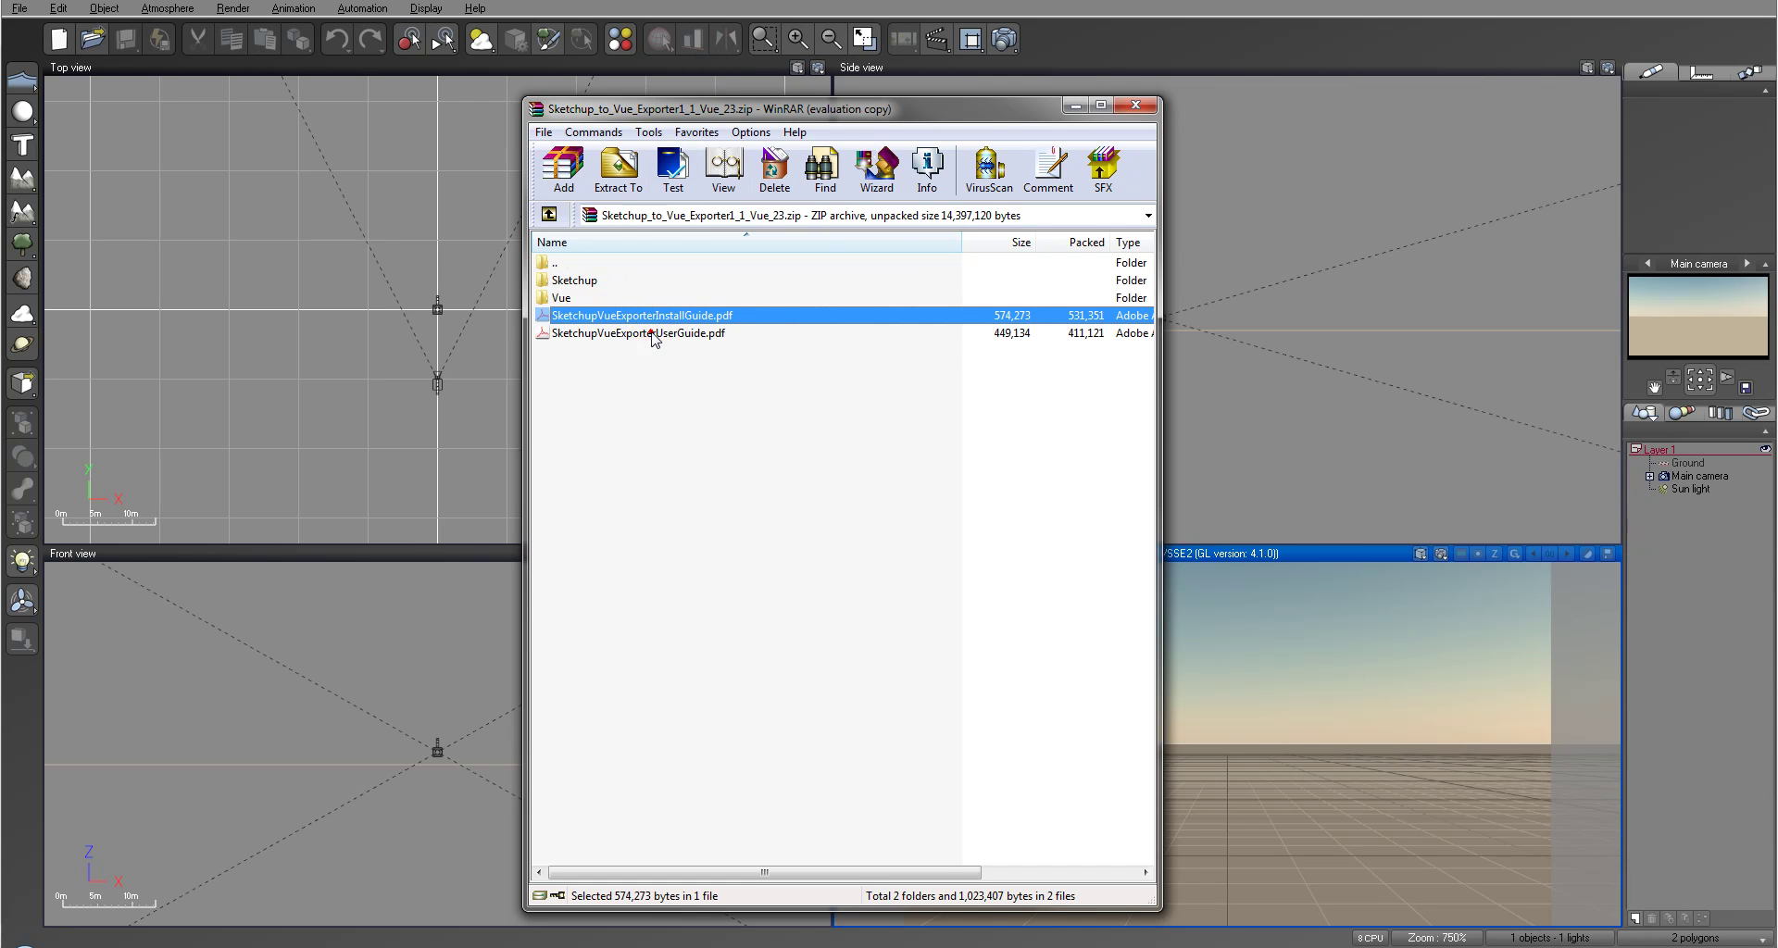
pyautogui.click(650, 336)
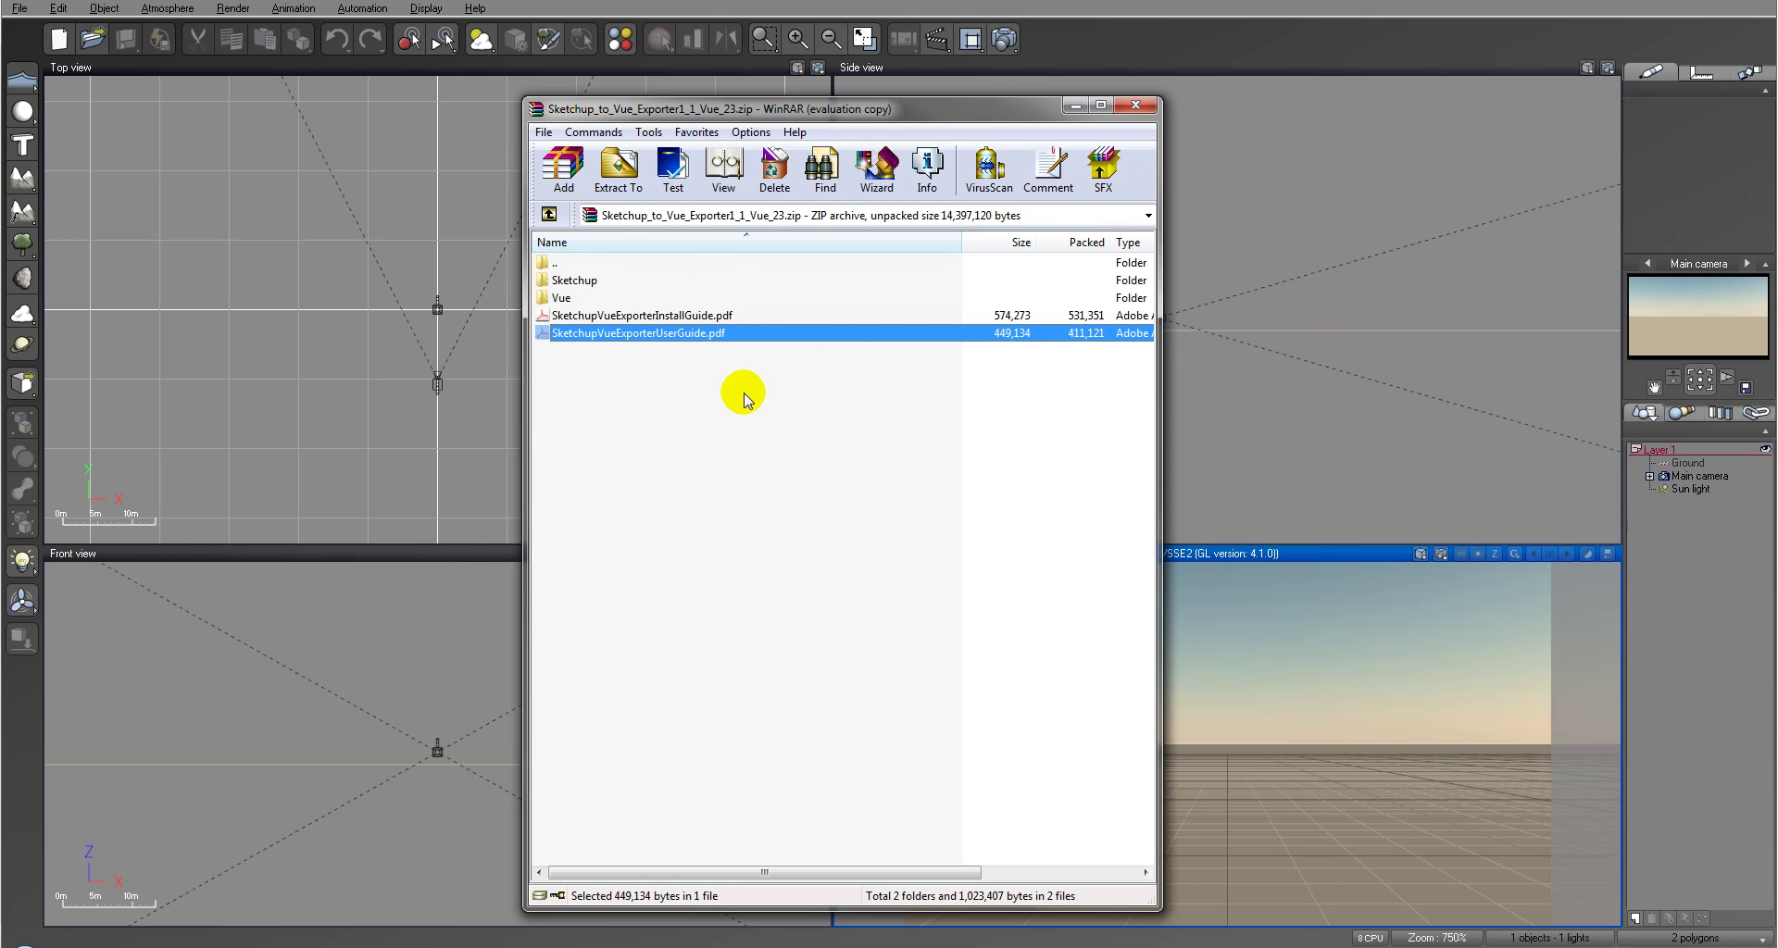
# Inspect the archive's Sketchup\Plugins folder with its VueExport files, then return to the root
pyautogui.click(573, 283)
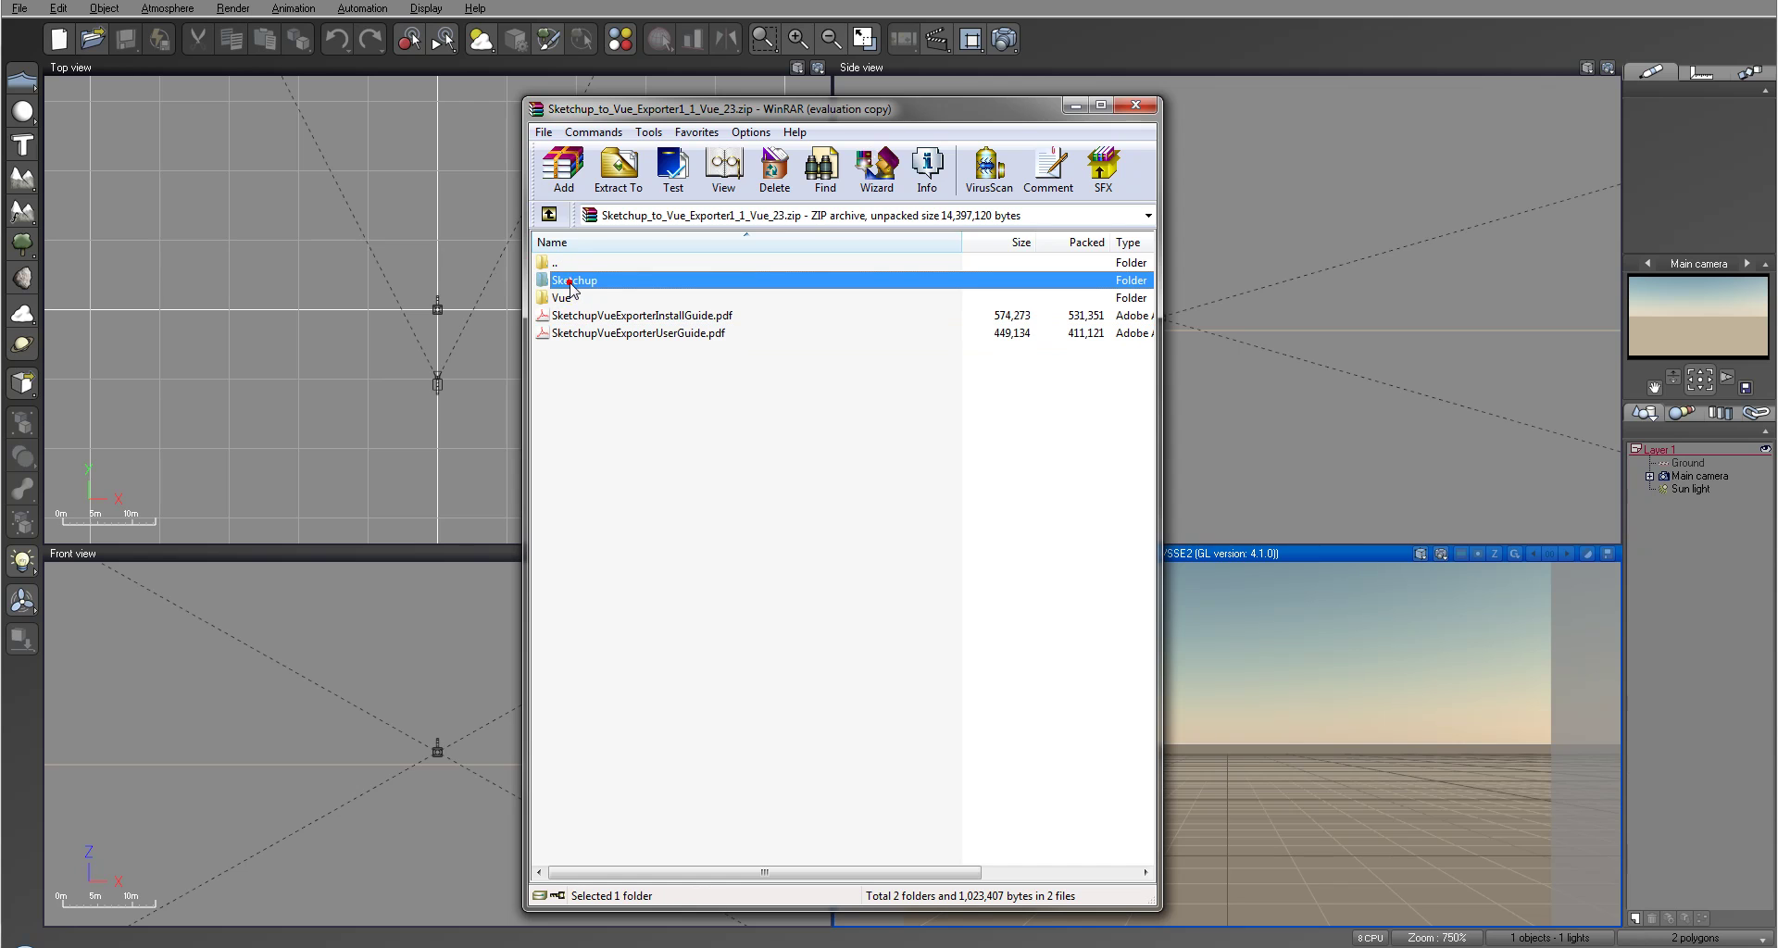
pyautogui.doubleClick(576, 282)
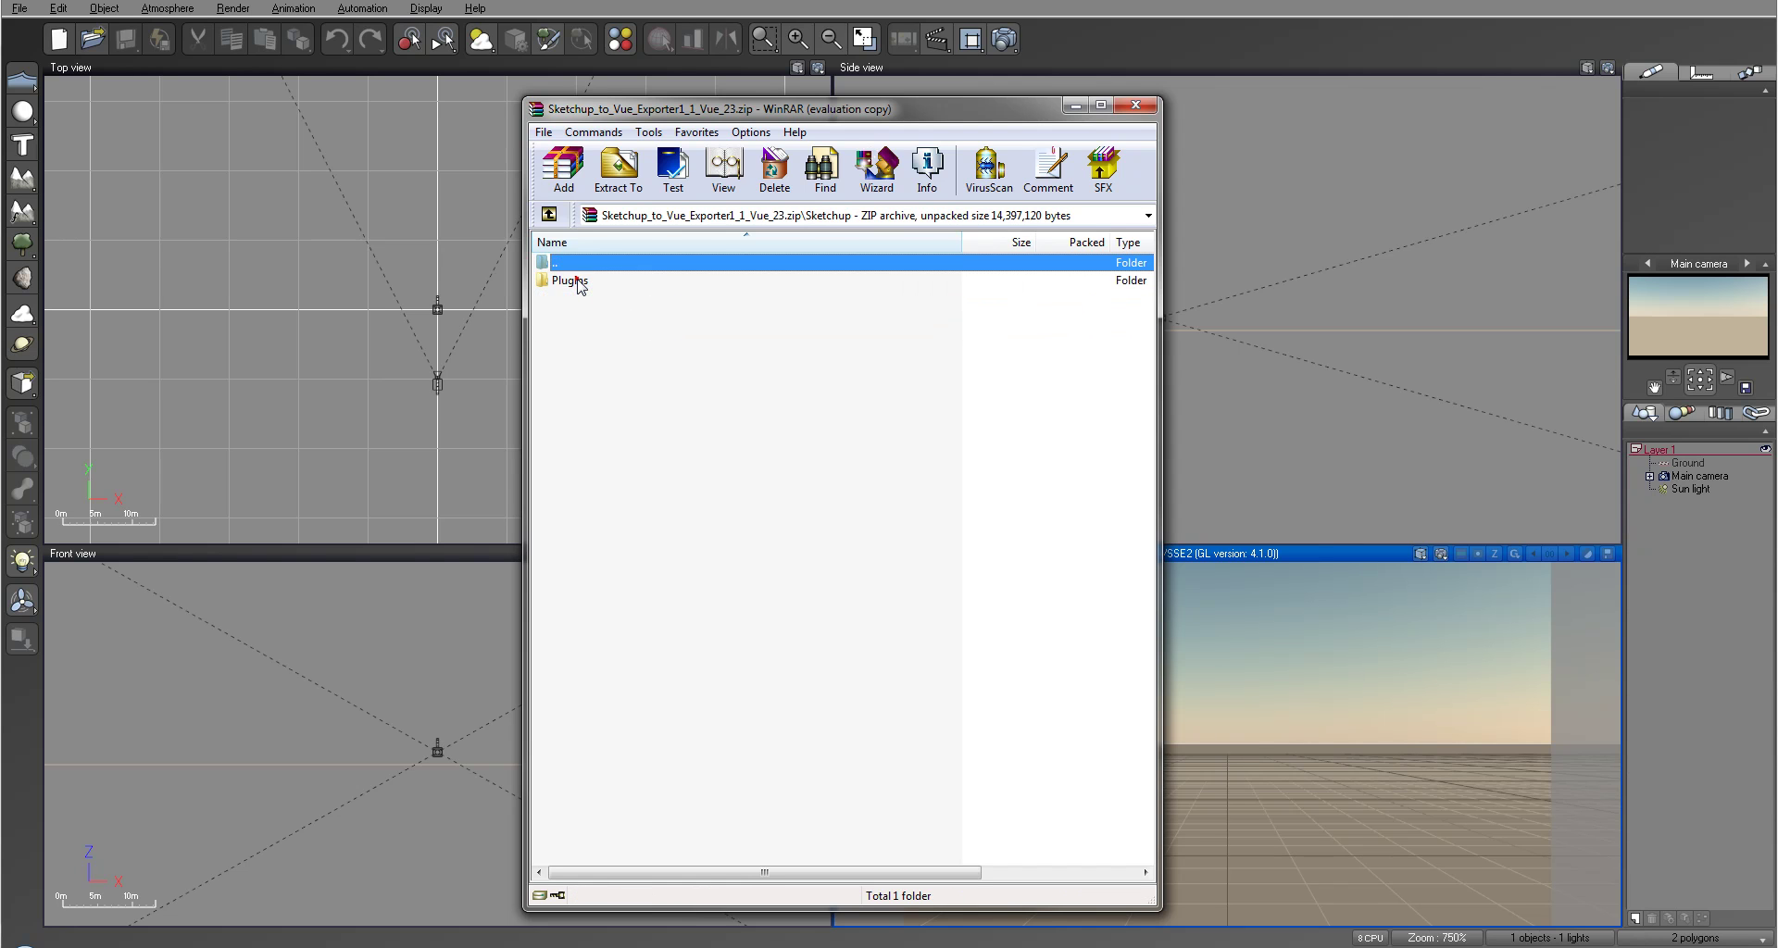
pyautogui.click(573, 282)
pyautogui.doubleClick(573, 283)
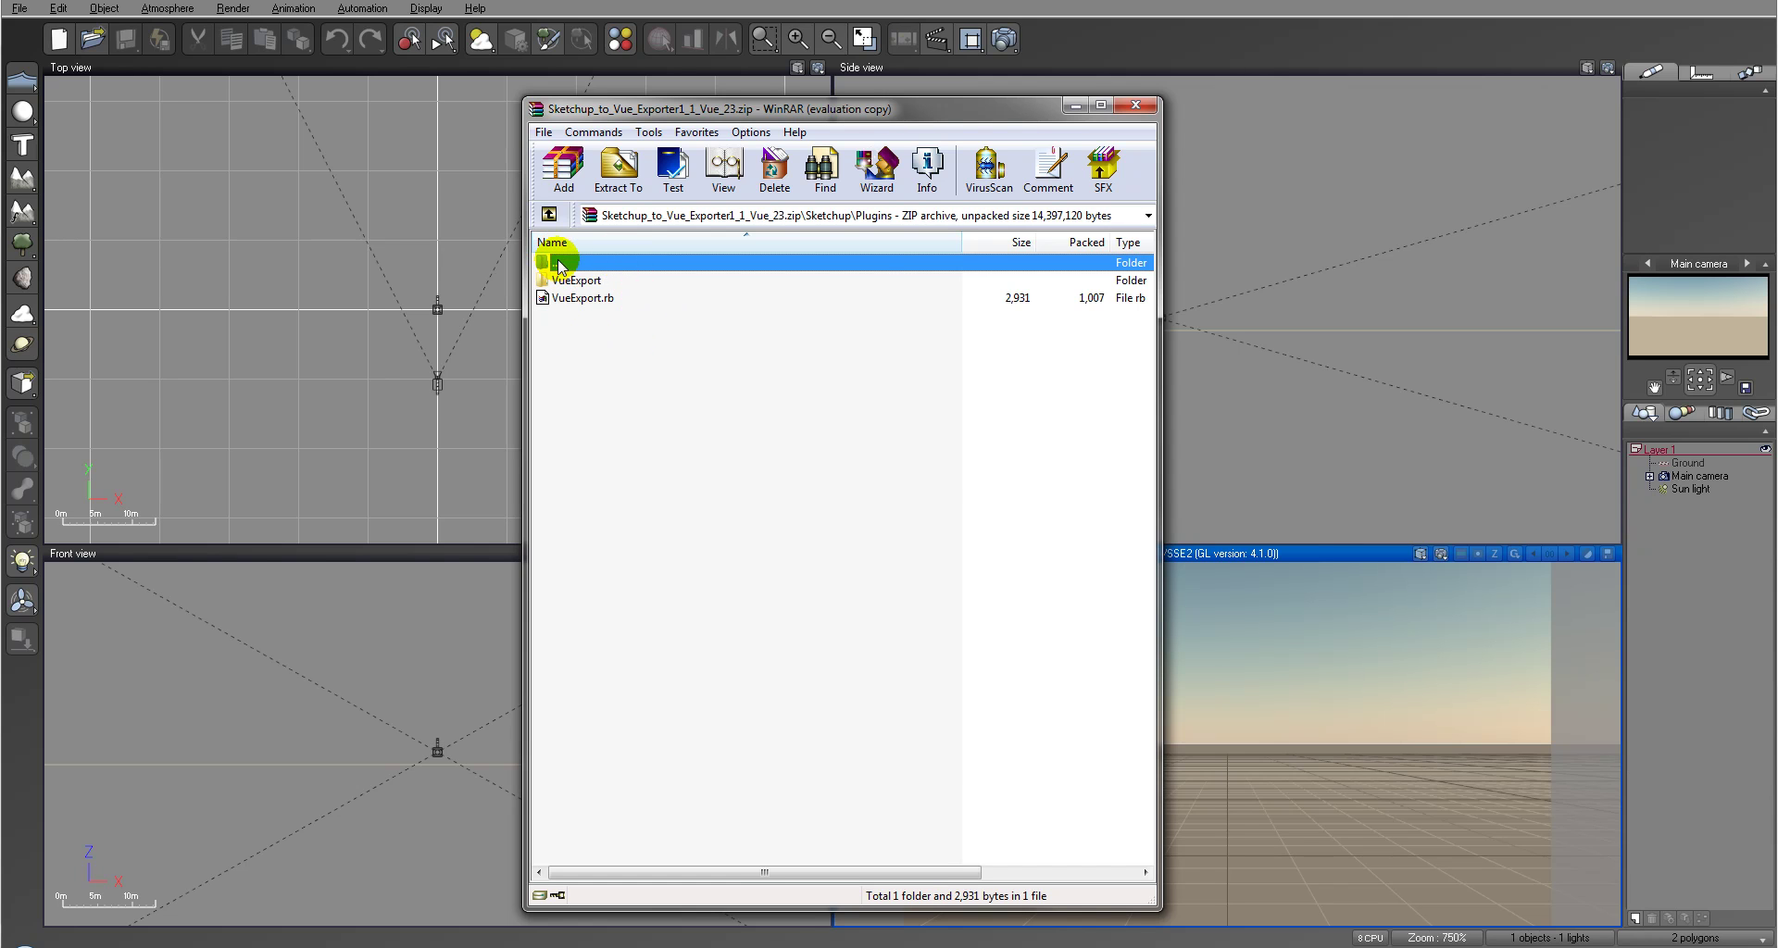
pyautogui.doubleClick(556, 264)
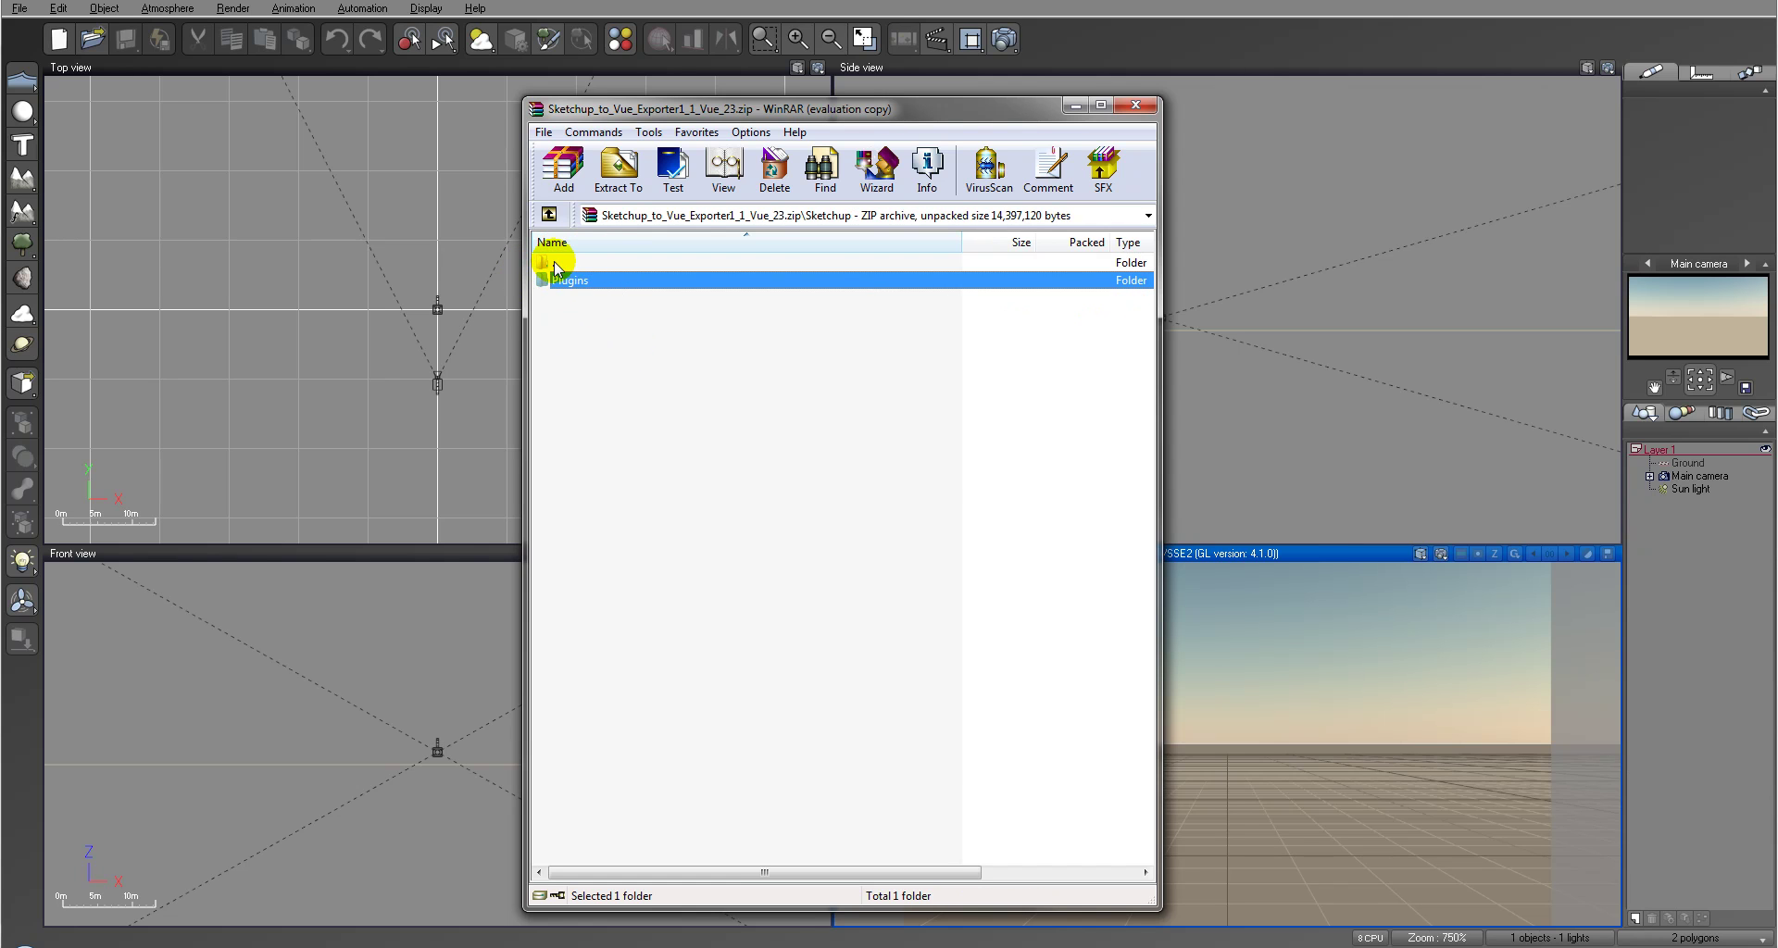
pyautogui.doubleClick(555, 264)
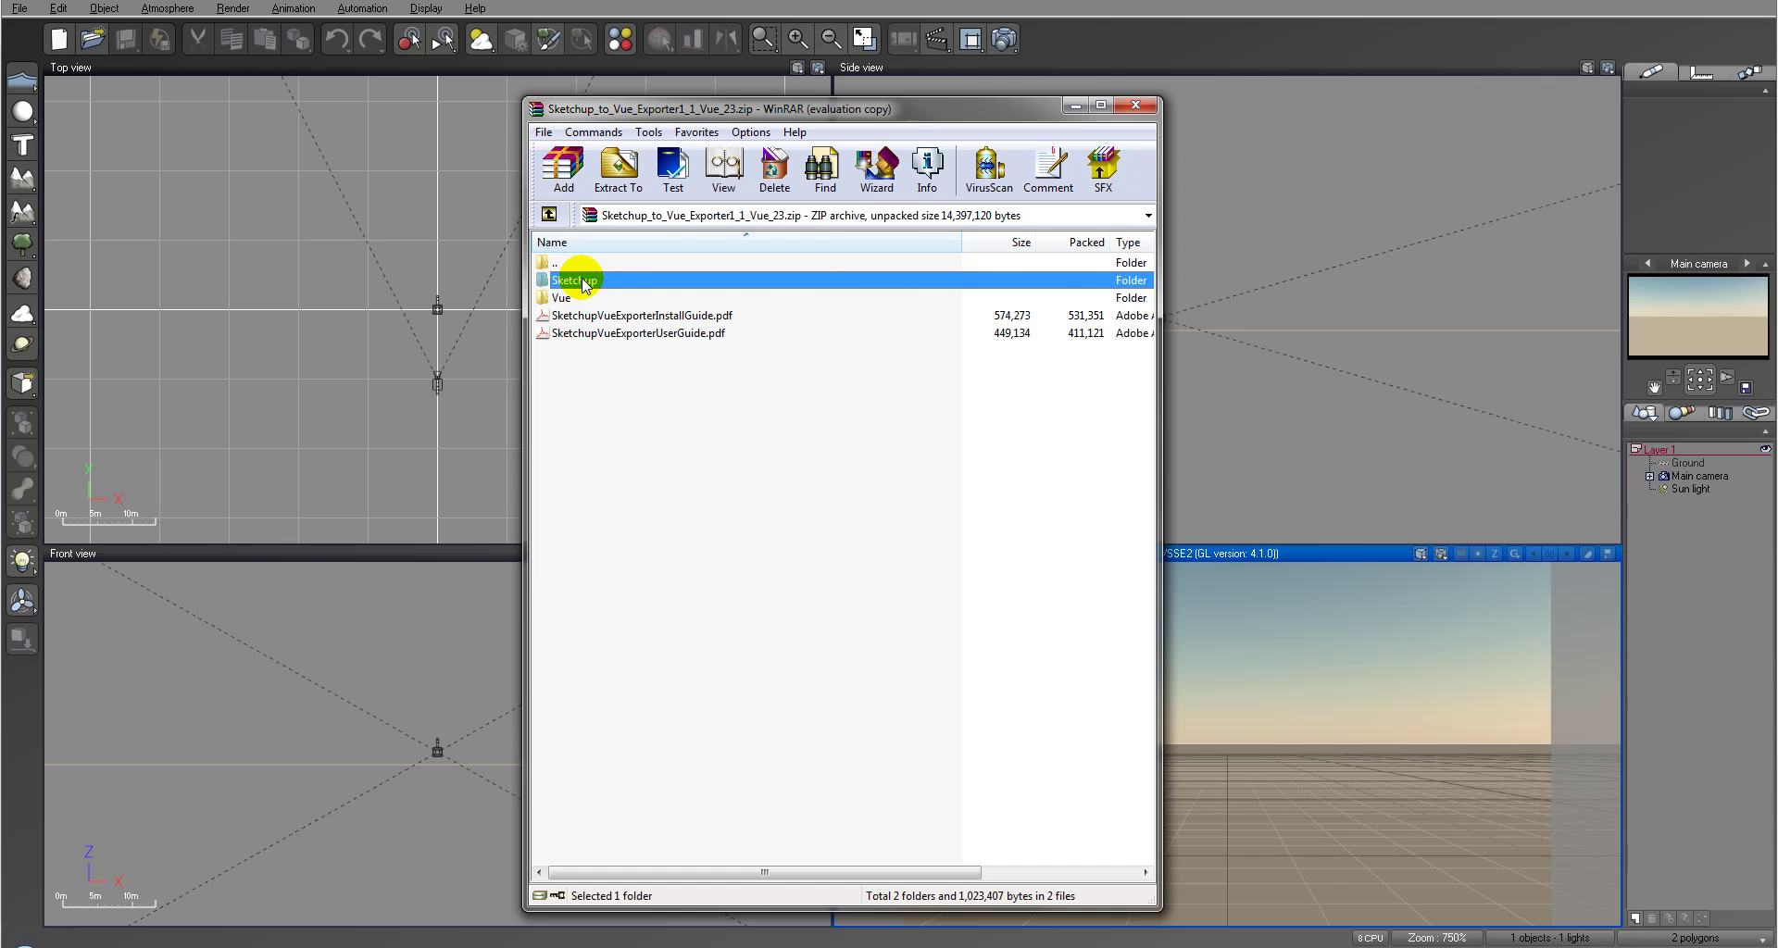
# Inspect the archive's Vue\Python folder, then return to the archive root
pyautogui.doubleClick(563, 298)
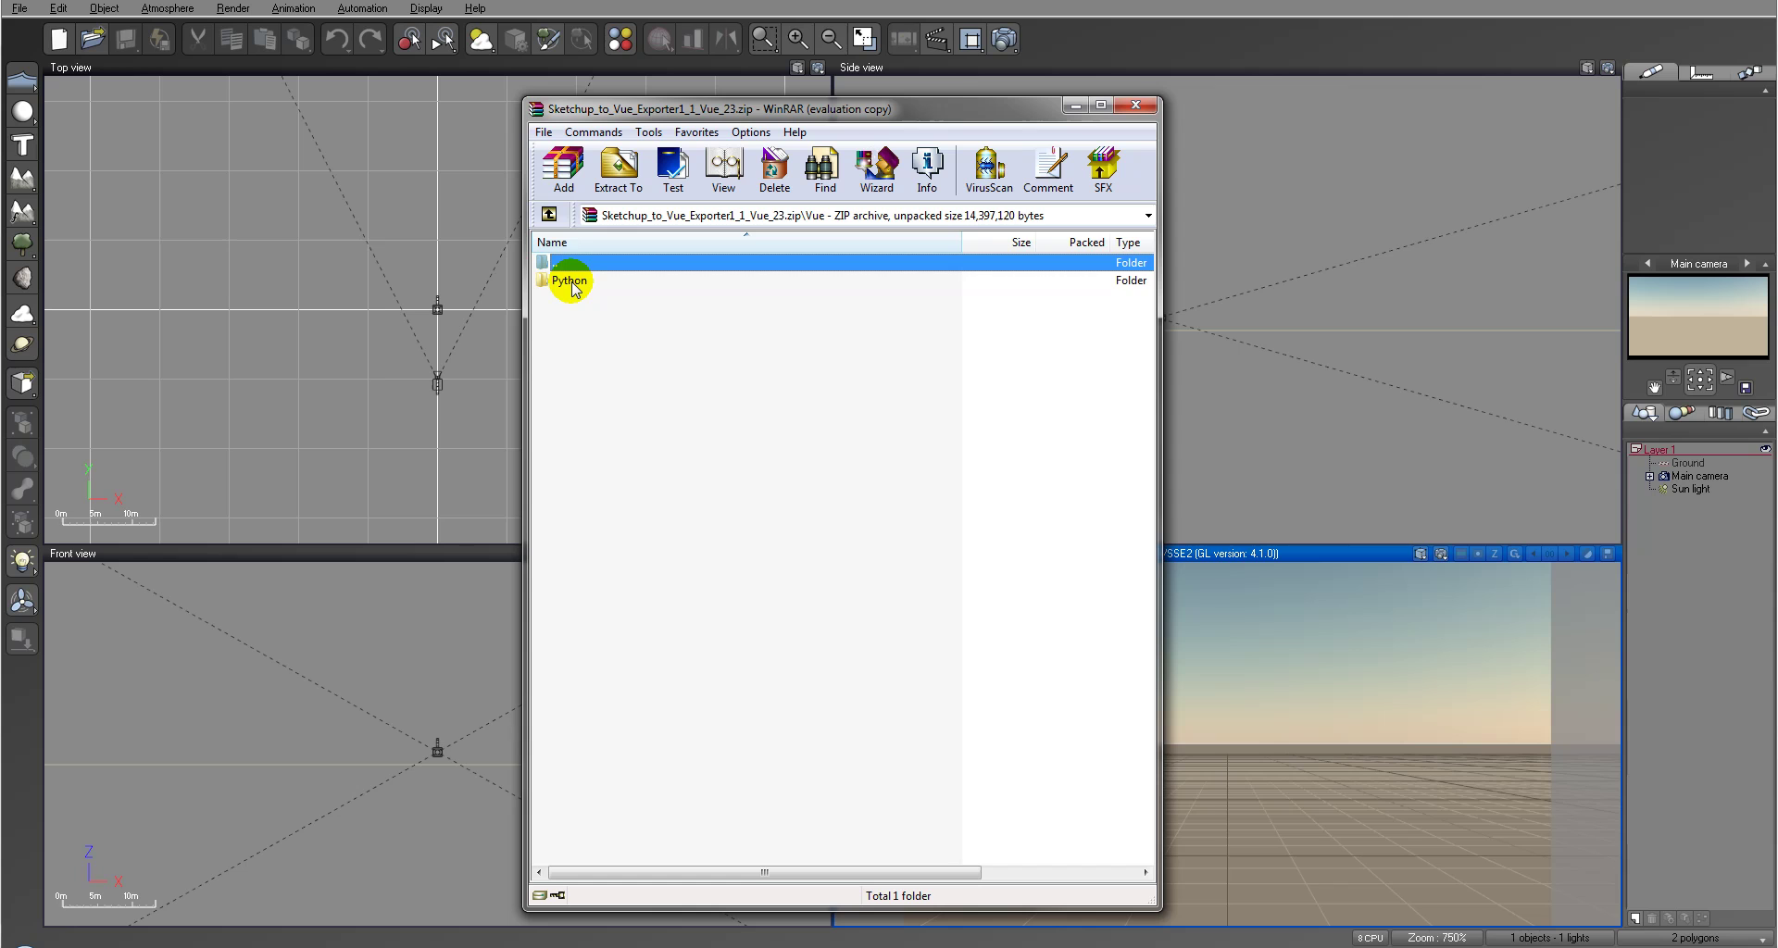
pyautogui.doubleClick(570, 281)
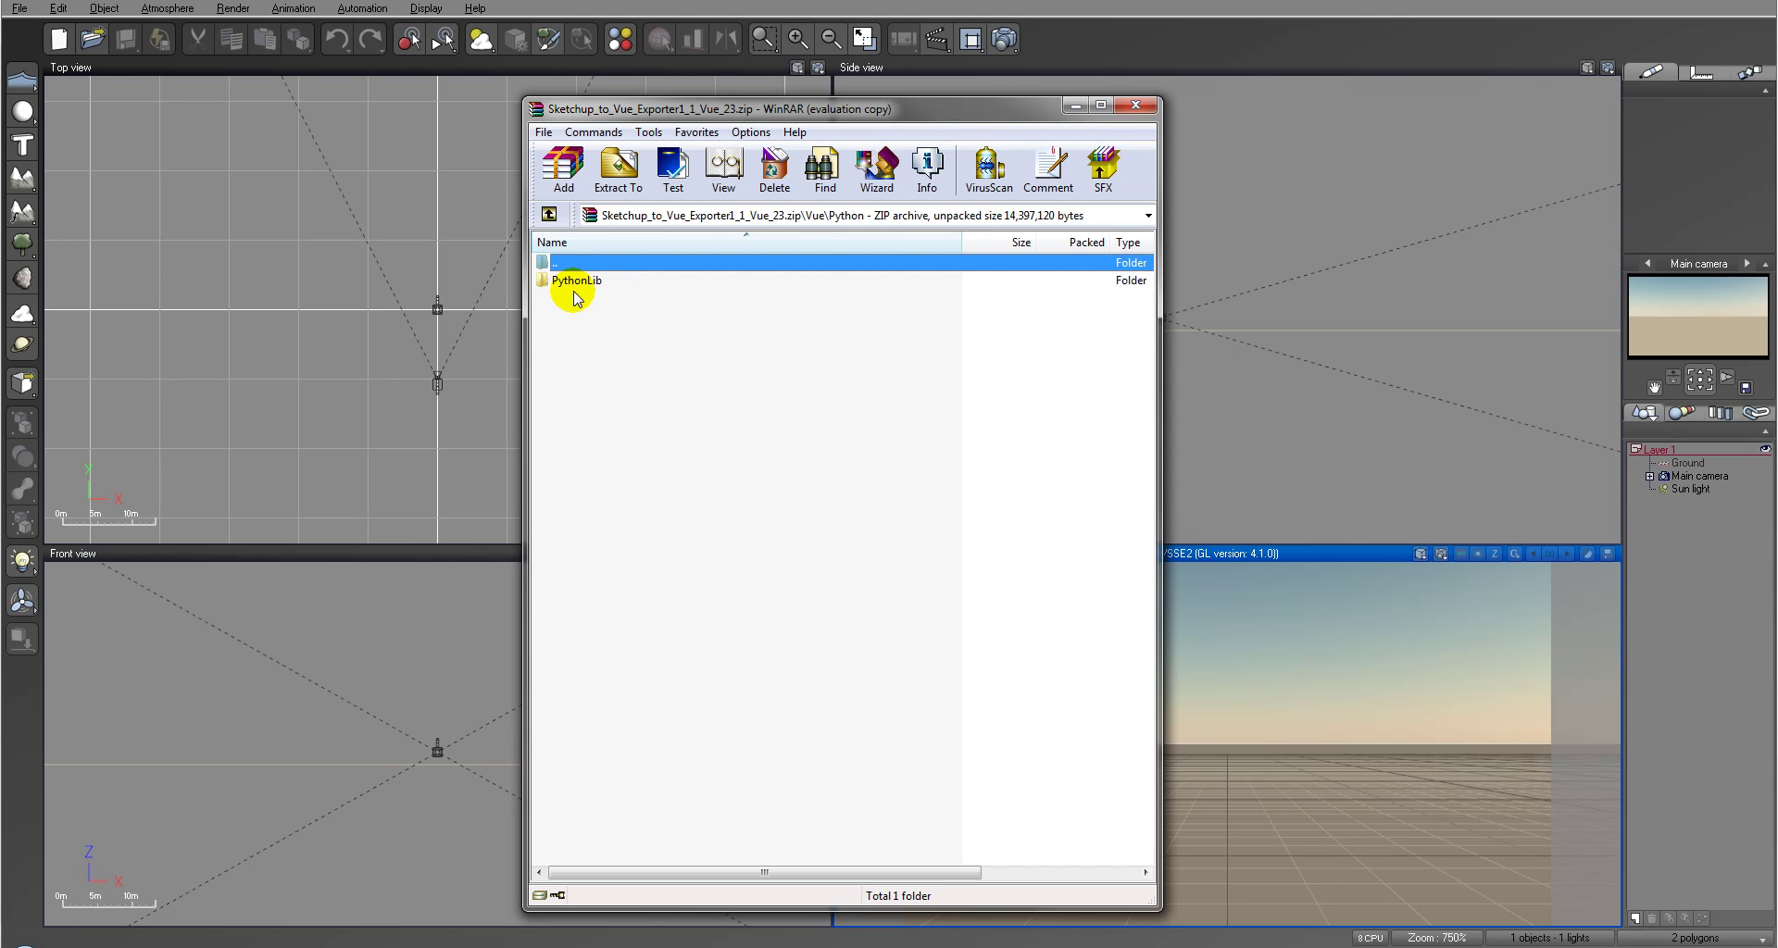
pyautogui.doubleClick(557, 266)
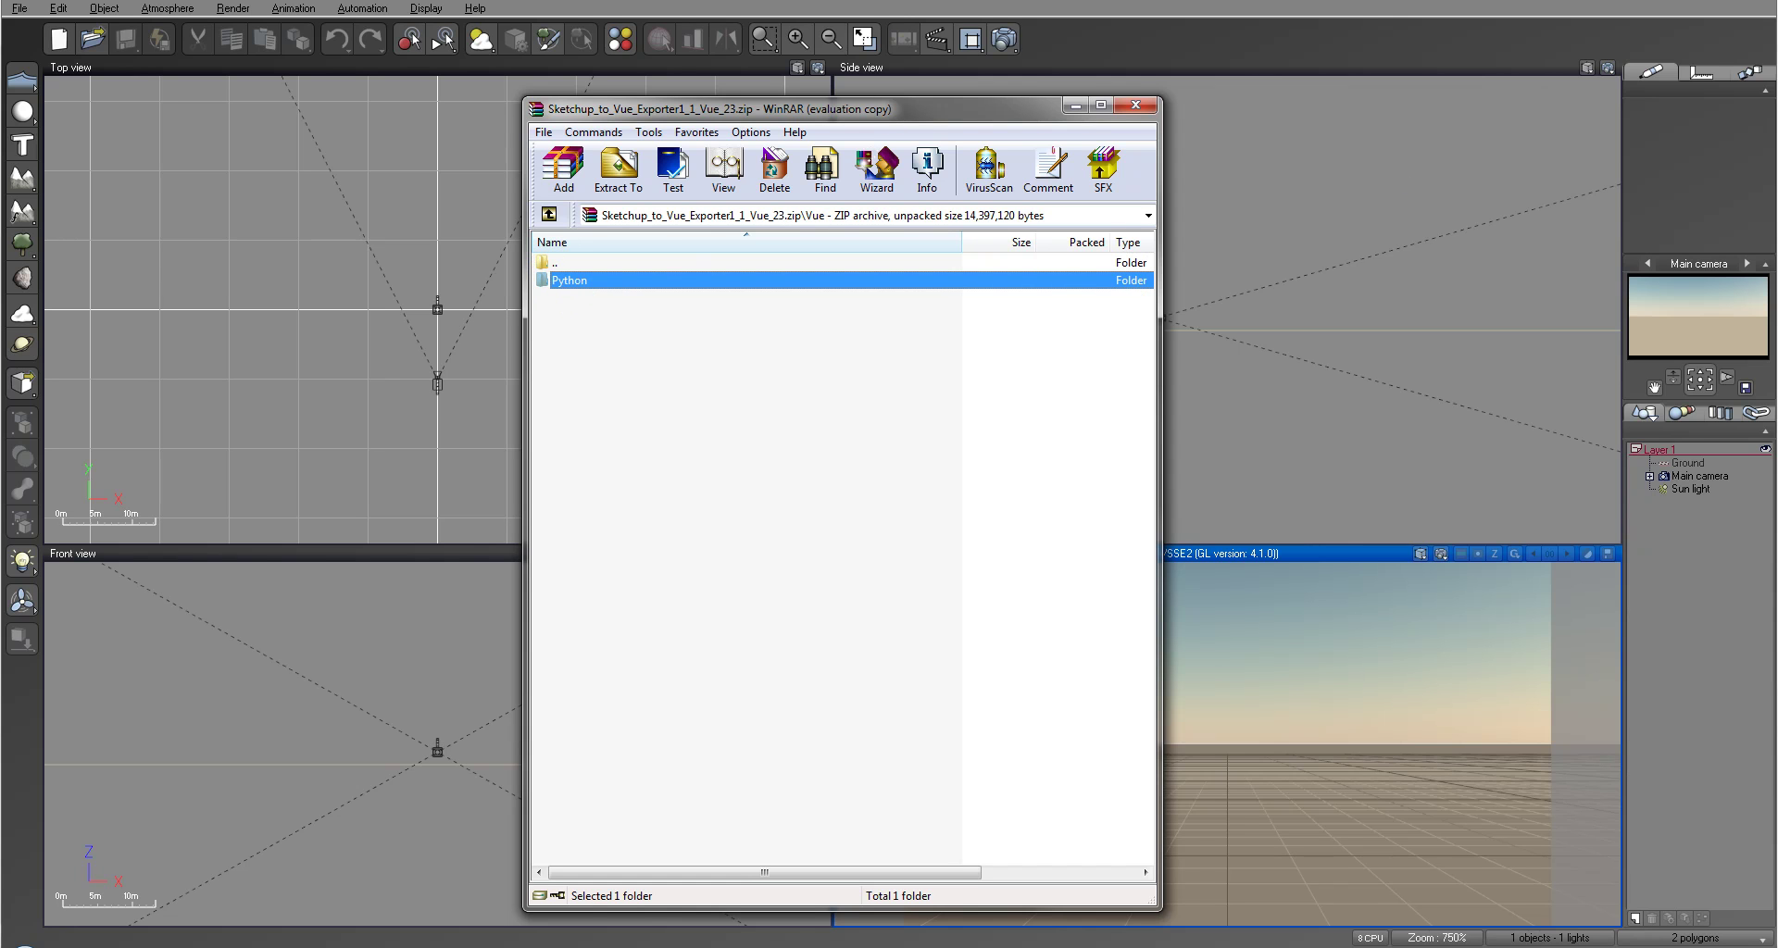
pyautogui.doubleClick(571, 265)
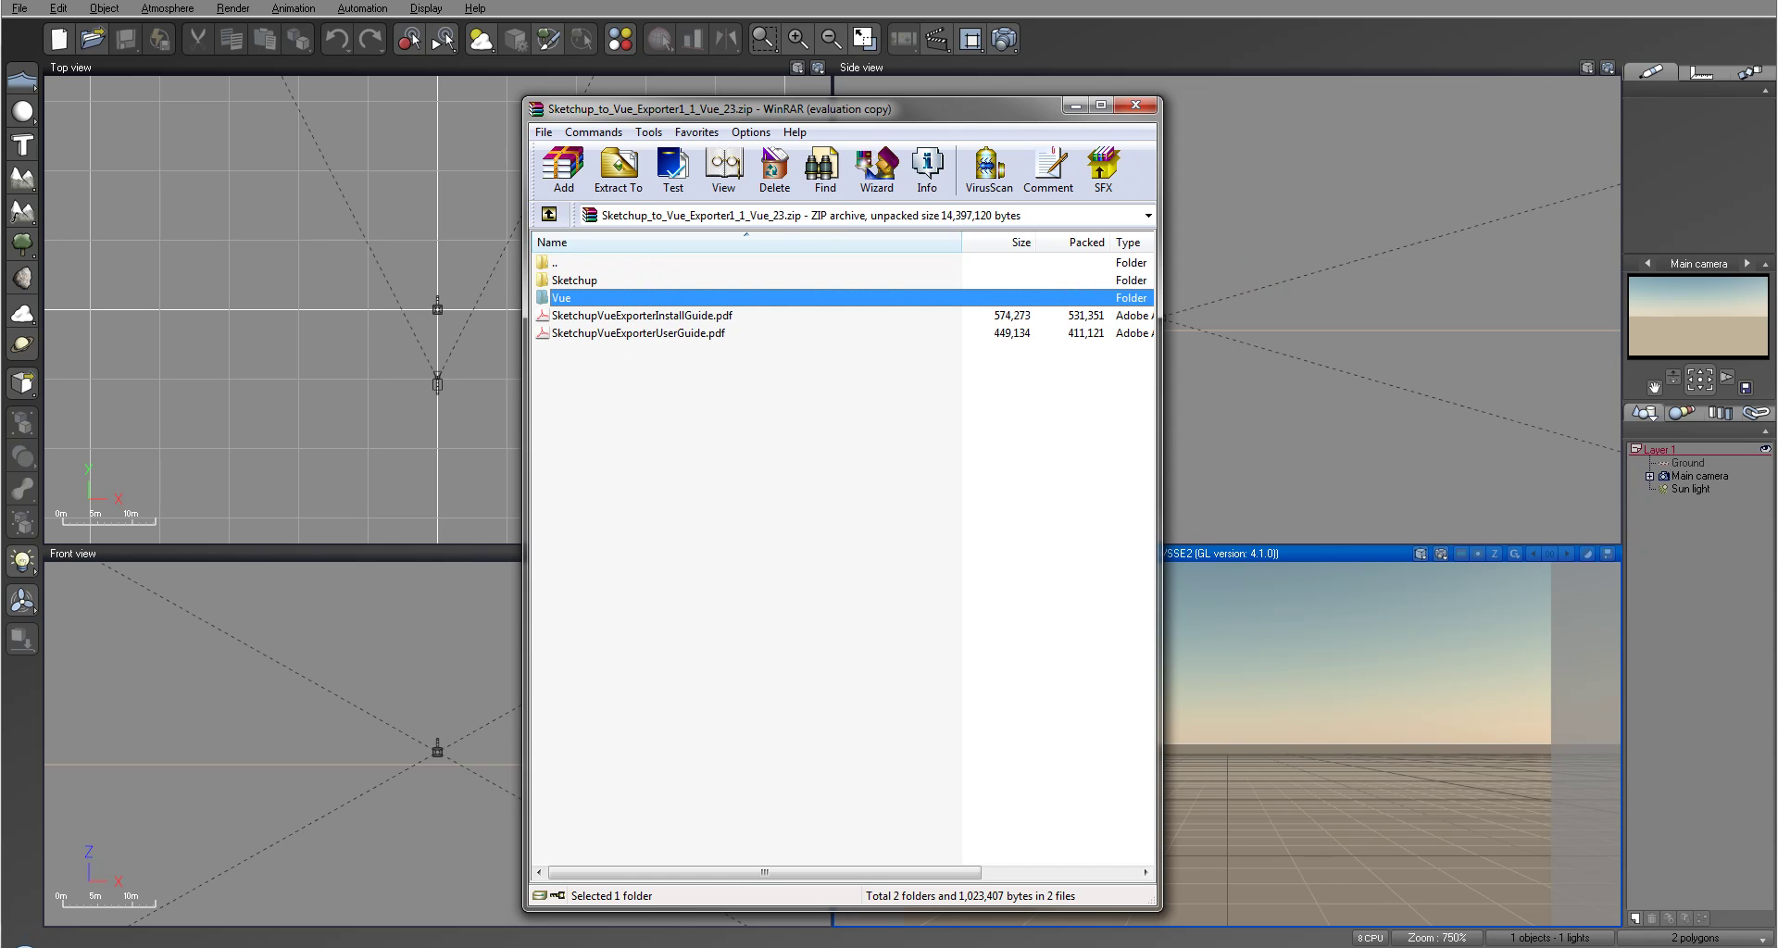
# Show Vue 9 xStream's Python\PythonLib folder in Explorer over the archive
pyautogui.moveTo(1777, 148); pyautogui.dragTo(898, 304)
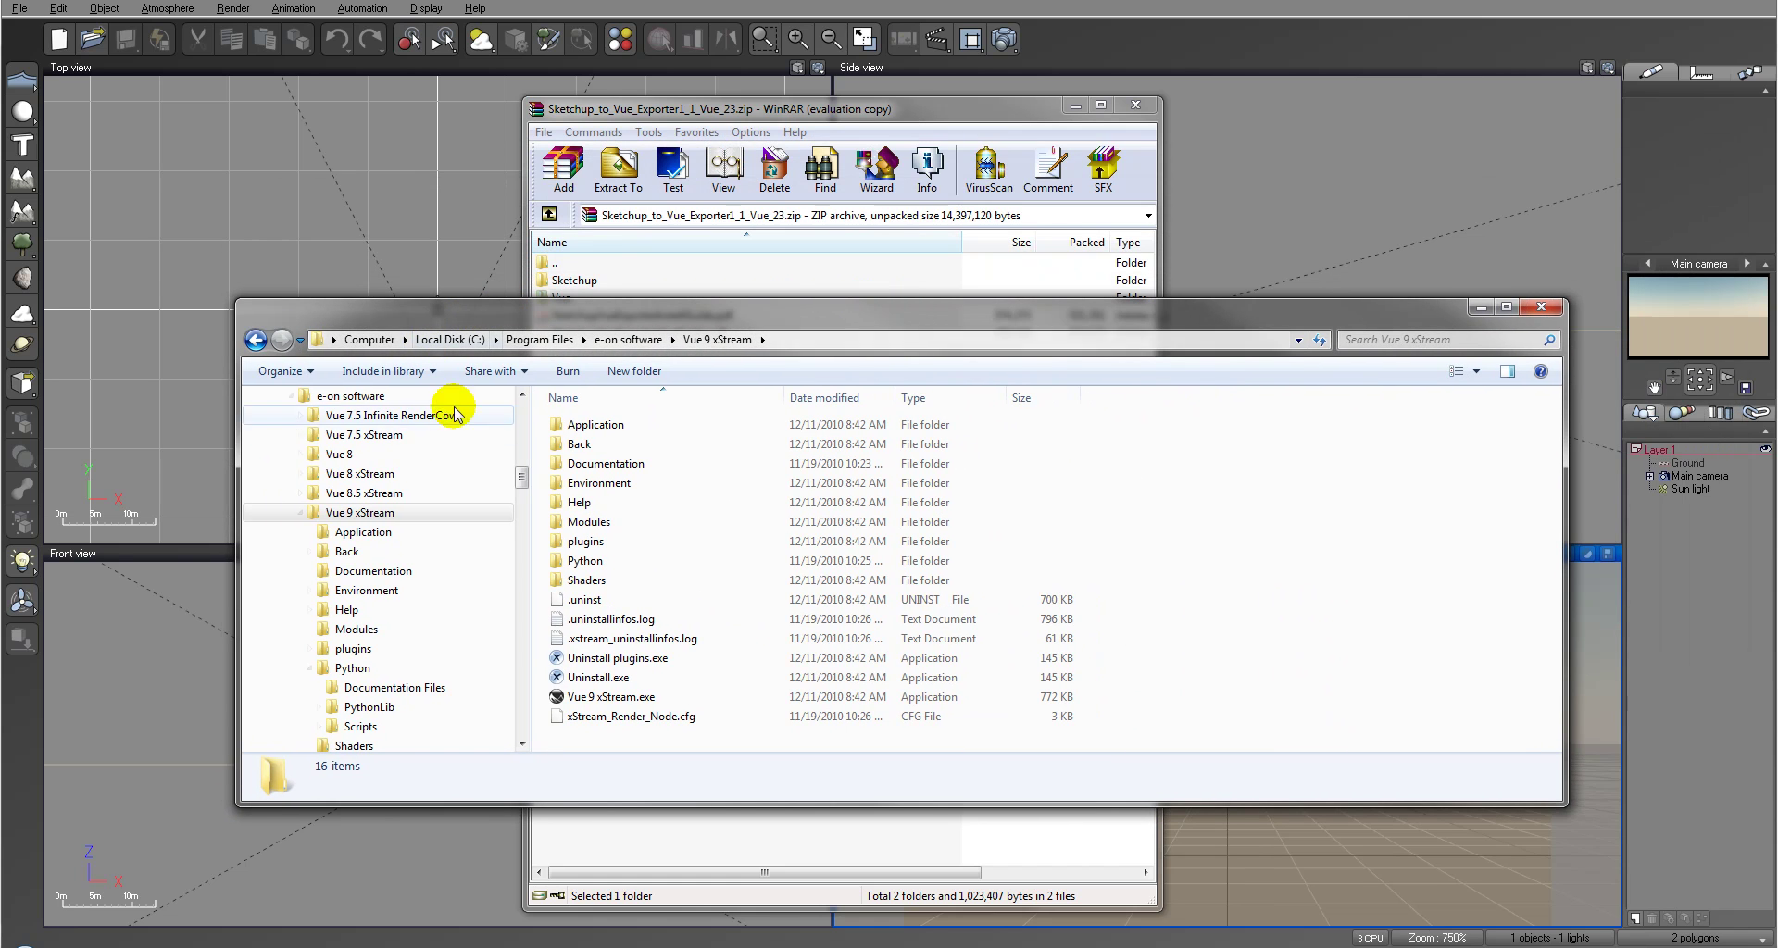
pyautogui.click(329, 514)
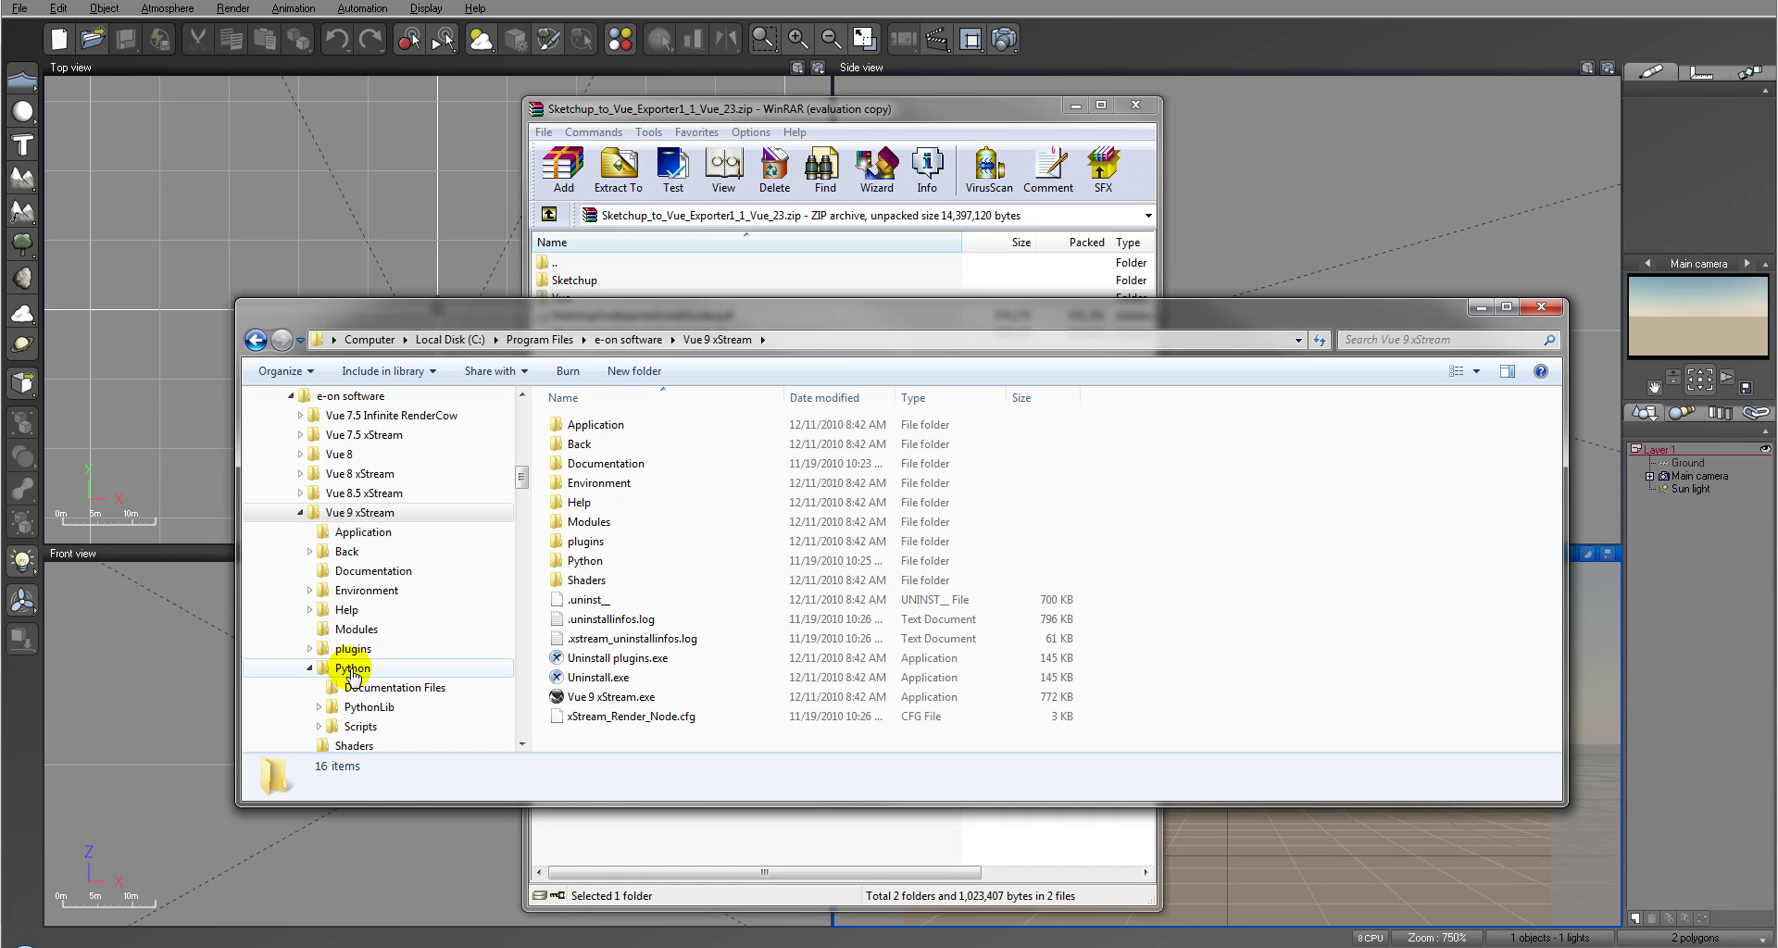
pyautogui.click(368, 707)
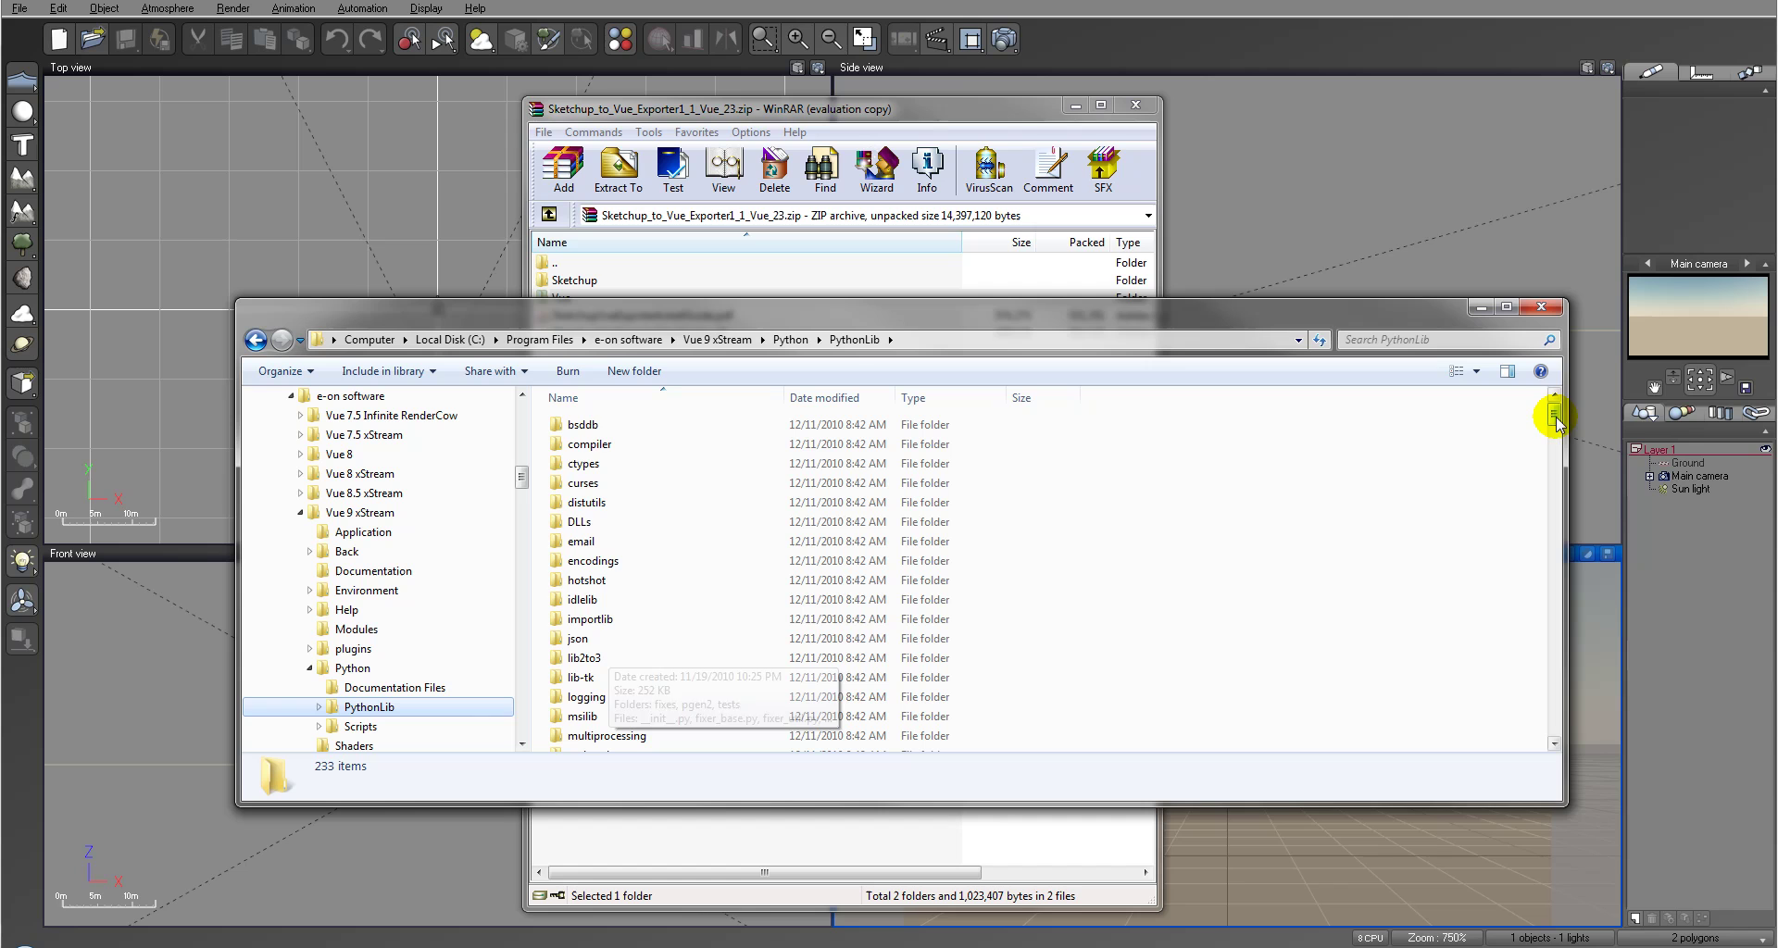
# Select ElementPath.py, ElementTree.py and SimpleXMLTreeBuilder.py in the archive's Vue\Python\PythonLib
pyautogui.moveTo(947, 109); pyautogui.dragTo(1389, 100)
pyautogui.doubleClick(1004, 260)
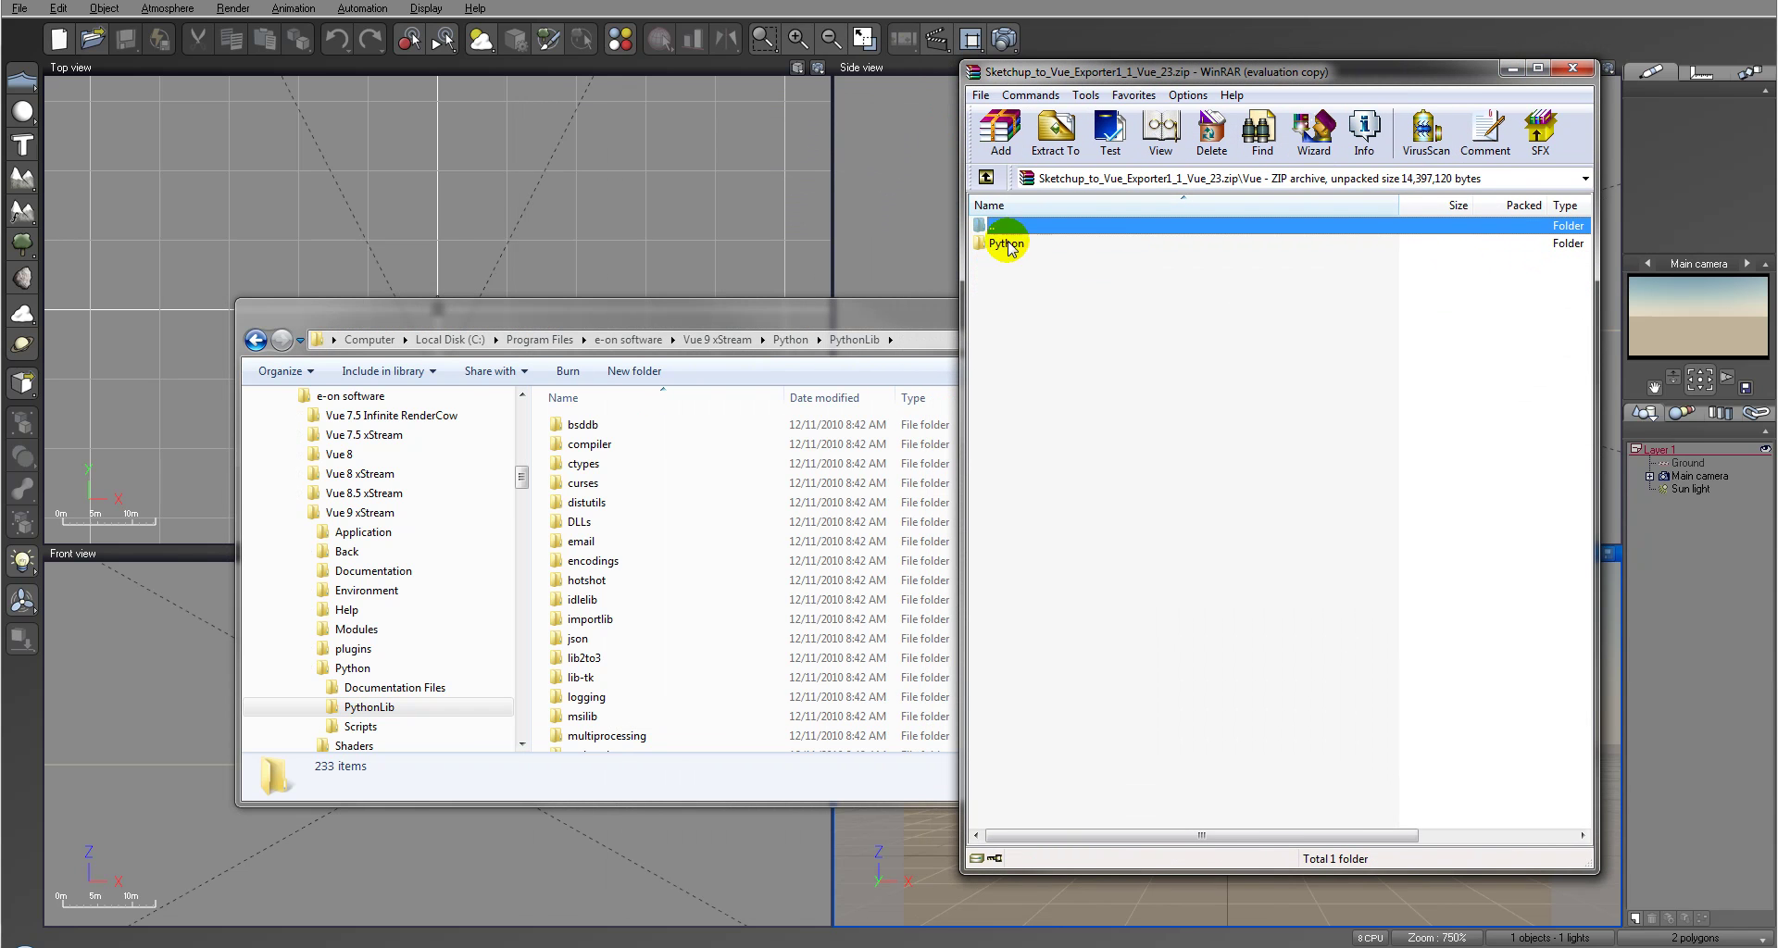
pyautogui.doubleClick(1007, 244)
pyautogui.doubleClick(1008, 243)
pyautogui.moveTo(1142, 327); pyautogui.dragTo(1024, 246)
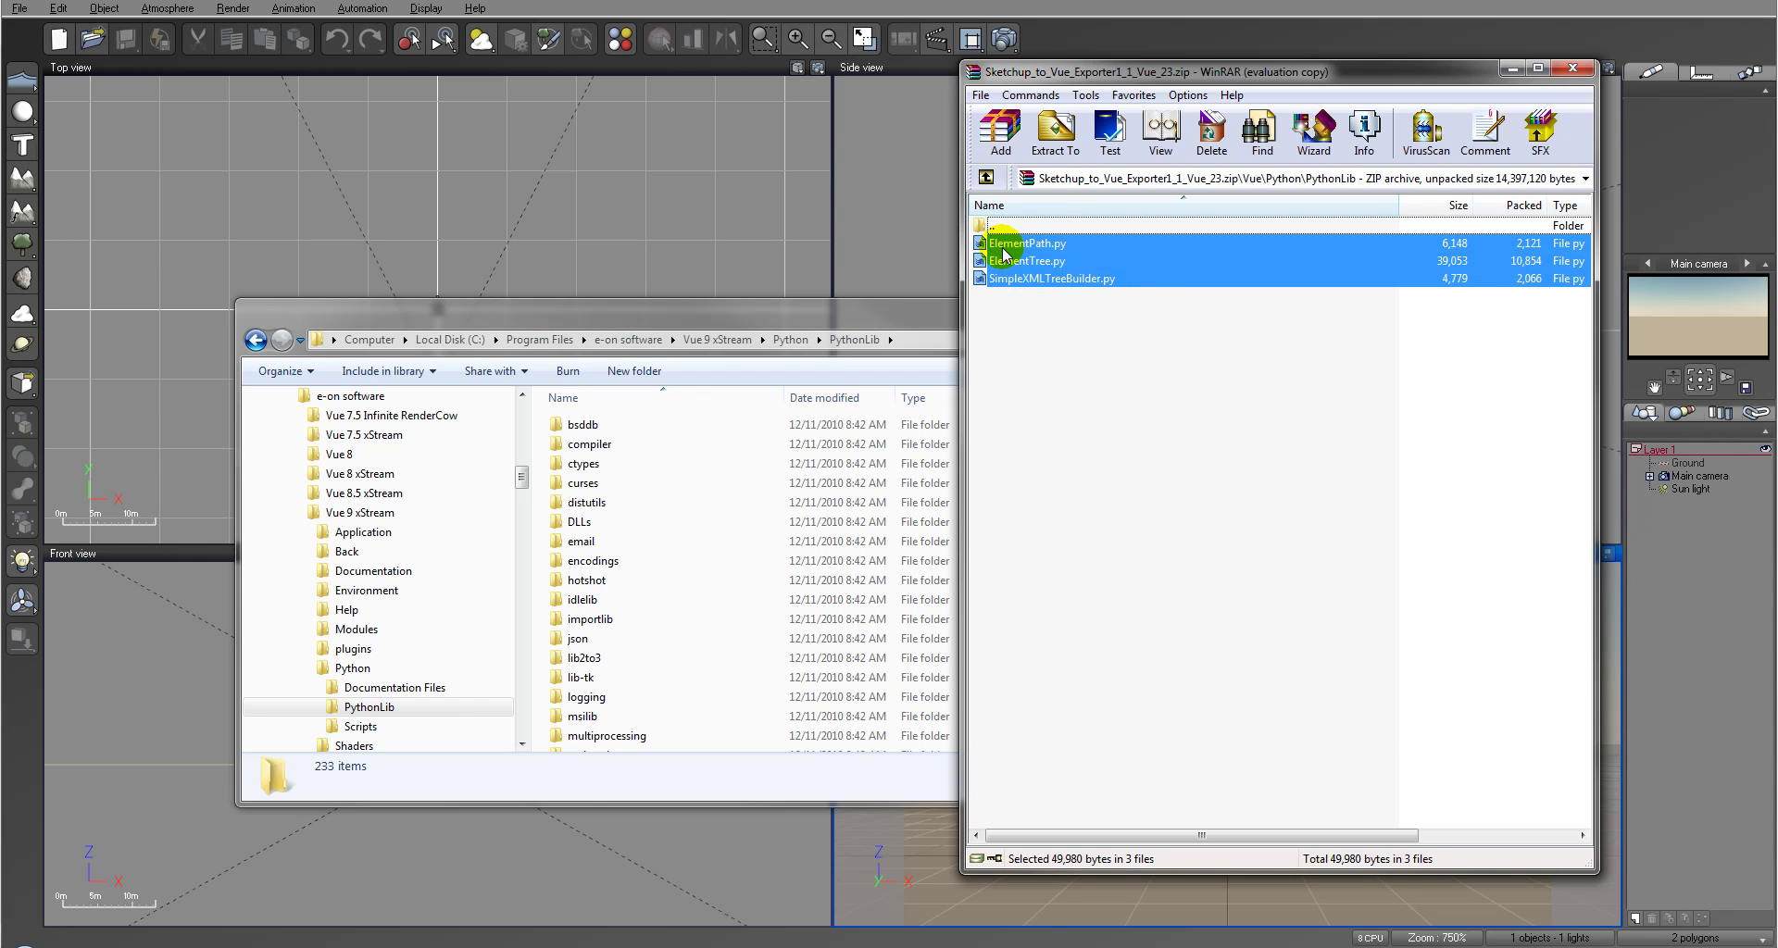
pyautogui.click(616, 329)
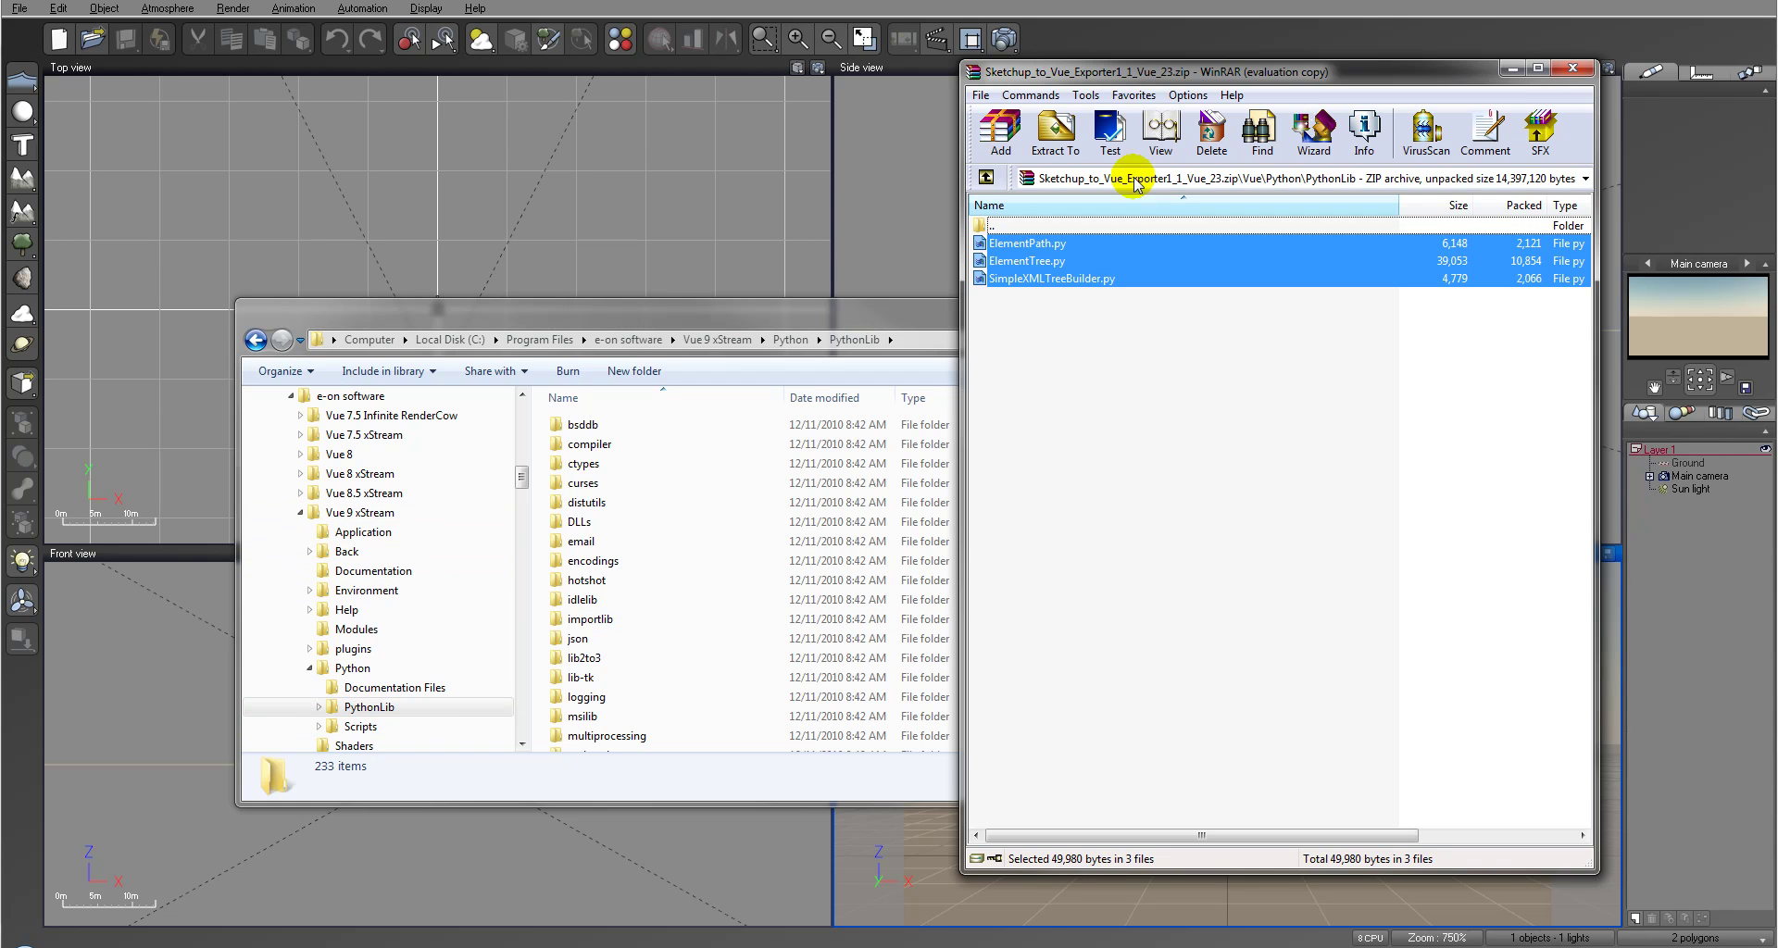
# Open the archive's Sketchup\Plugins folder beside Explorer's Google SketchUp 8\Plugins window
pyautogui.click(989, 177)
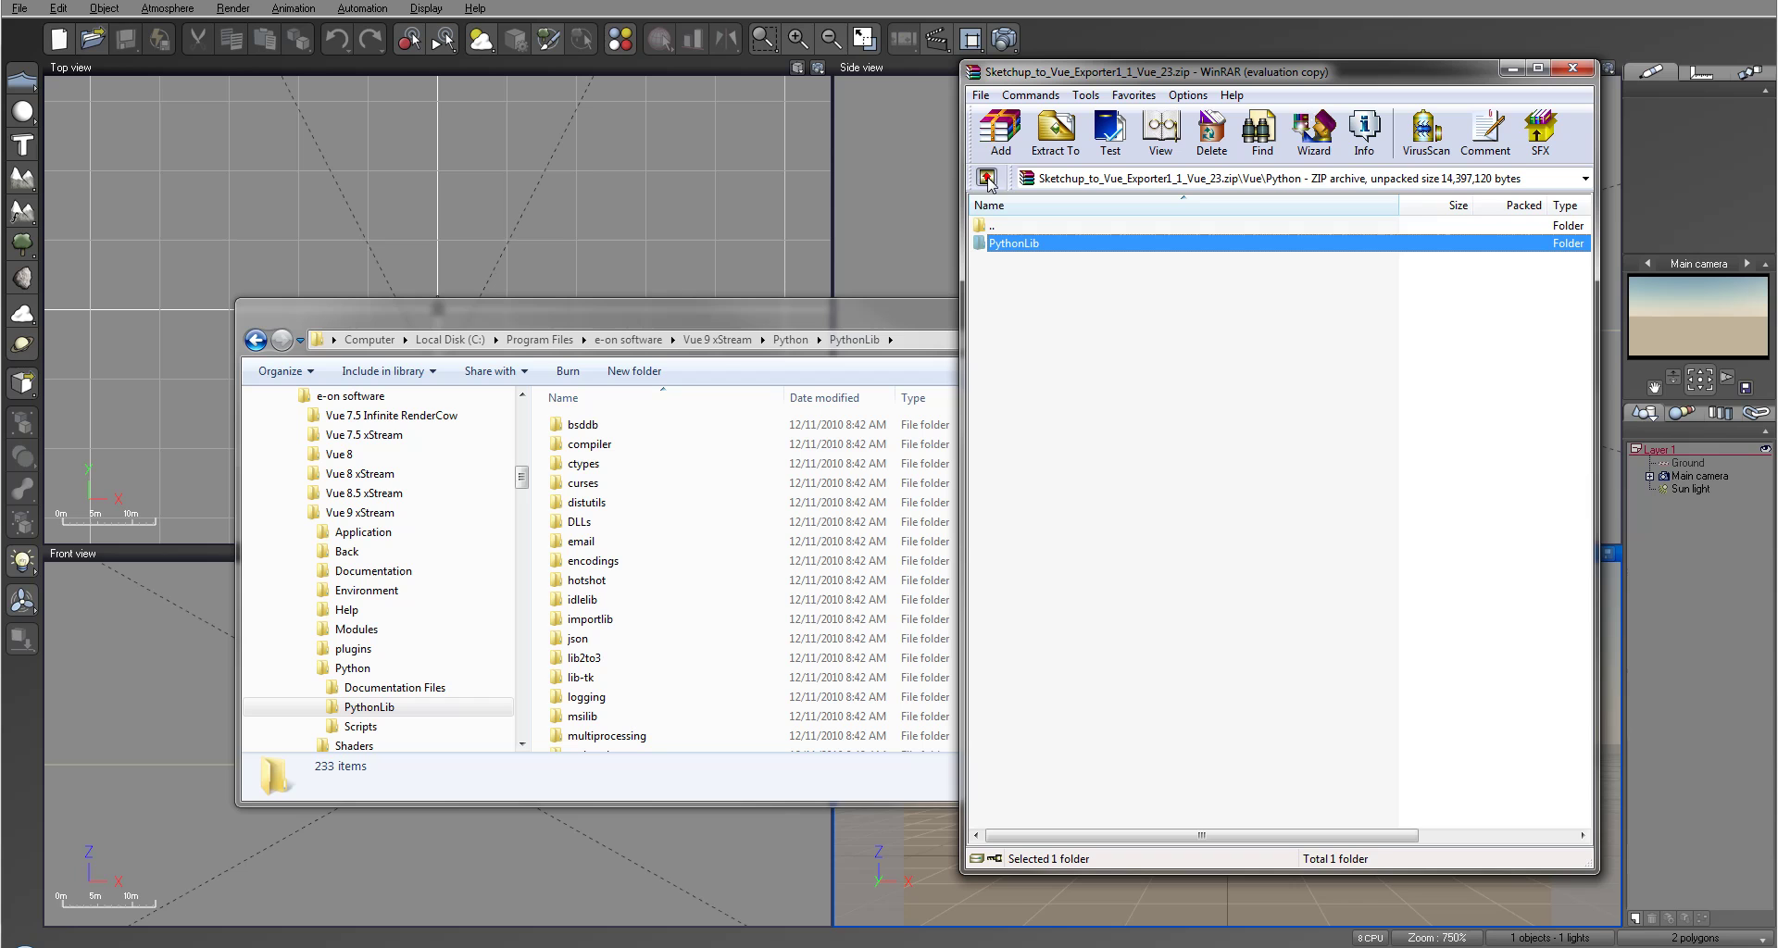
pyautogui.click(987, 177)
pyautogui.click(987, 177)
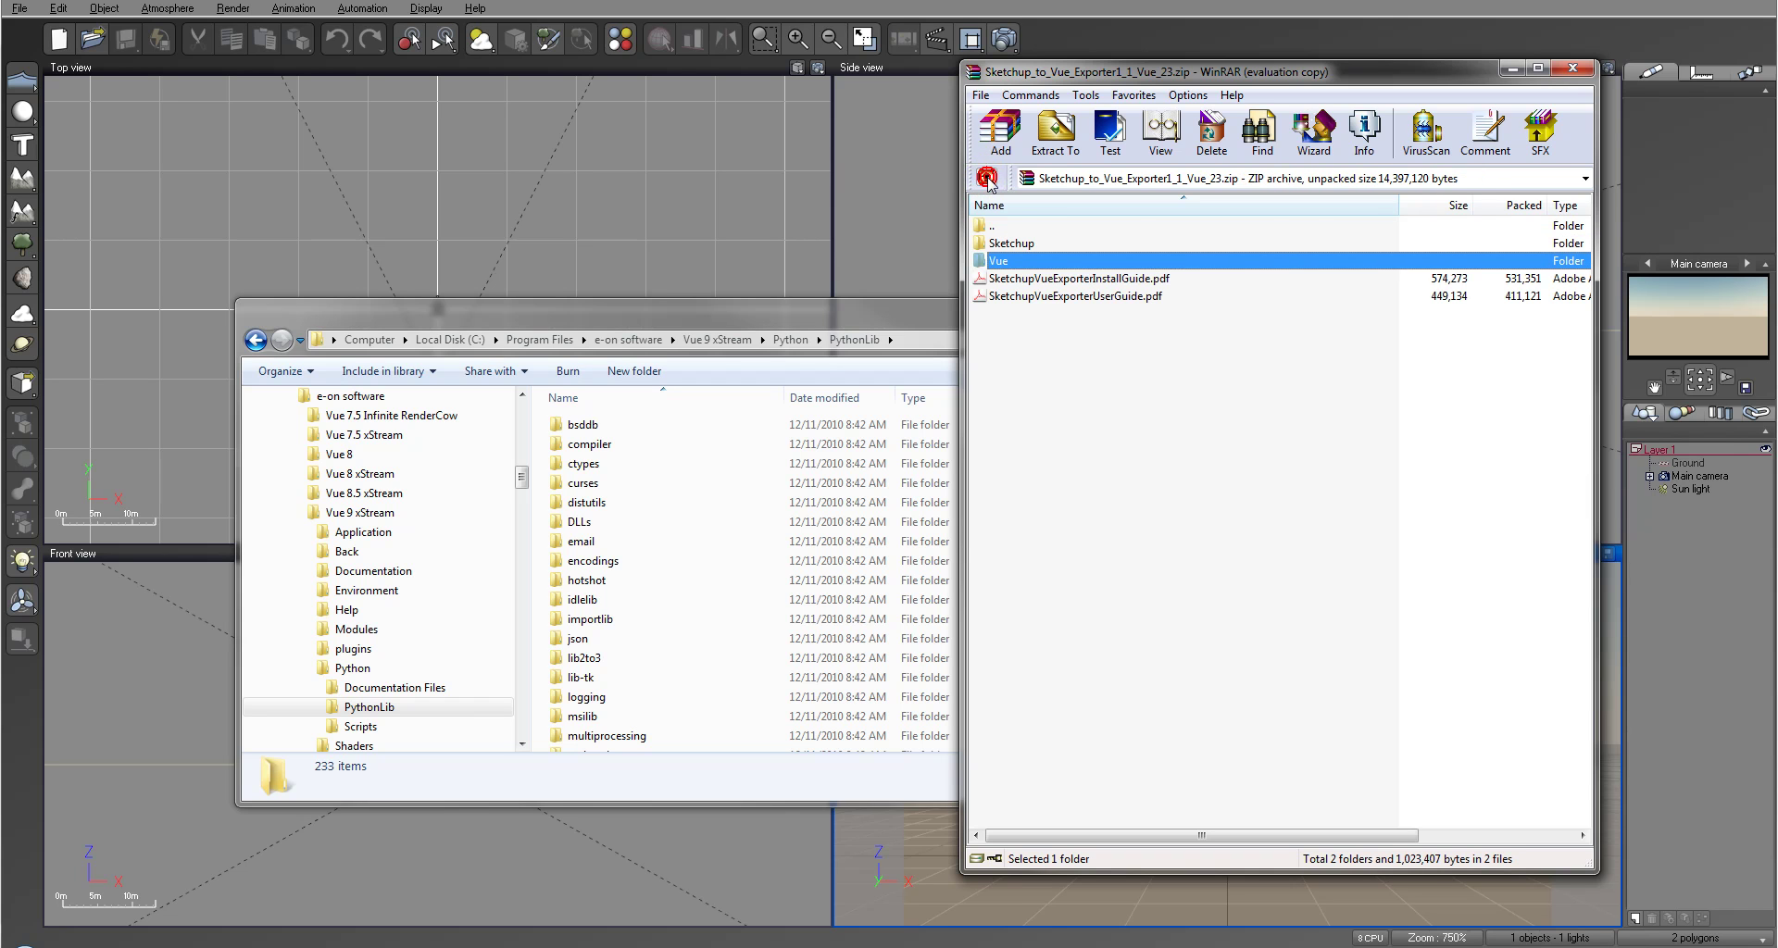
pyautogui.click(1010, 243)
pyautogui.doubleClick(1009, 244)
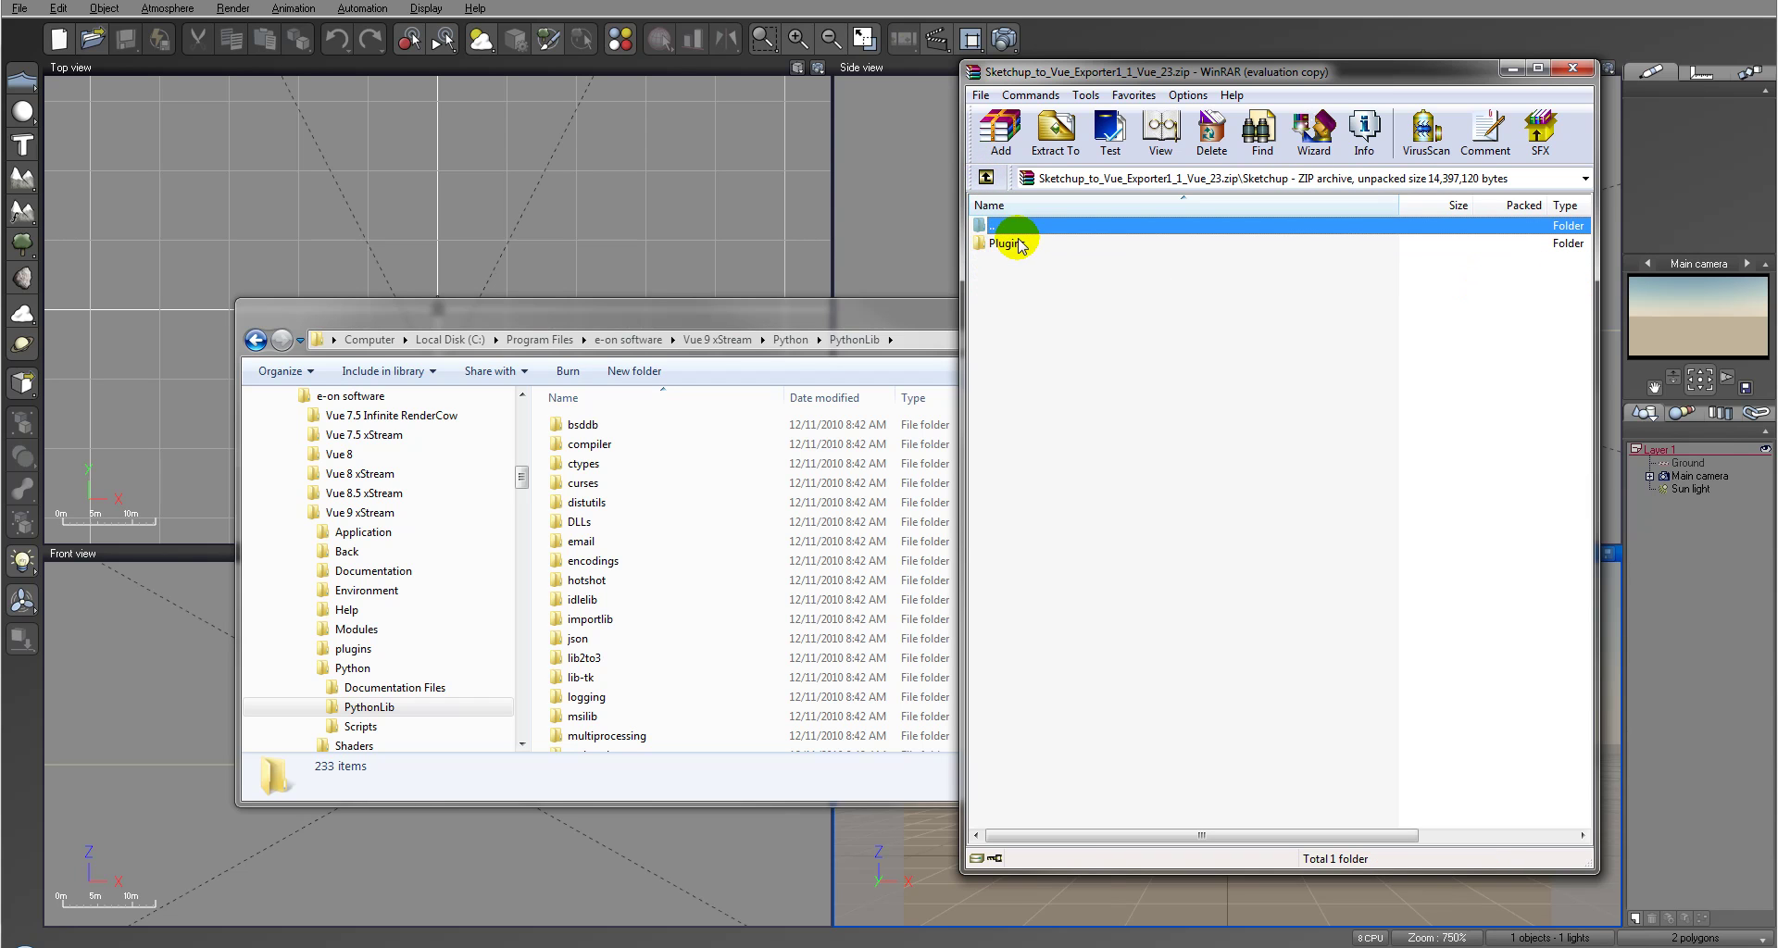
pyautogui.doubleClick(1008, 245)
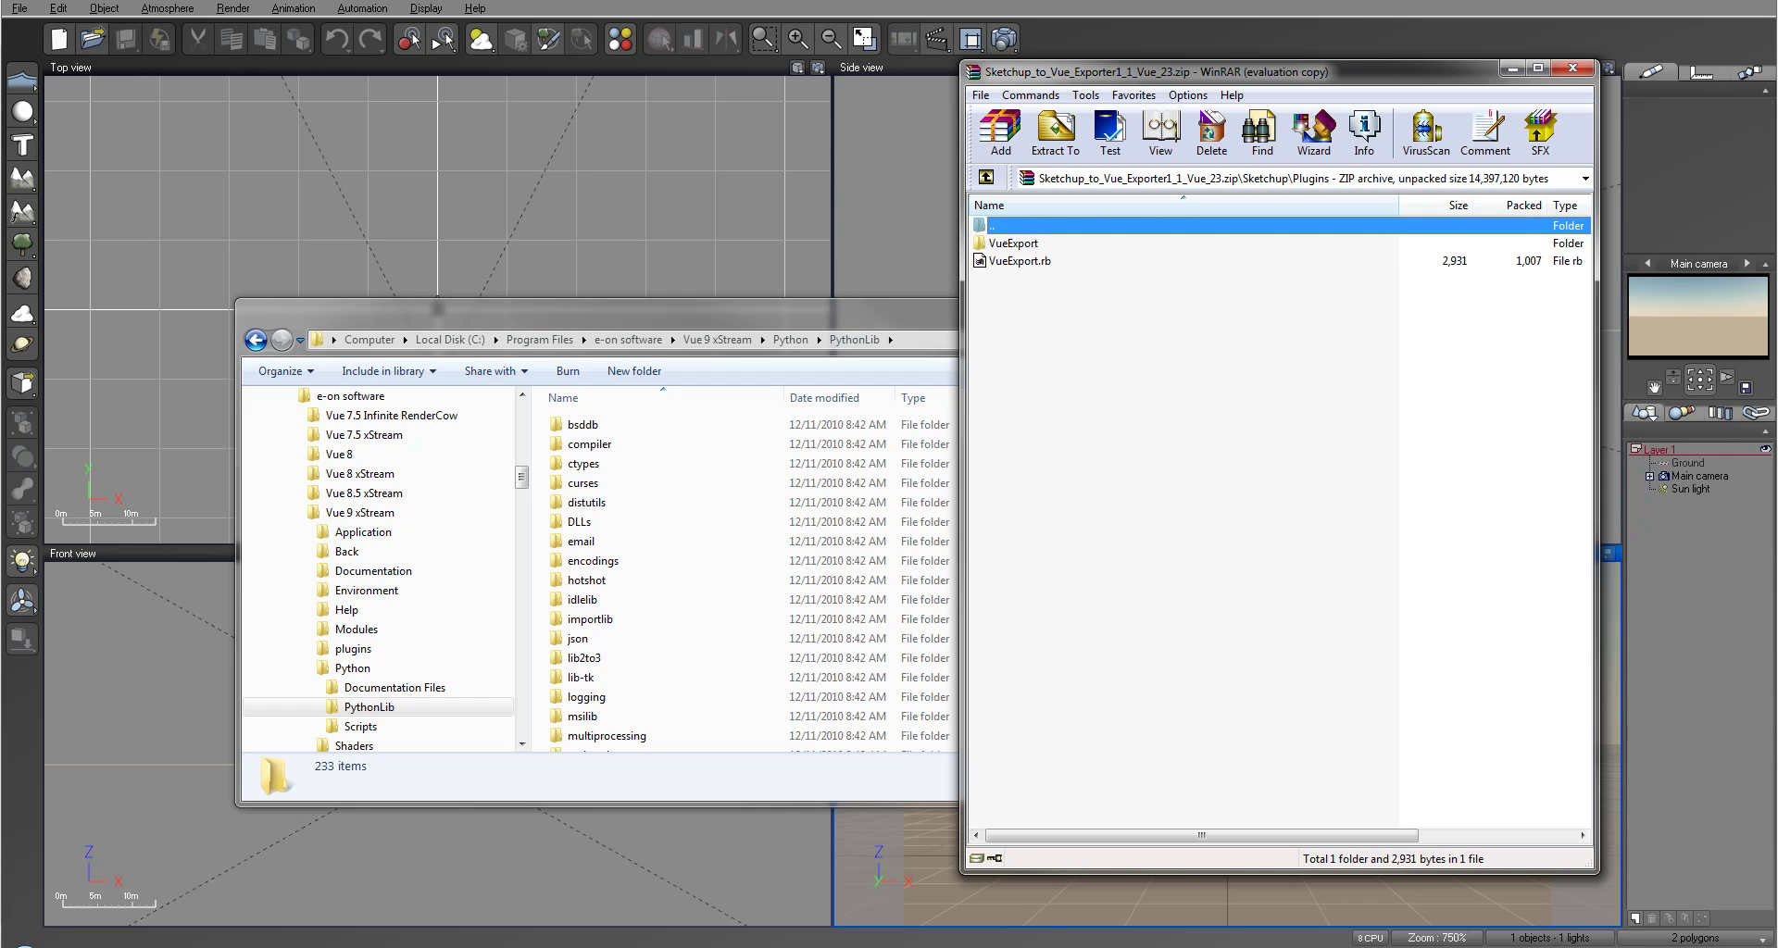
pyautogui.moveTo(1180, 341)
pyautogui.mouseDown()
pyautogui.moveTo(866, 319)
pyautogui.moveTo(858, 341)
pyautogui.moveTo(815, 341)
pyautogui.mouseUp()
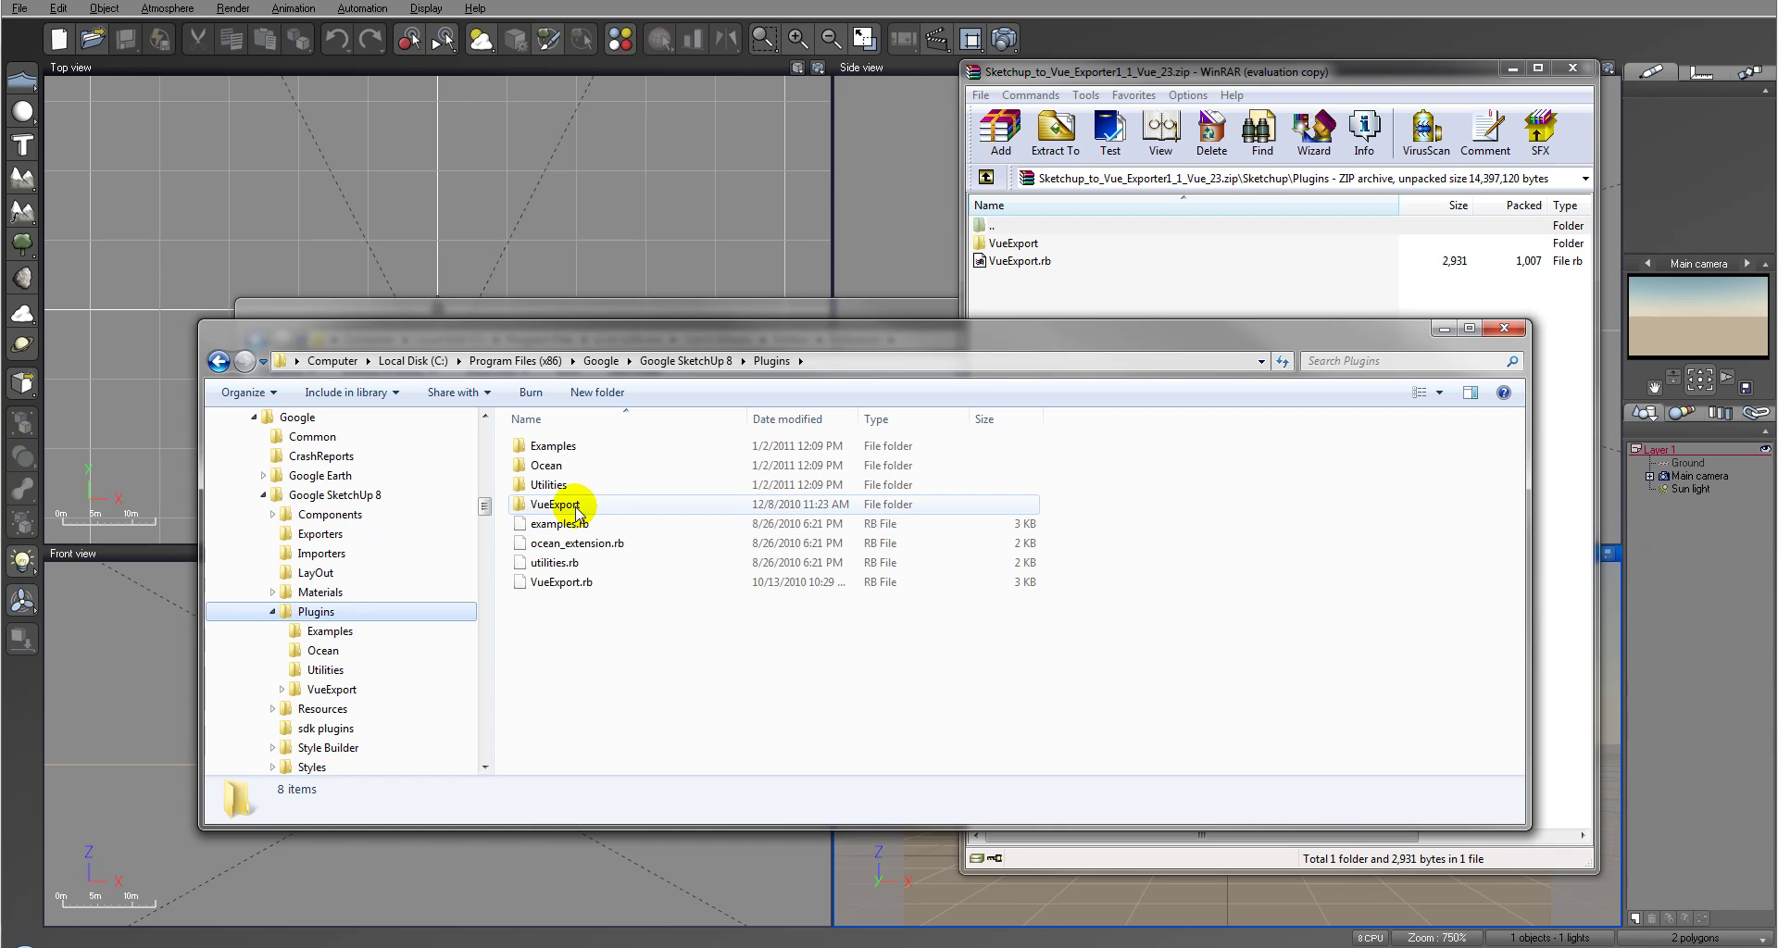
# Drag VueExport and VueExport.rb into SketchUp 8's Plugins folder, cancelling the replace prompt
pyautogui.click(1010, 242)
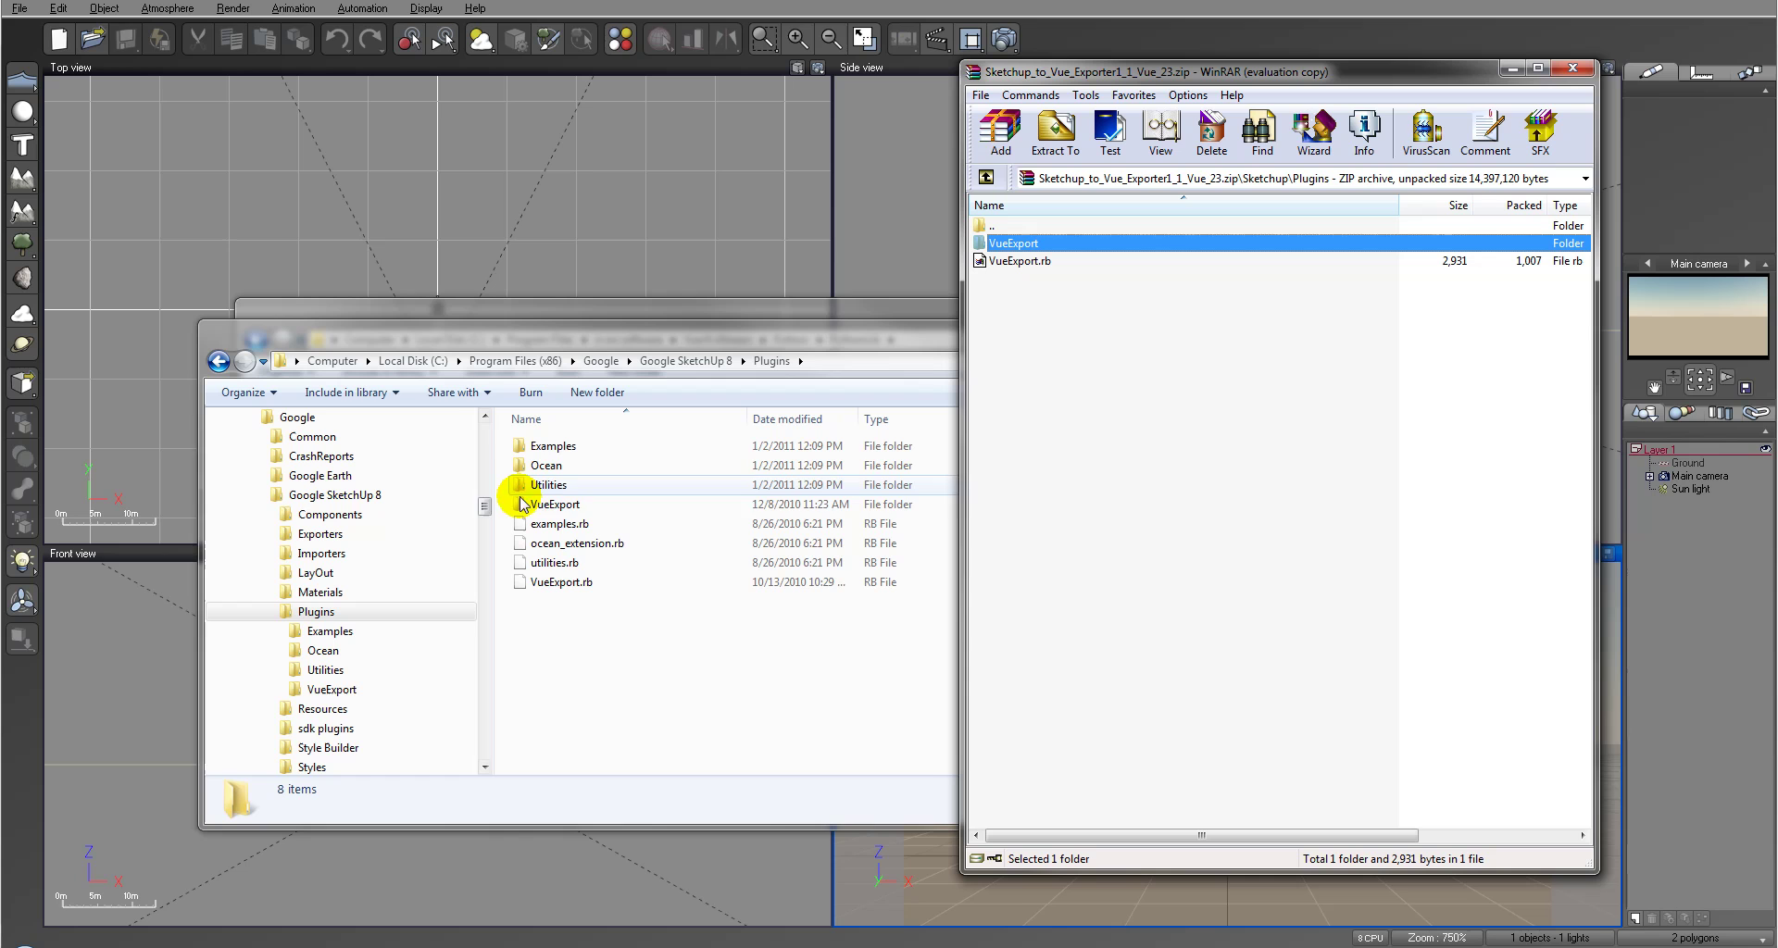
pyautogui.click(1014, 263)
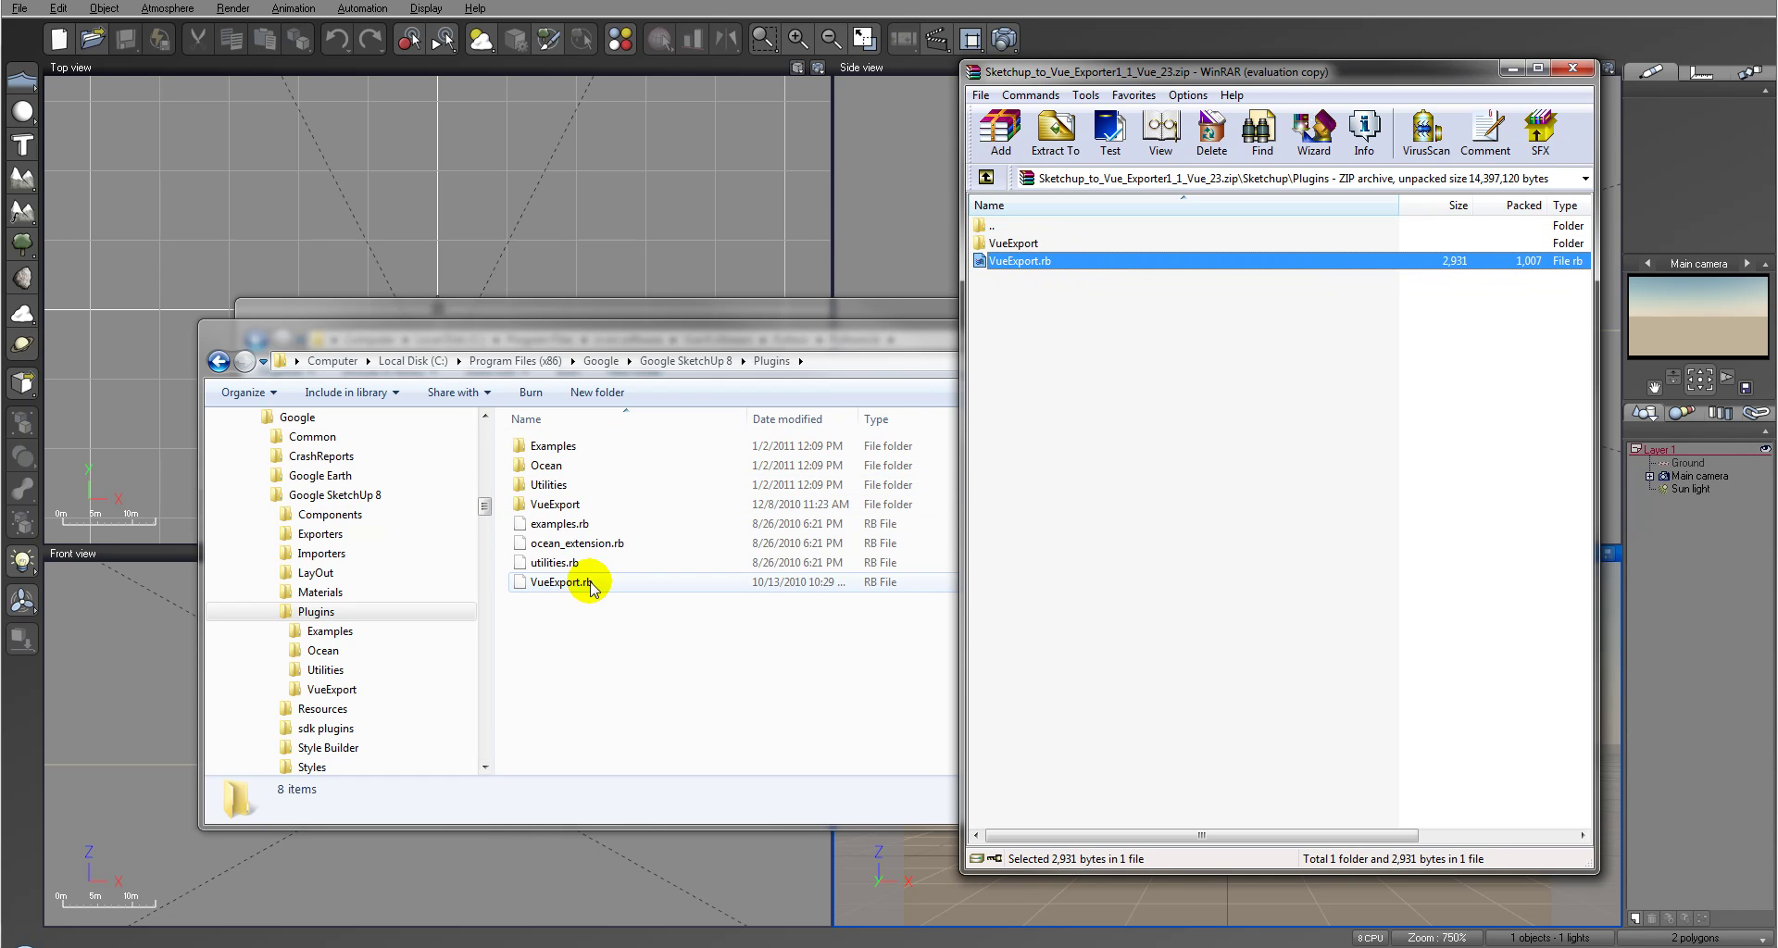
pyautogui.click(1014, 243)
pyautogui.keyDown('shift'); pyautogui.click(1019, 262); pyautogui.keyUp('shift')
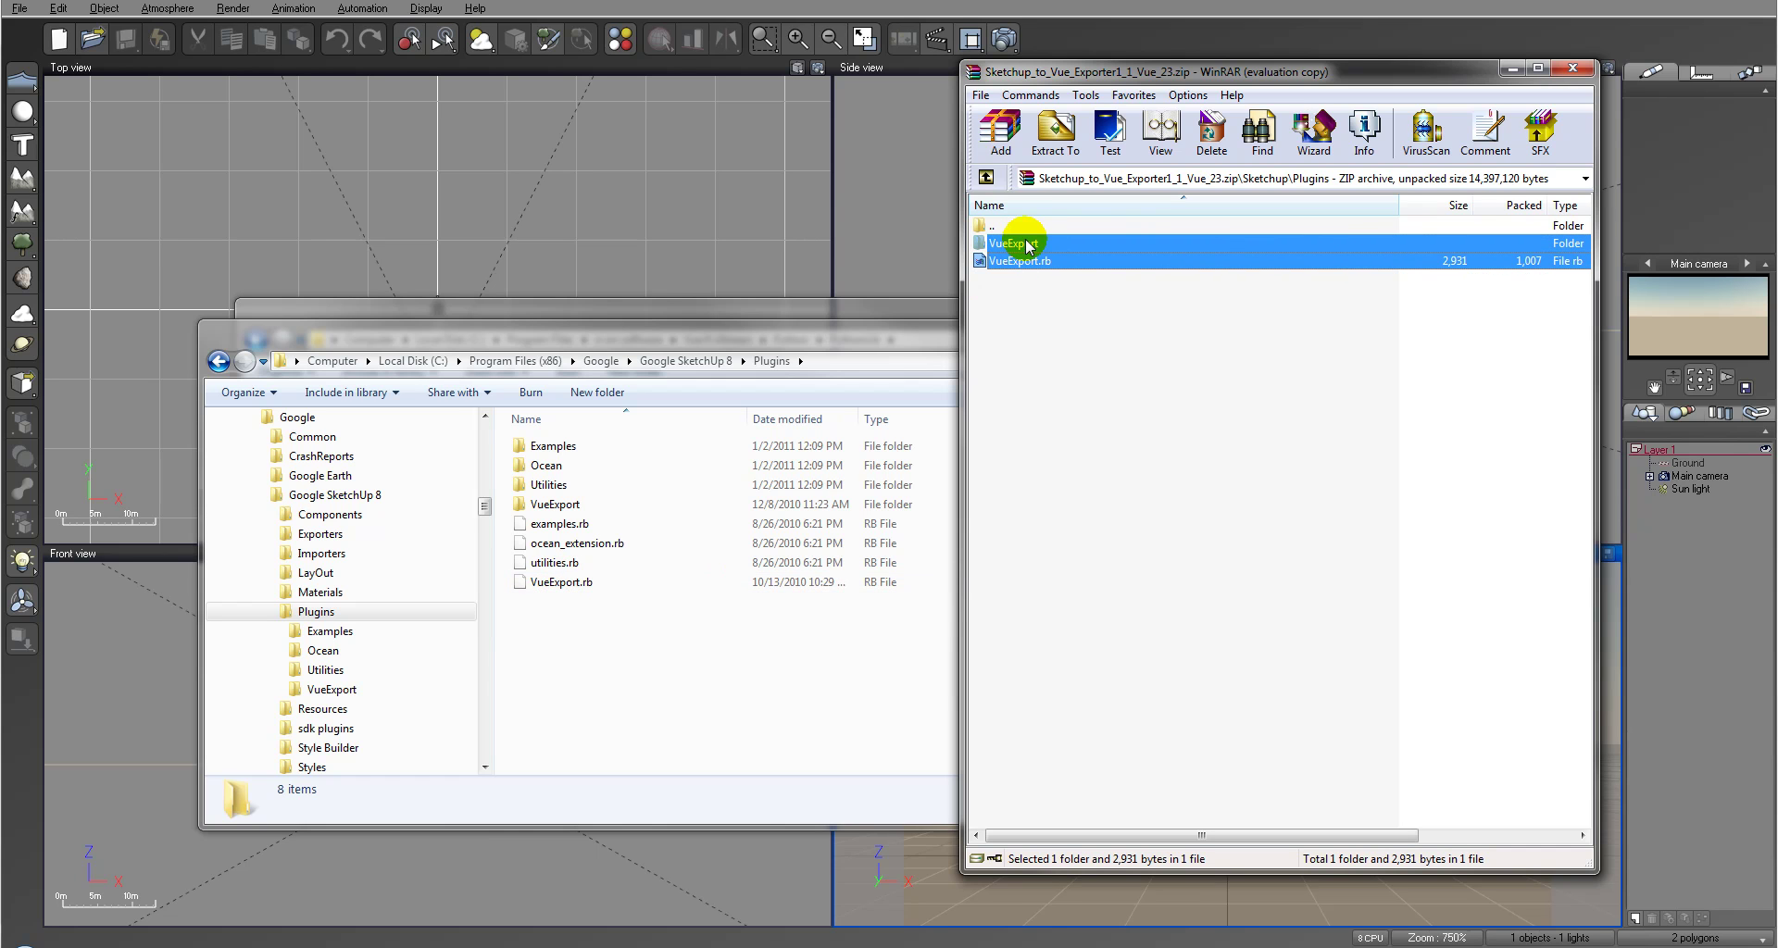
pyautogui.moveTo(1025, 245); pyautogui.dragTo(317, 613)
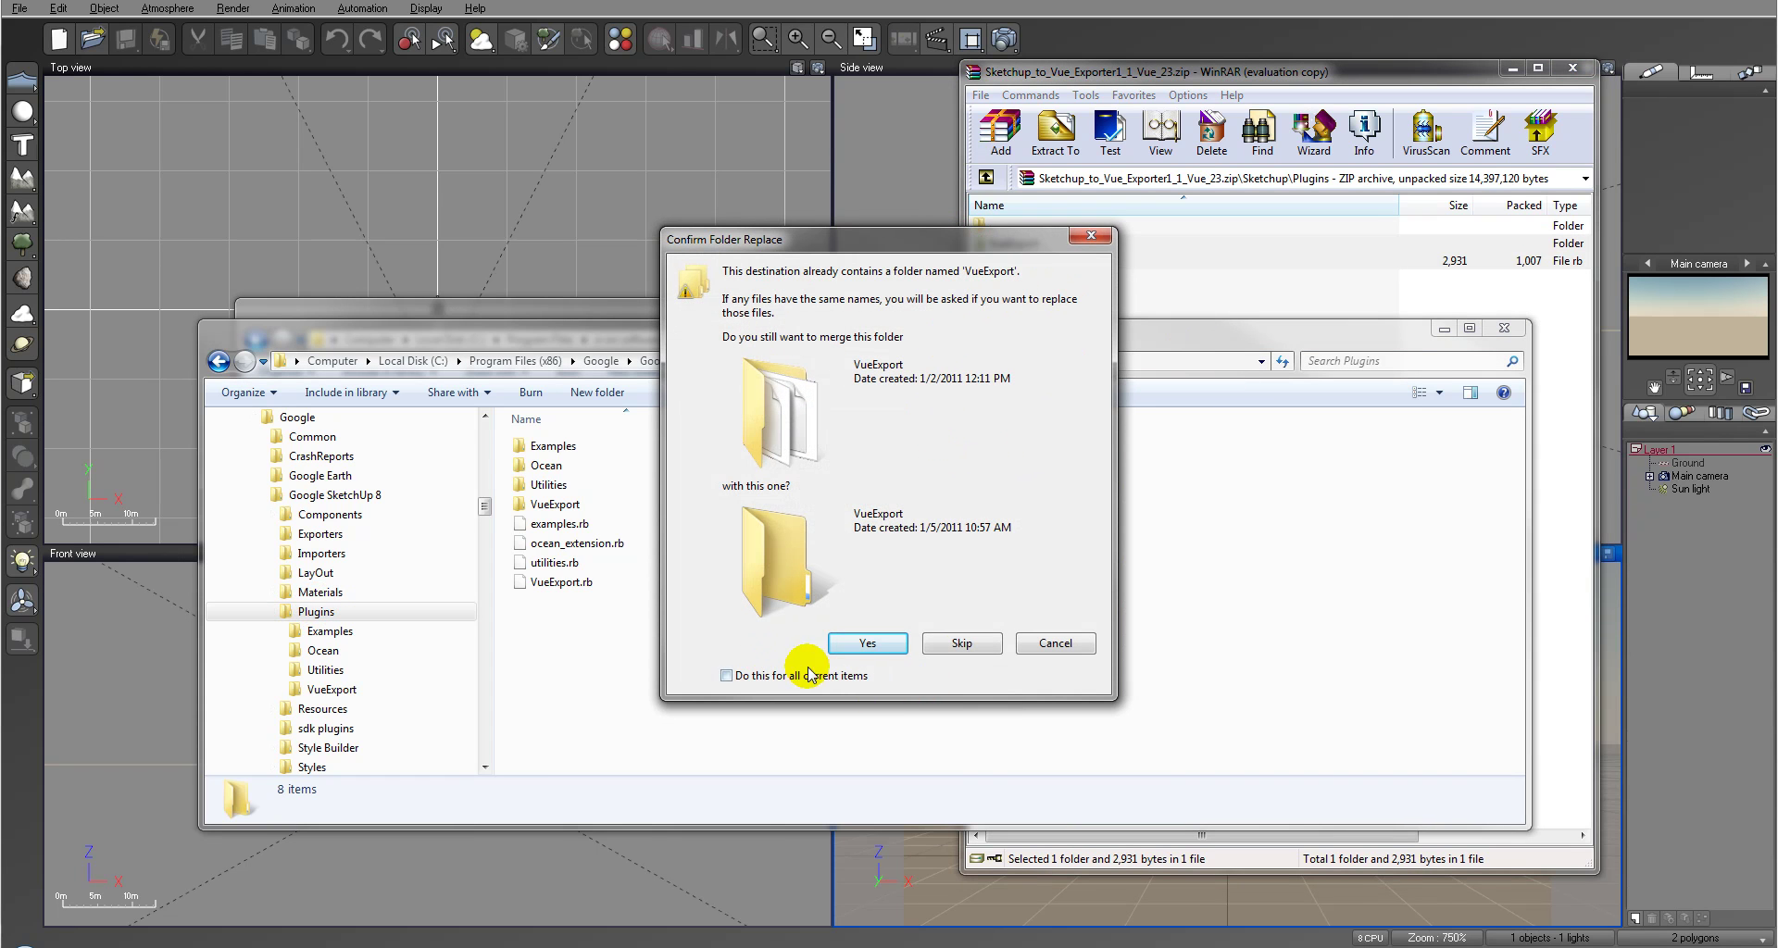
pyautogui.click(1062, 645)
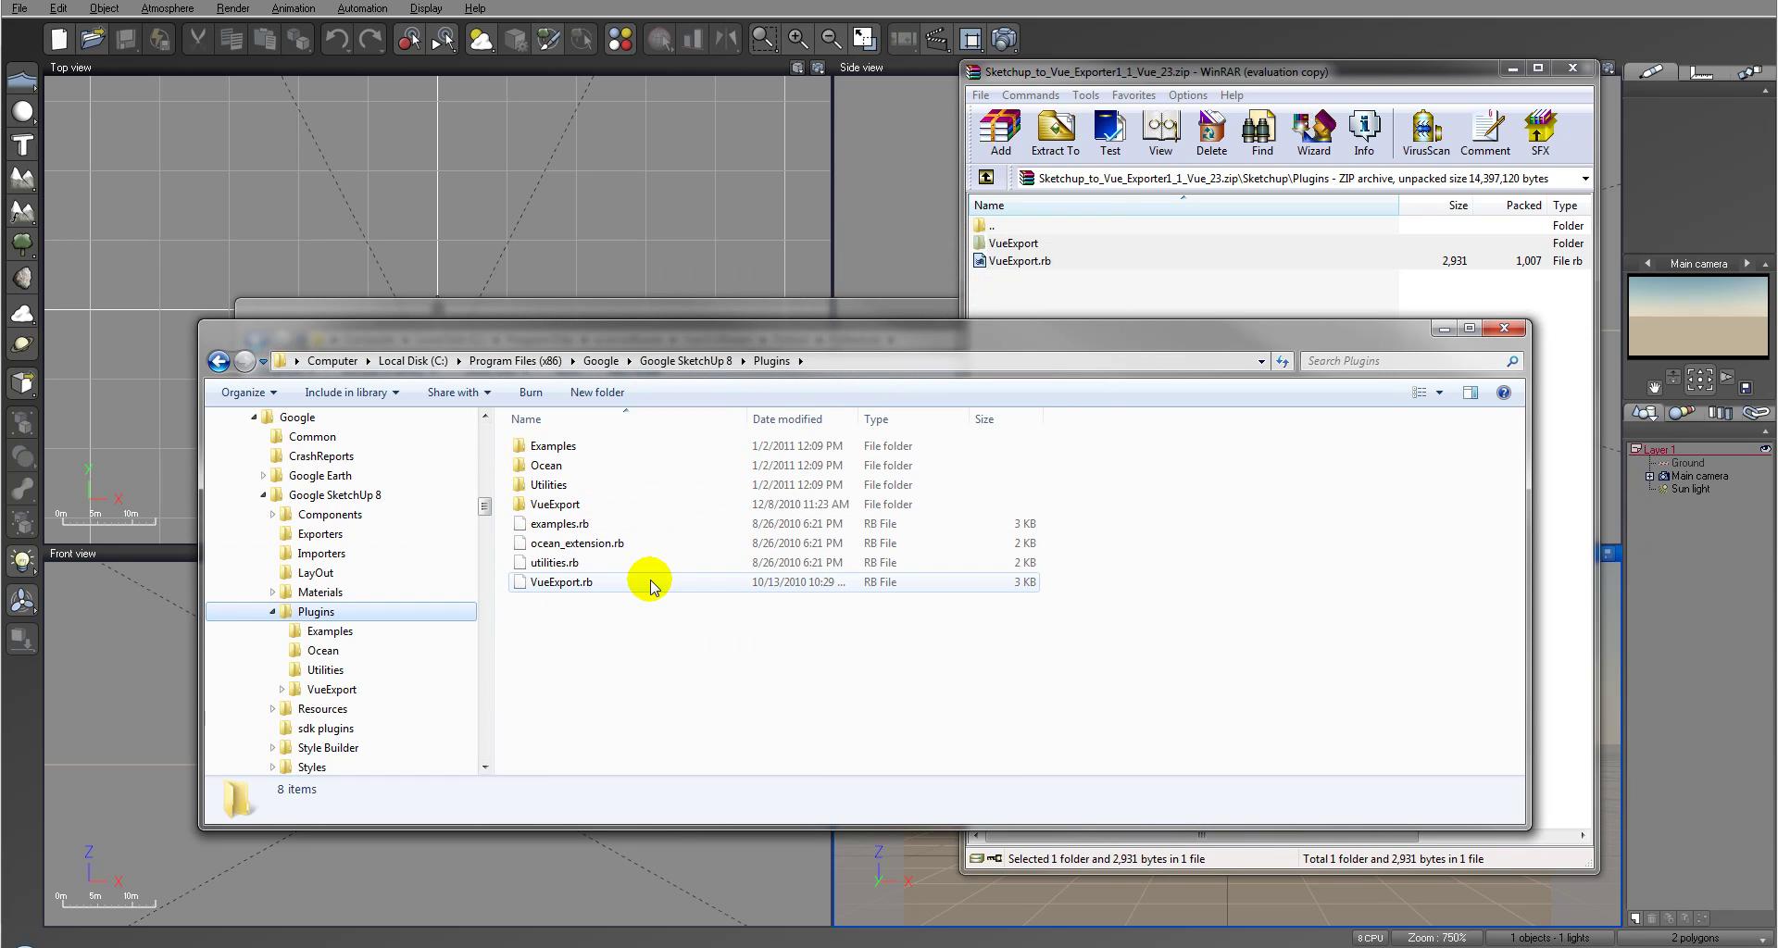
# Close WinRAR, the SketchUp Plugins window and the PythonLib window
pyautogui.click(1135, 69)
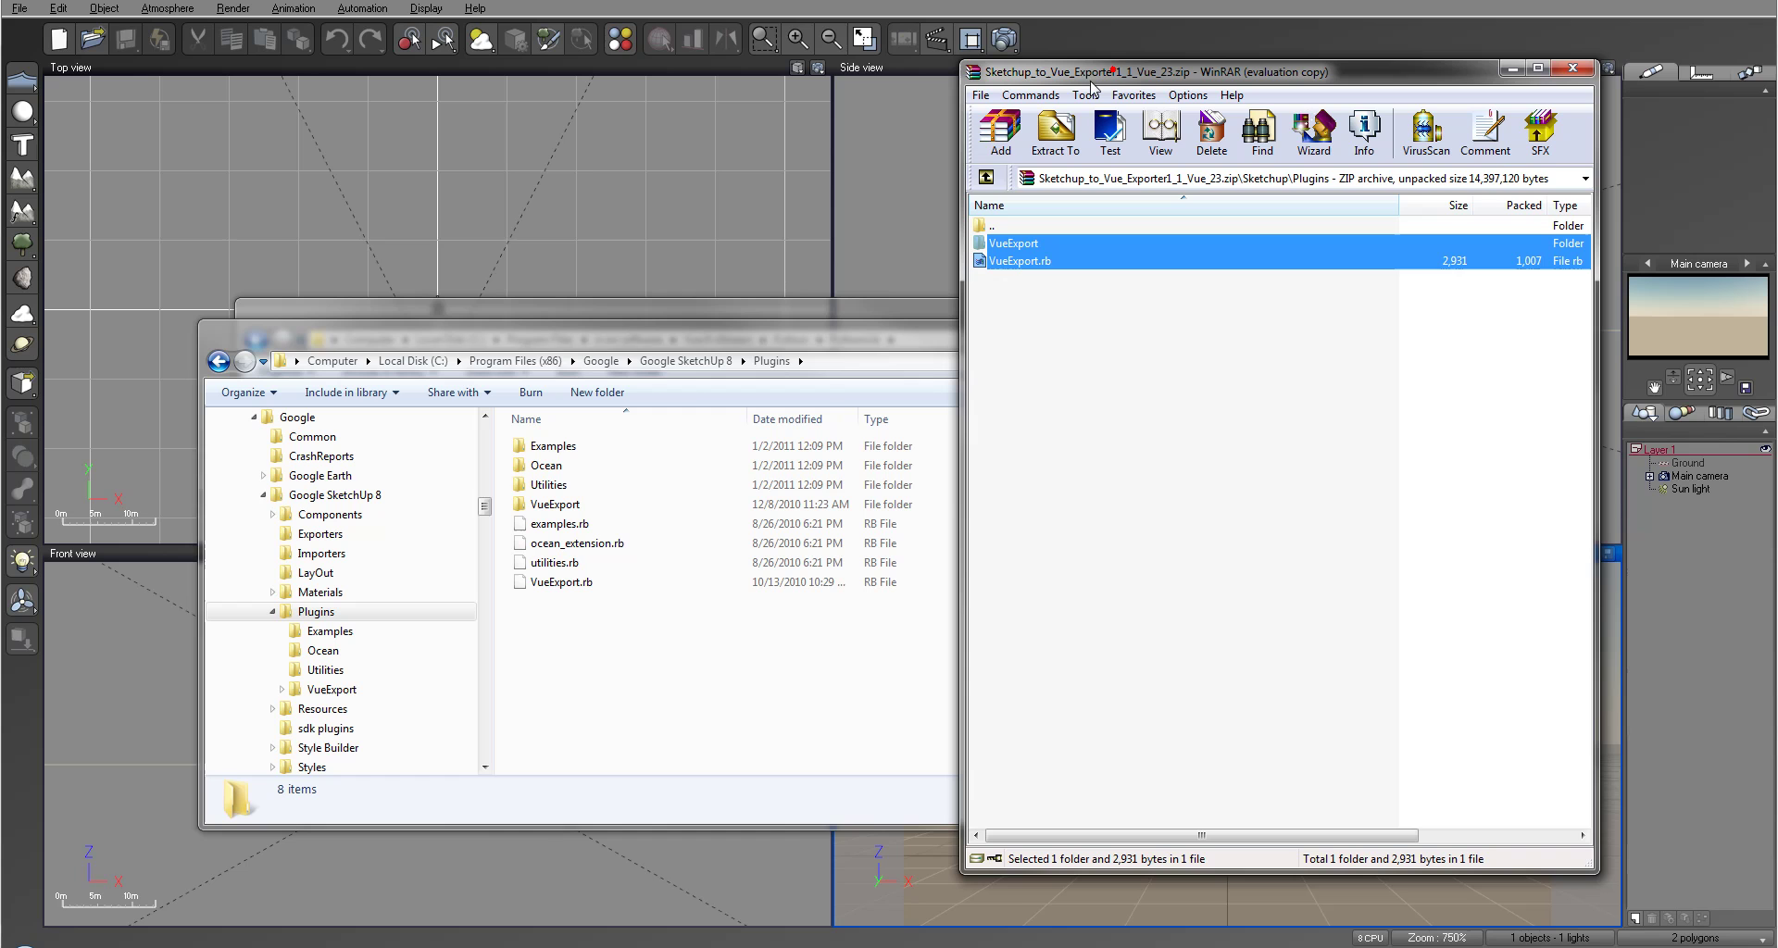
pyautogui.click(1579, 70)
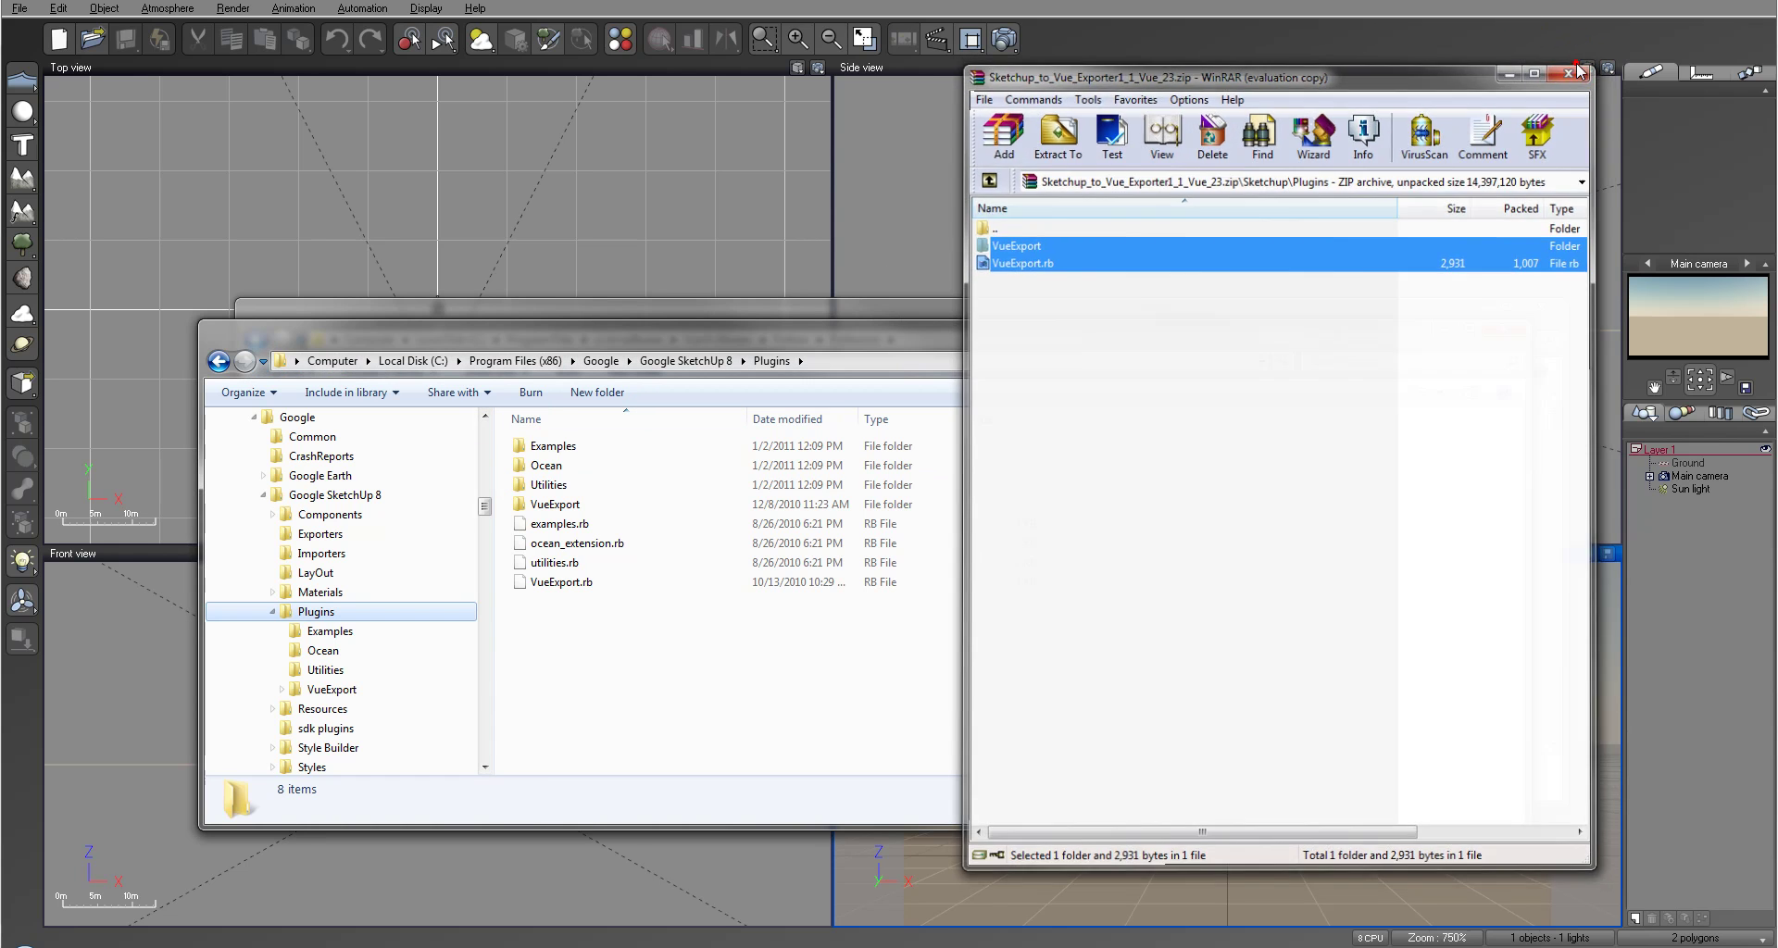
pyautogui.click(1511, 327)
pyautogui.click(1541, 309)
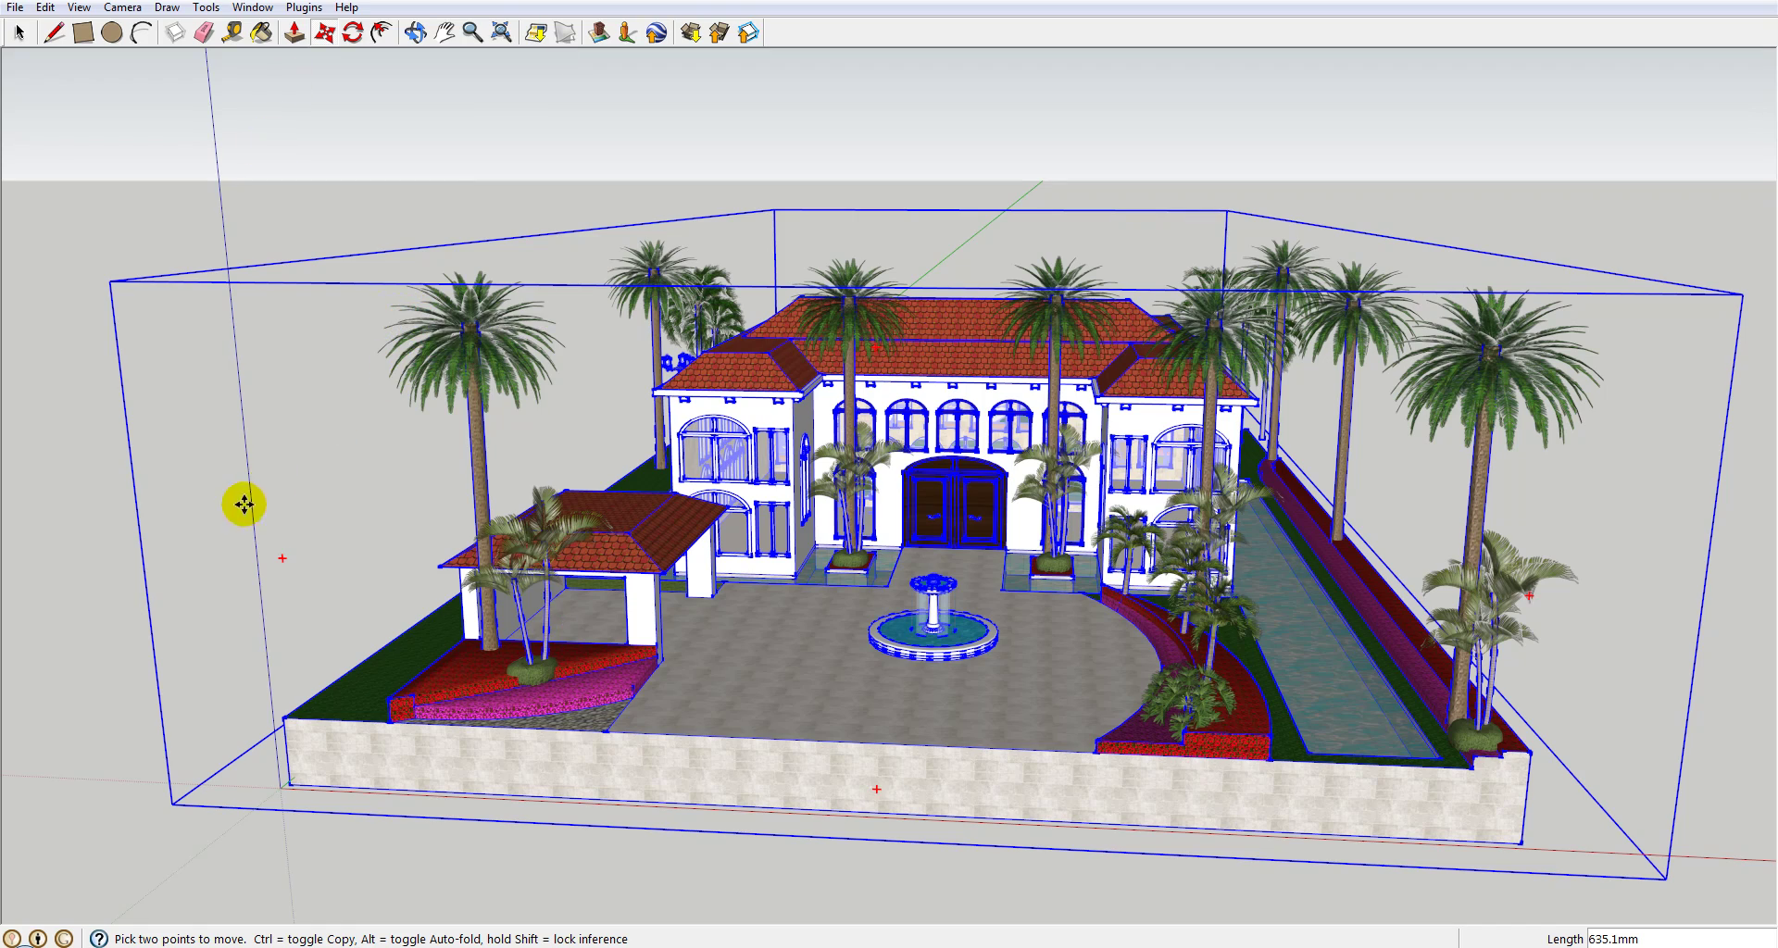
# Orbit around the villa, then use the Move tool on parts of the model
pyautogui.moveTo(242, 531)
pyautogui.mouseDown(button='middle')
pyautogui.moveTo(551, 448)
pyautogui.moveTo(337, 503)
pyautogui.moveTo(247, 476)
pyautogui.moveTo(266, 417)
pyautogui.moveTo(286, 420)
pyautogui.moveTo(278, 555)
pyautogui.moveTo(314, 555)
pyautogui.moveTo(250, 552)
pyautogui.mouseUp(button='middle')
pyautogui.press('m')
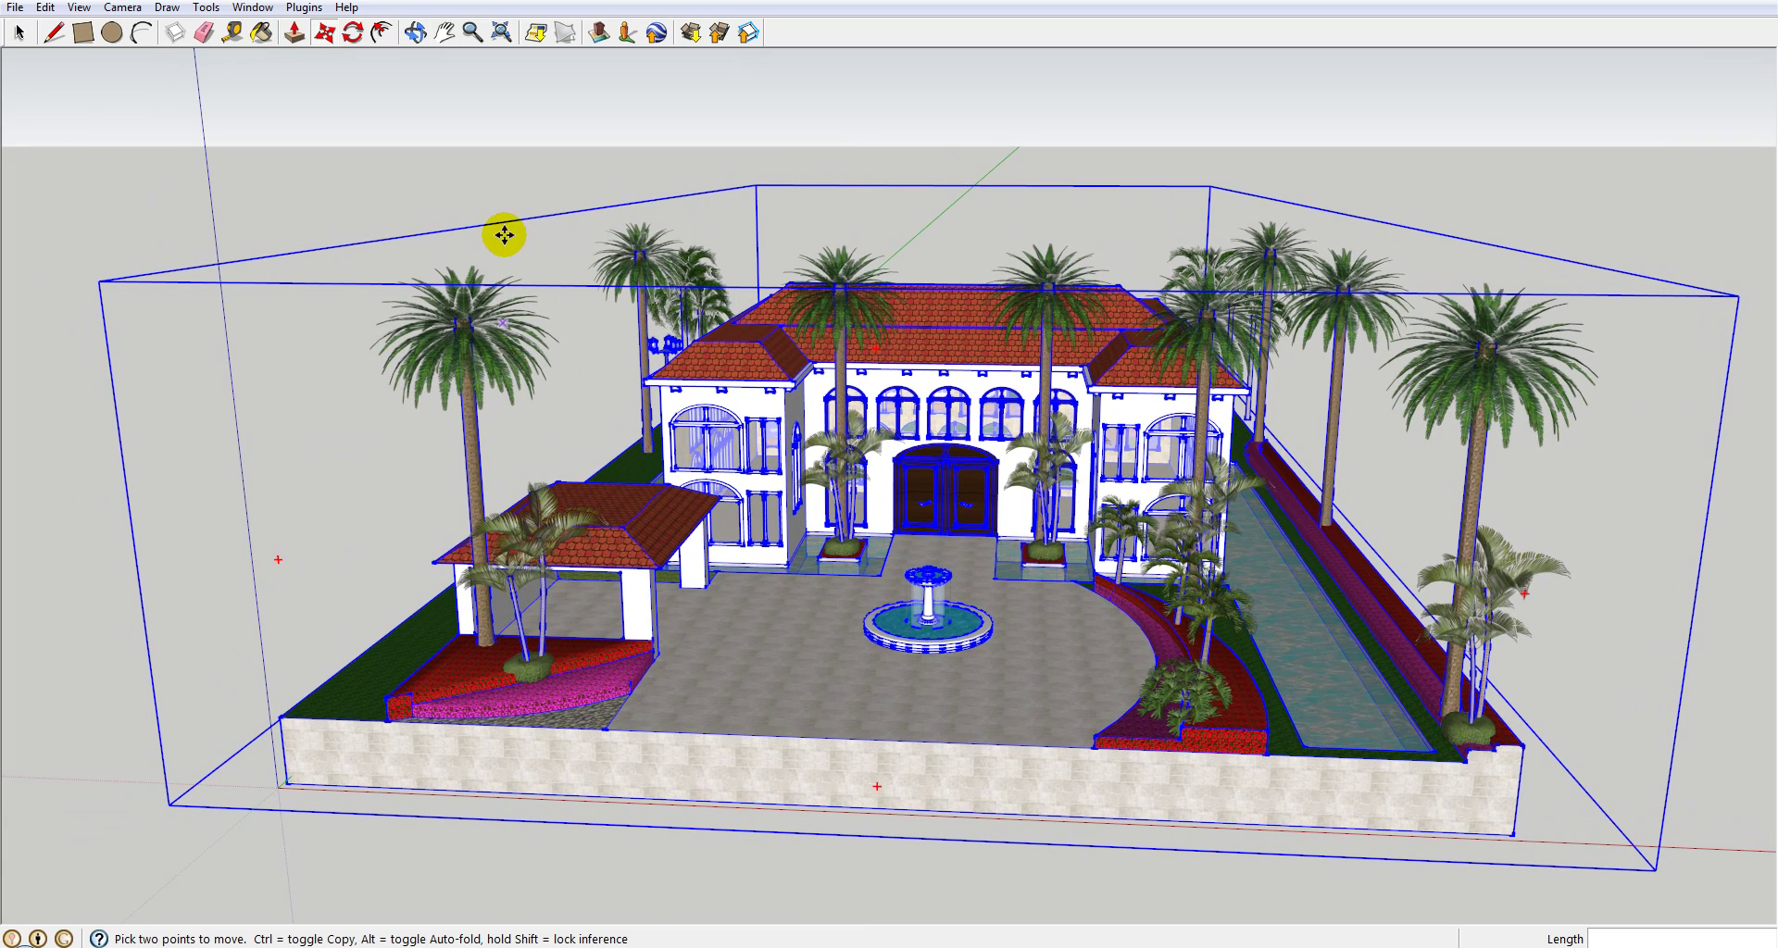
pyautogui.click(1344, 651)
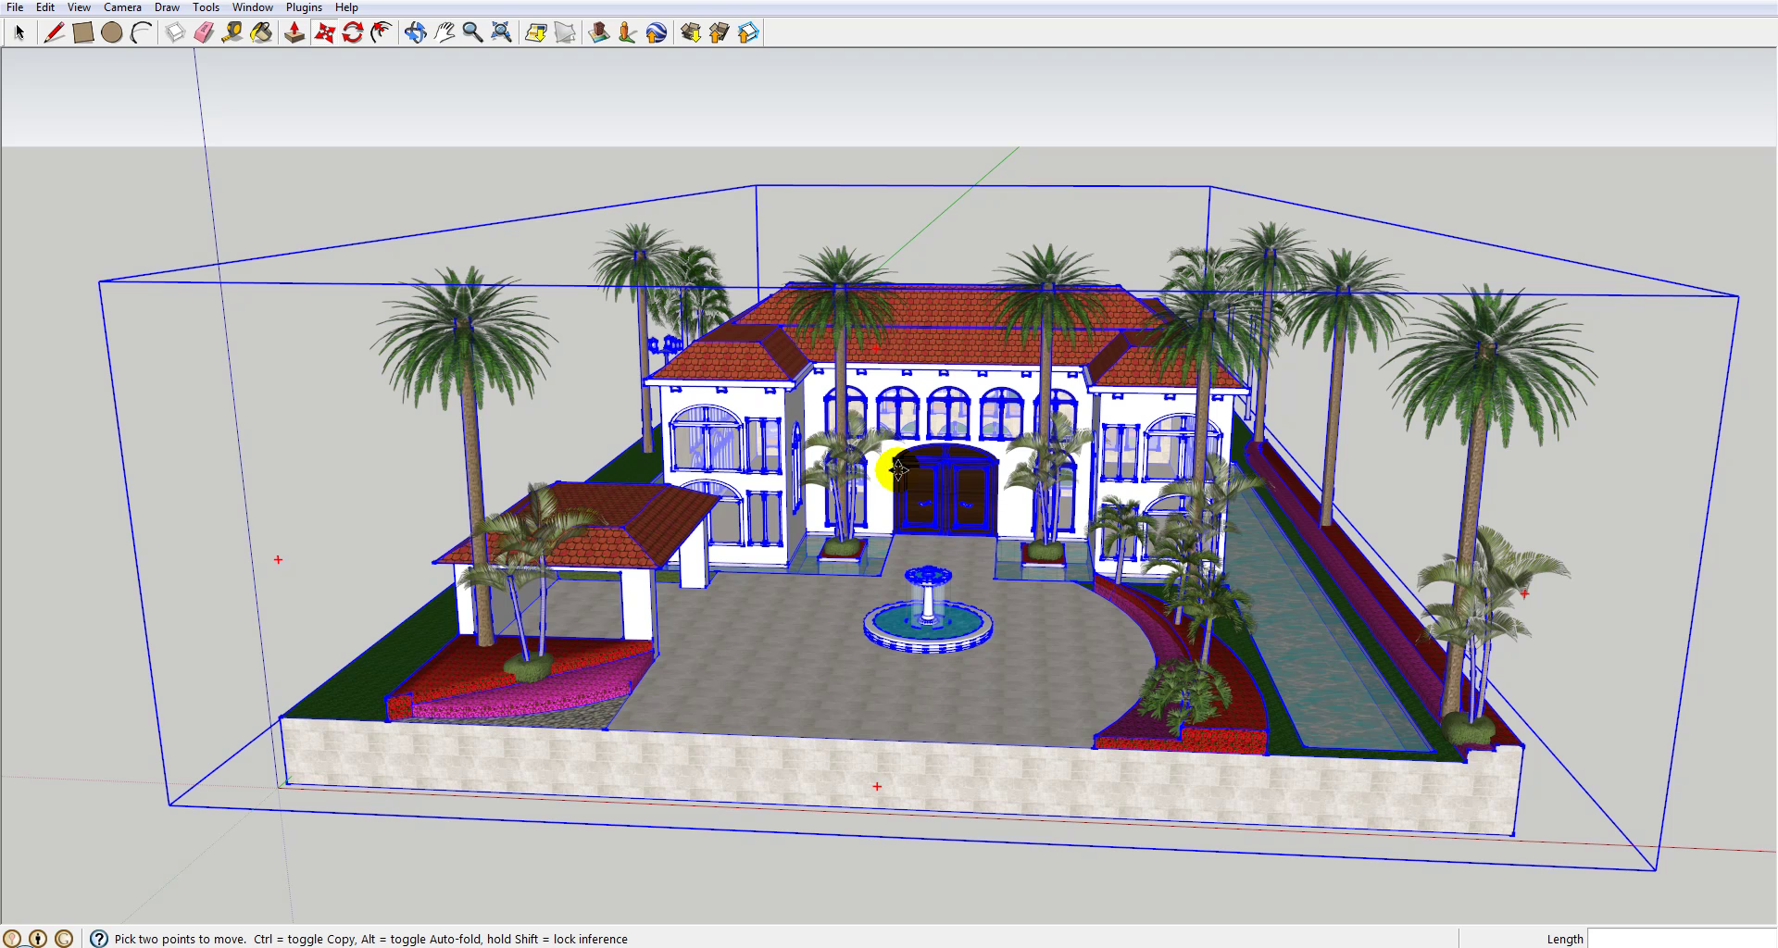
pyautogui.click(1157, 506)
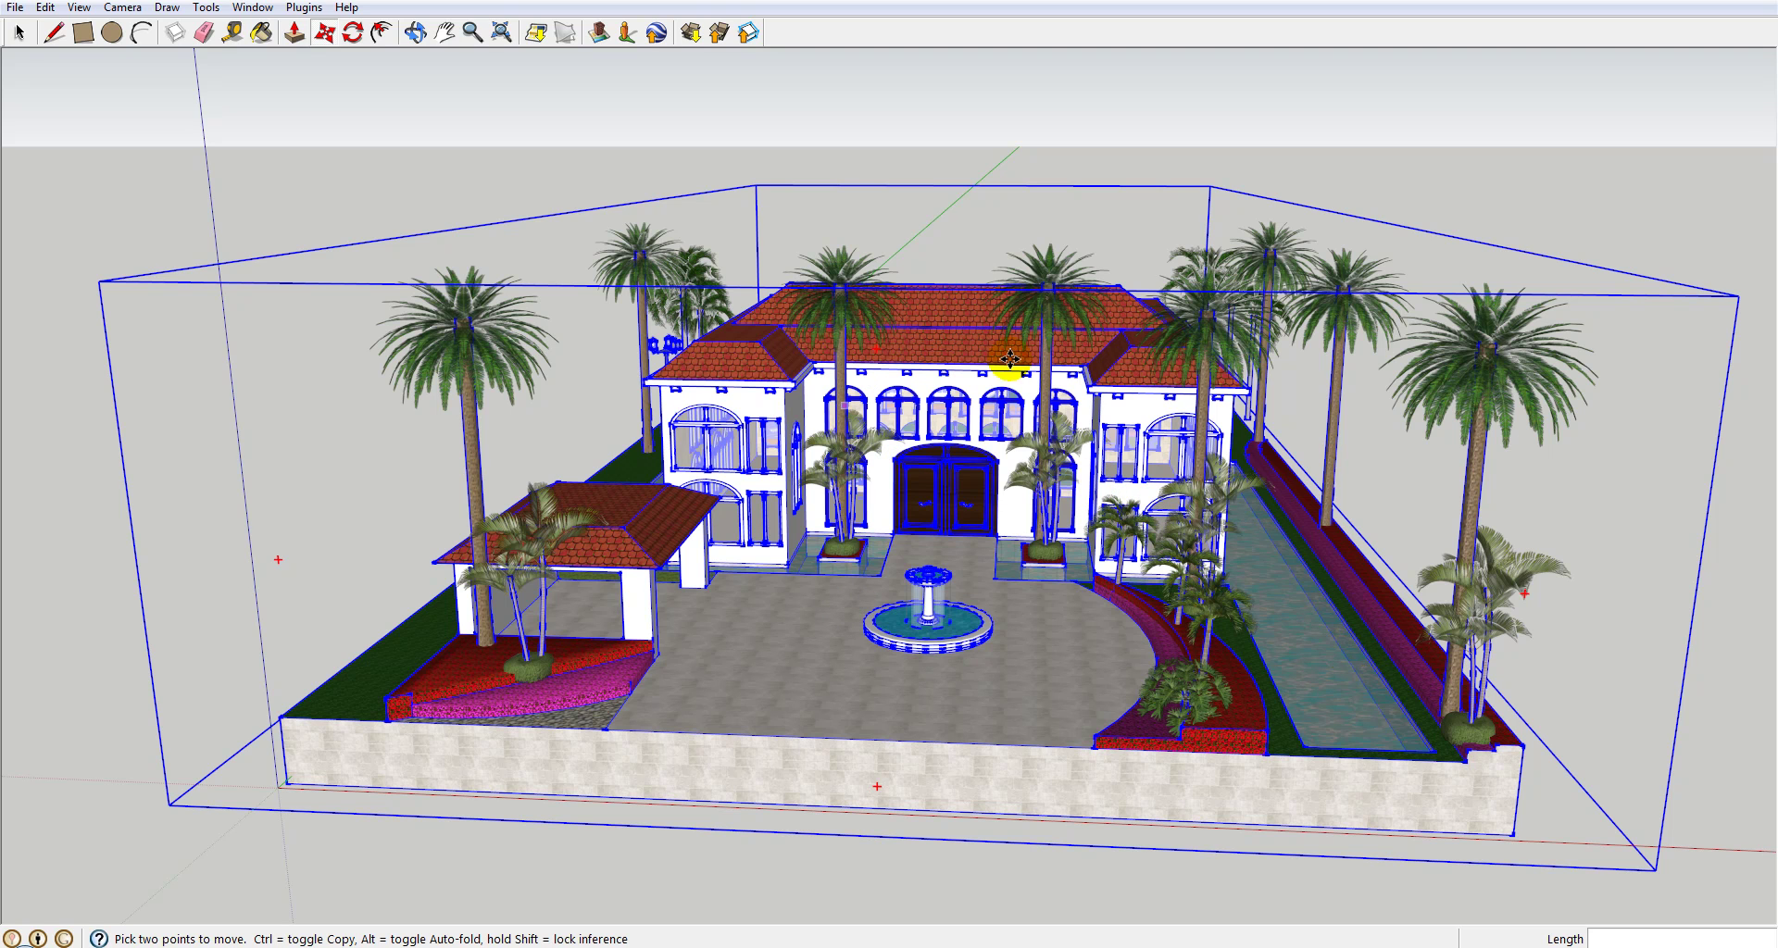
pyautogui.click(840, 383)
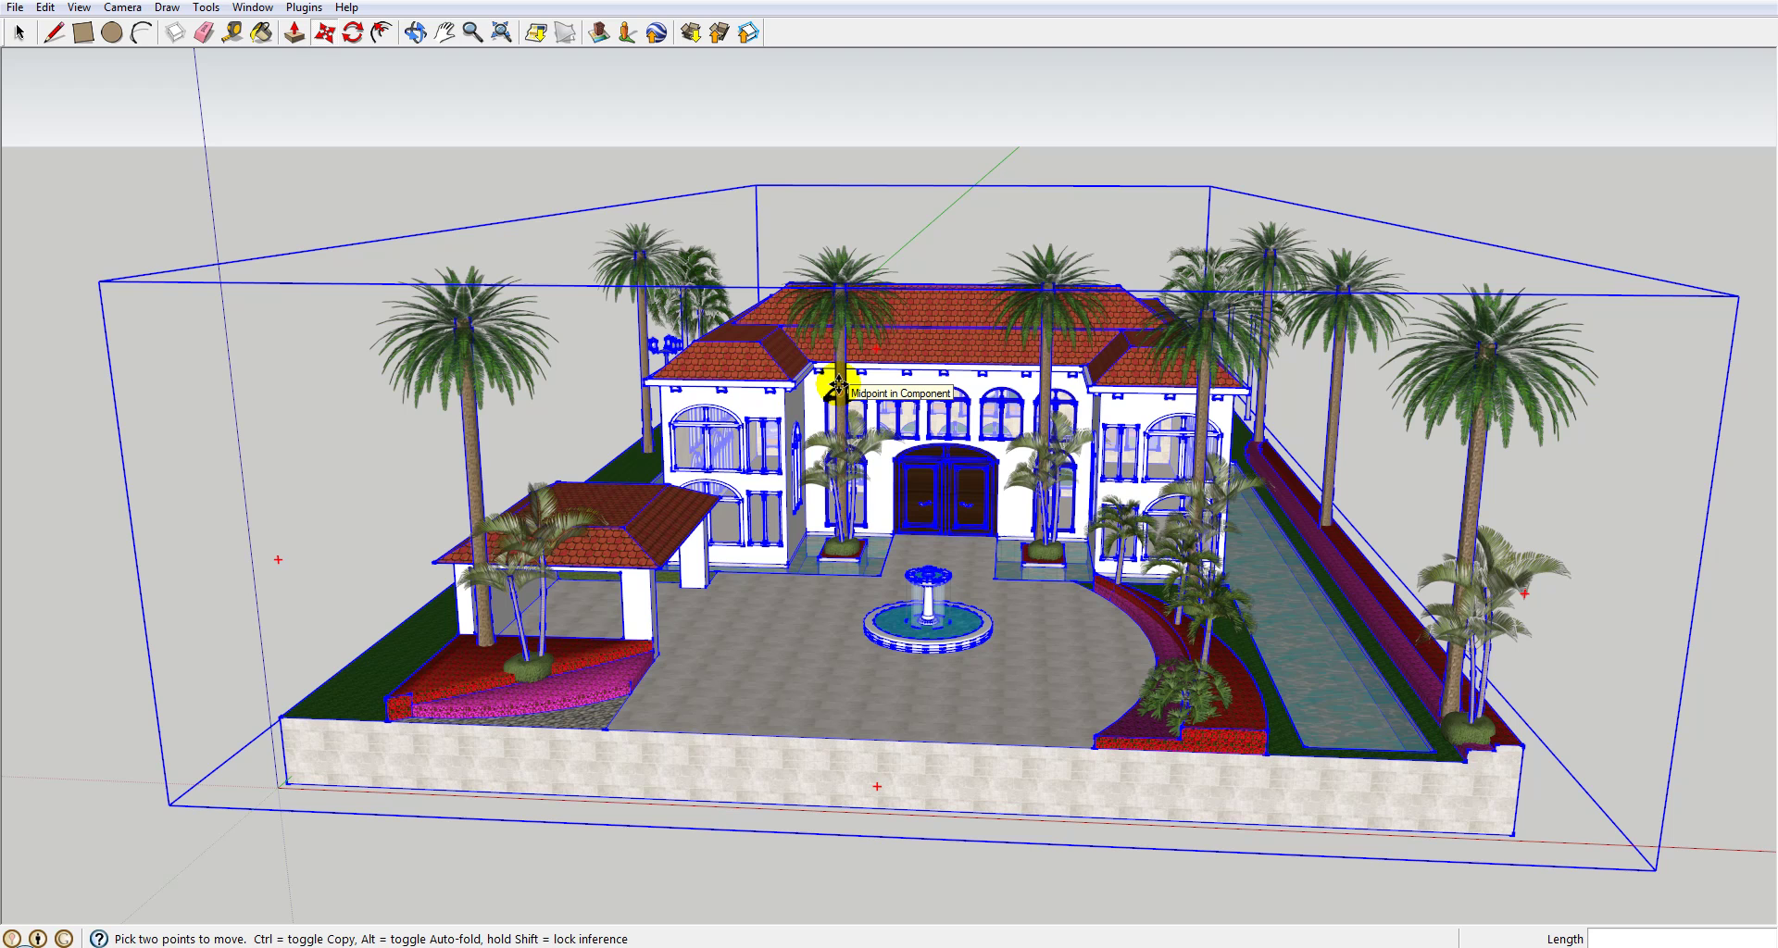
pyautogui.click(567, 387)
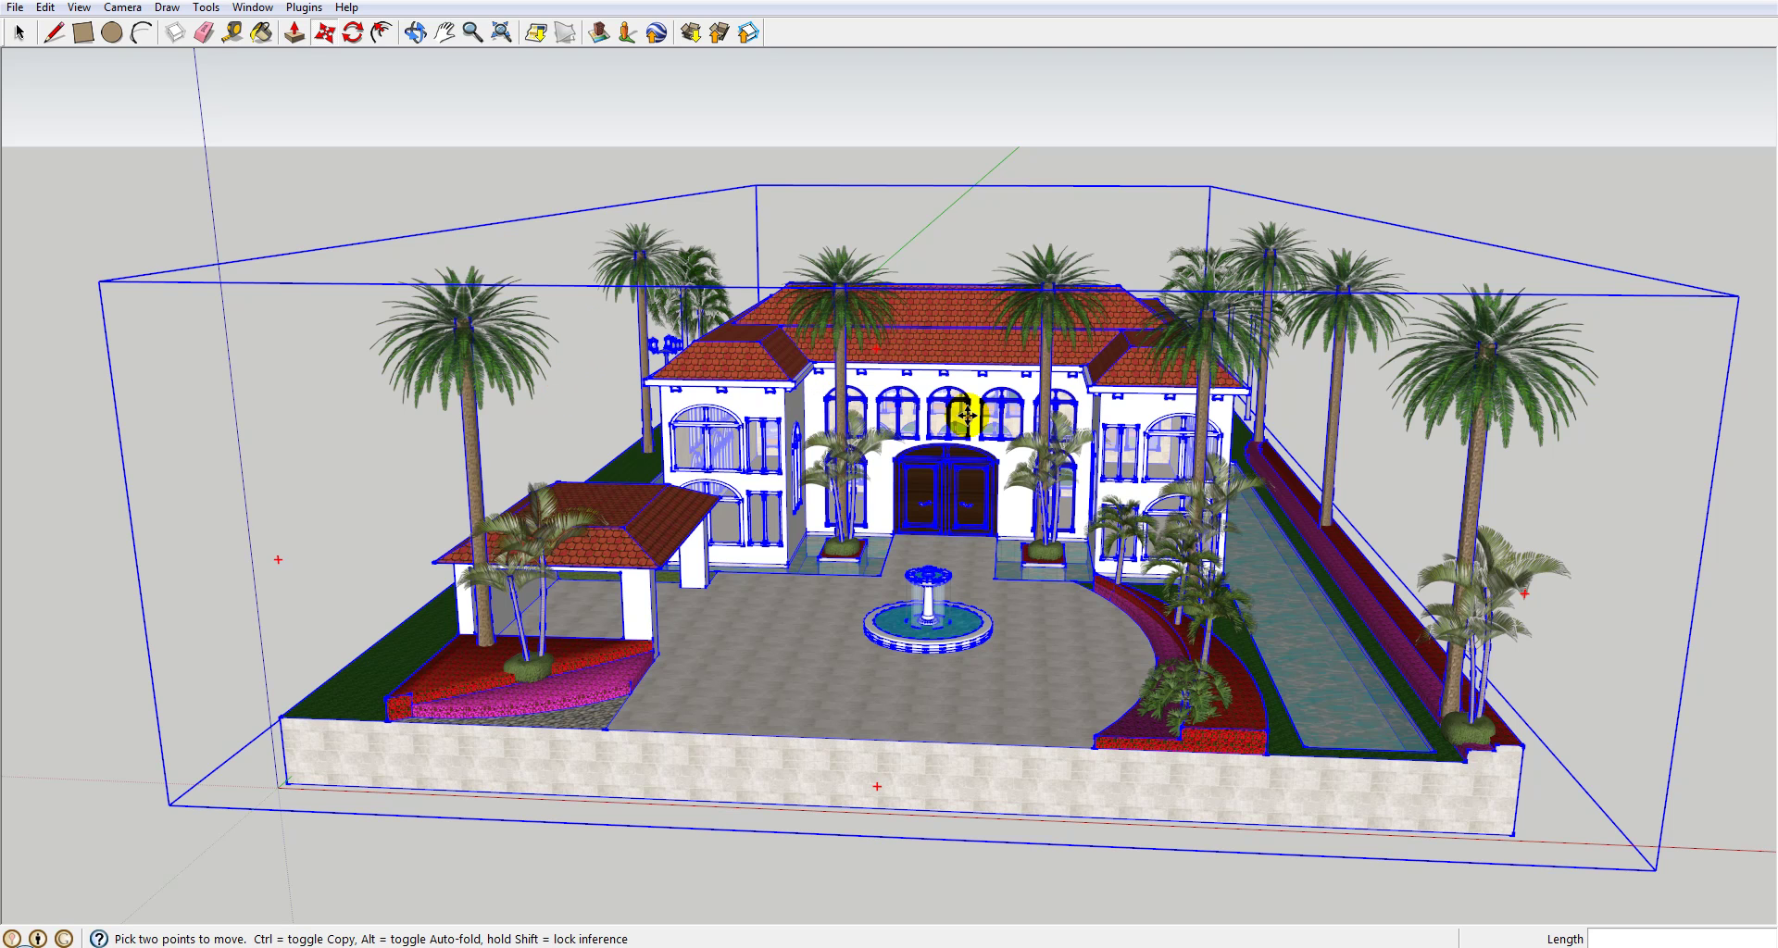
pyautogui.click(968, 378)
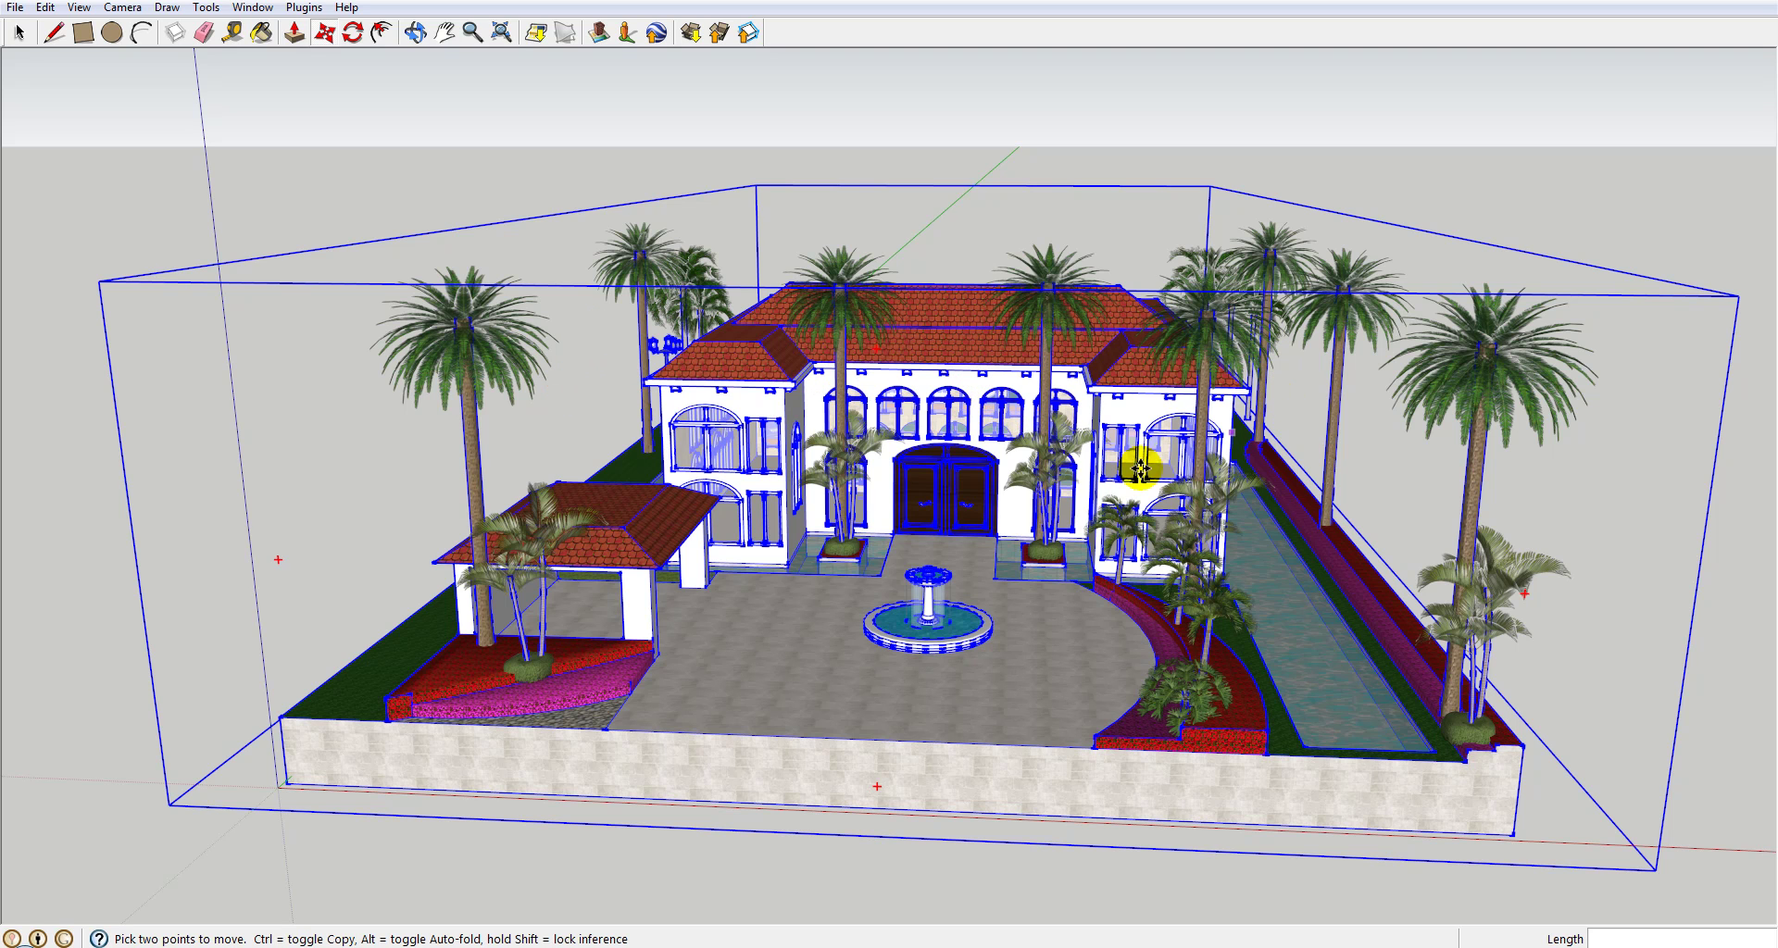
pyautogui.click(1103, 474)
pyautogui.click(910, 426)
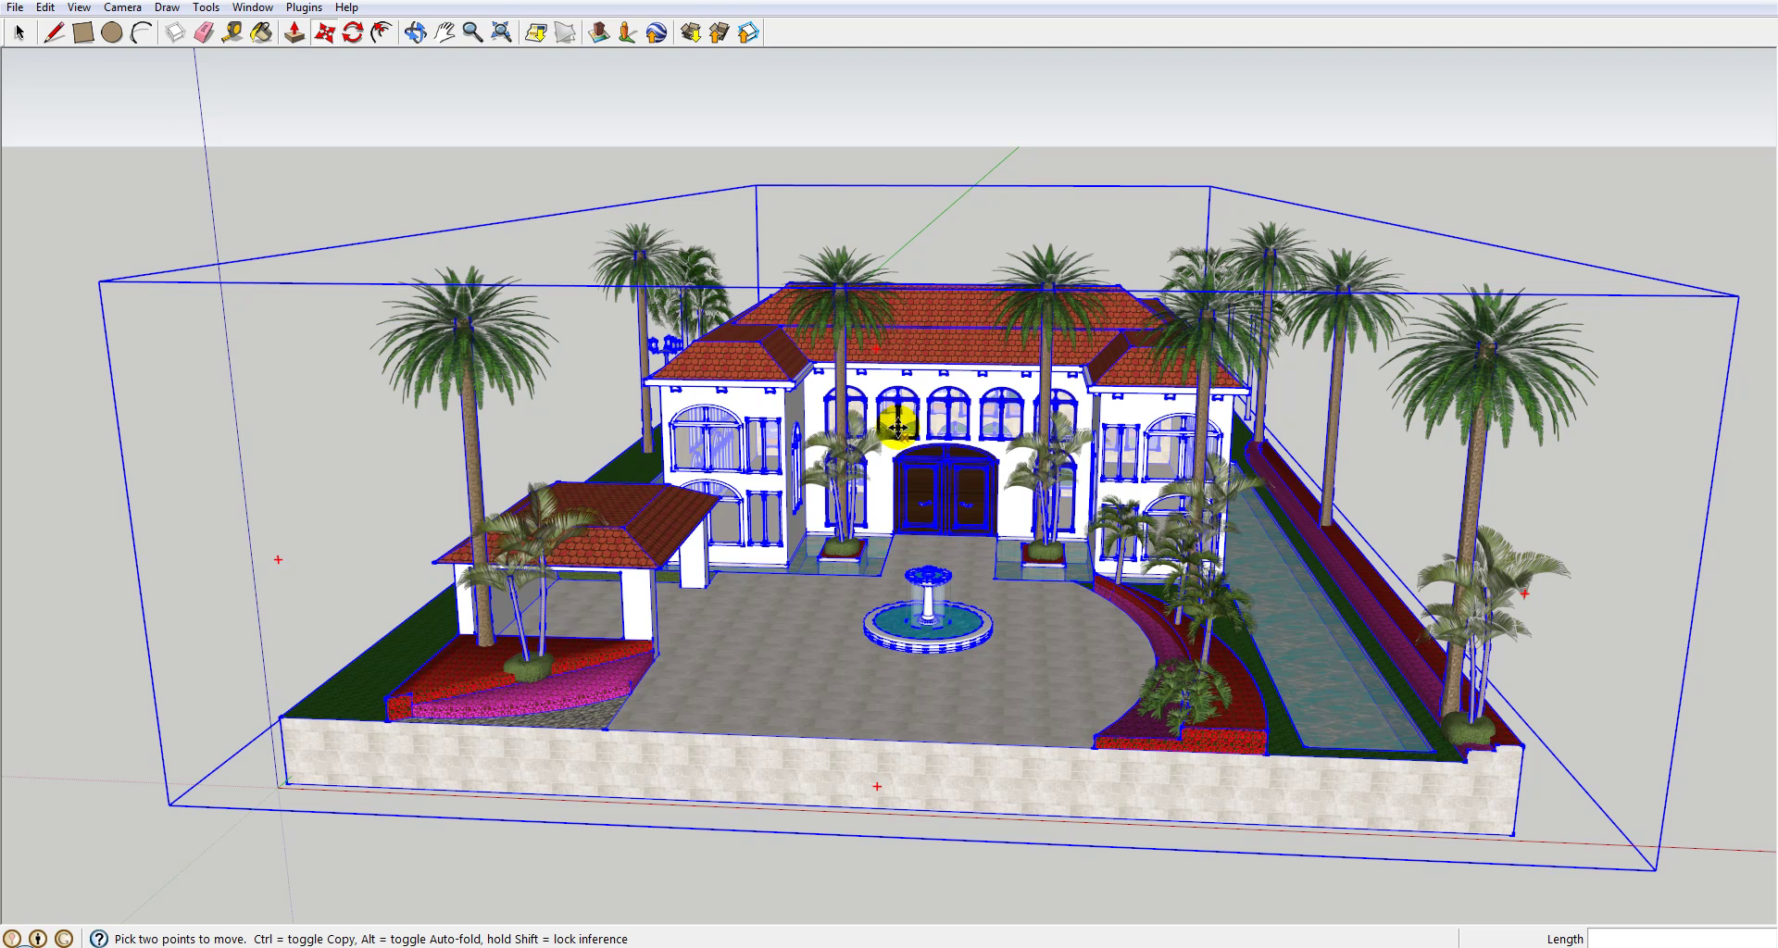
pyautogui.click(889, 453)
pyautogui.click(1008, 519)
pyautogui.click(562, 433)
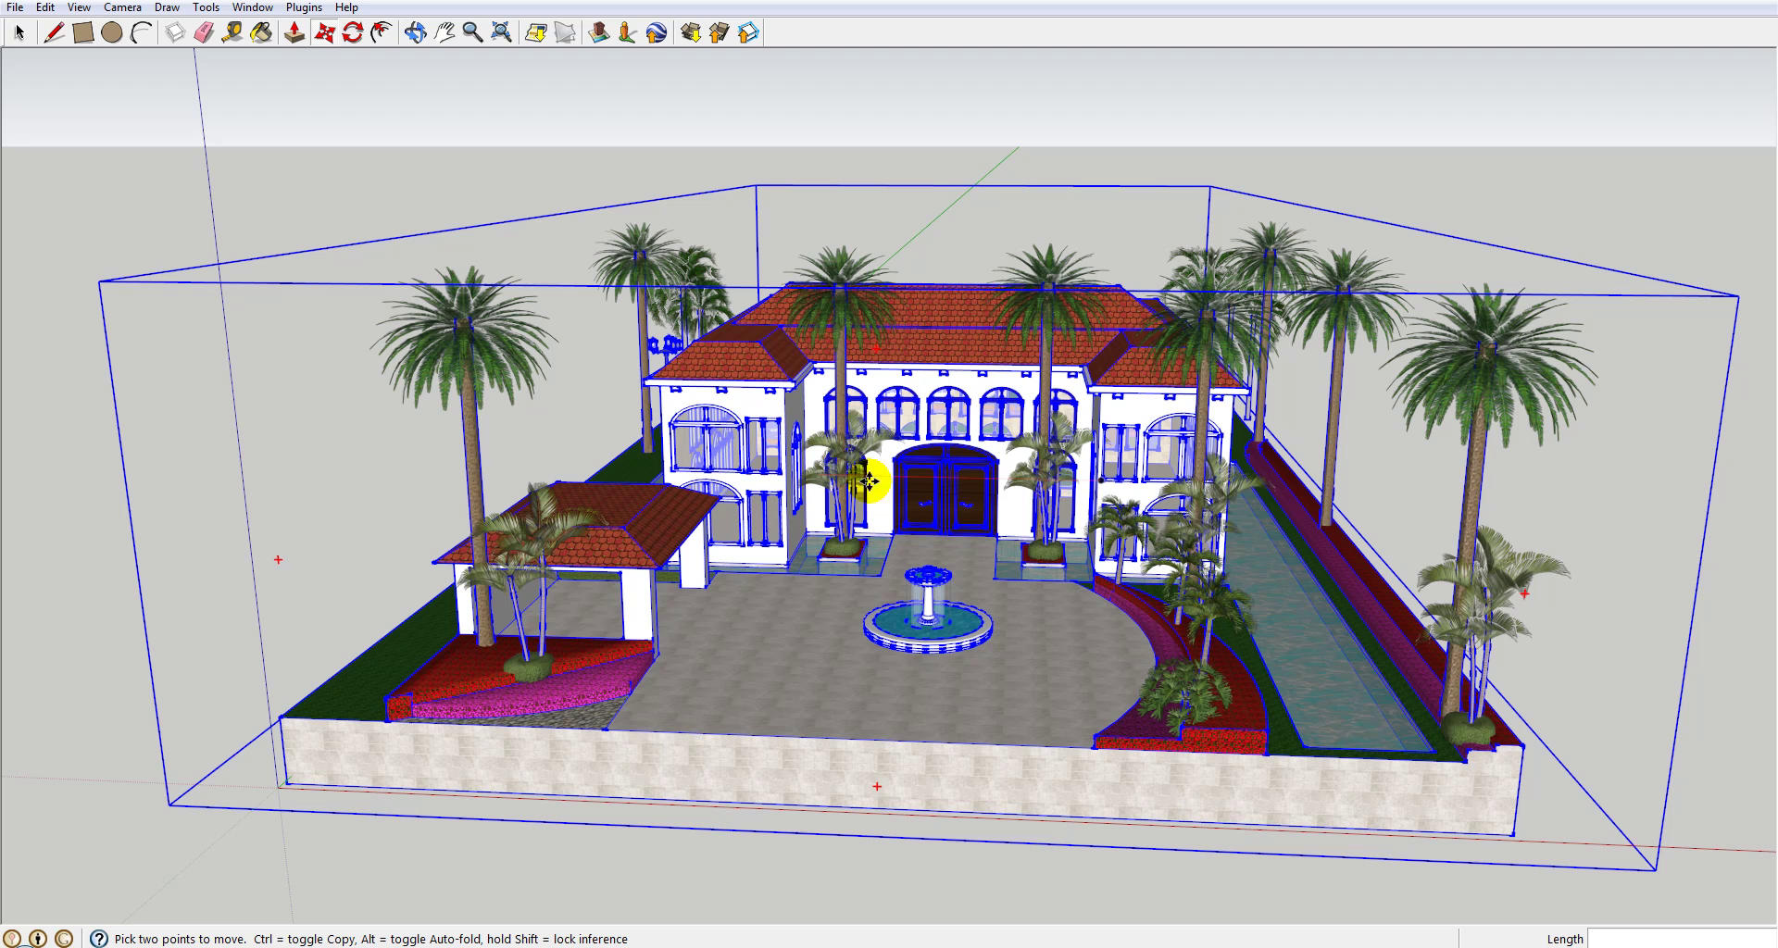
pyautogui.click(1375, 301)
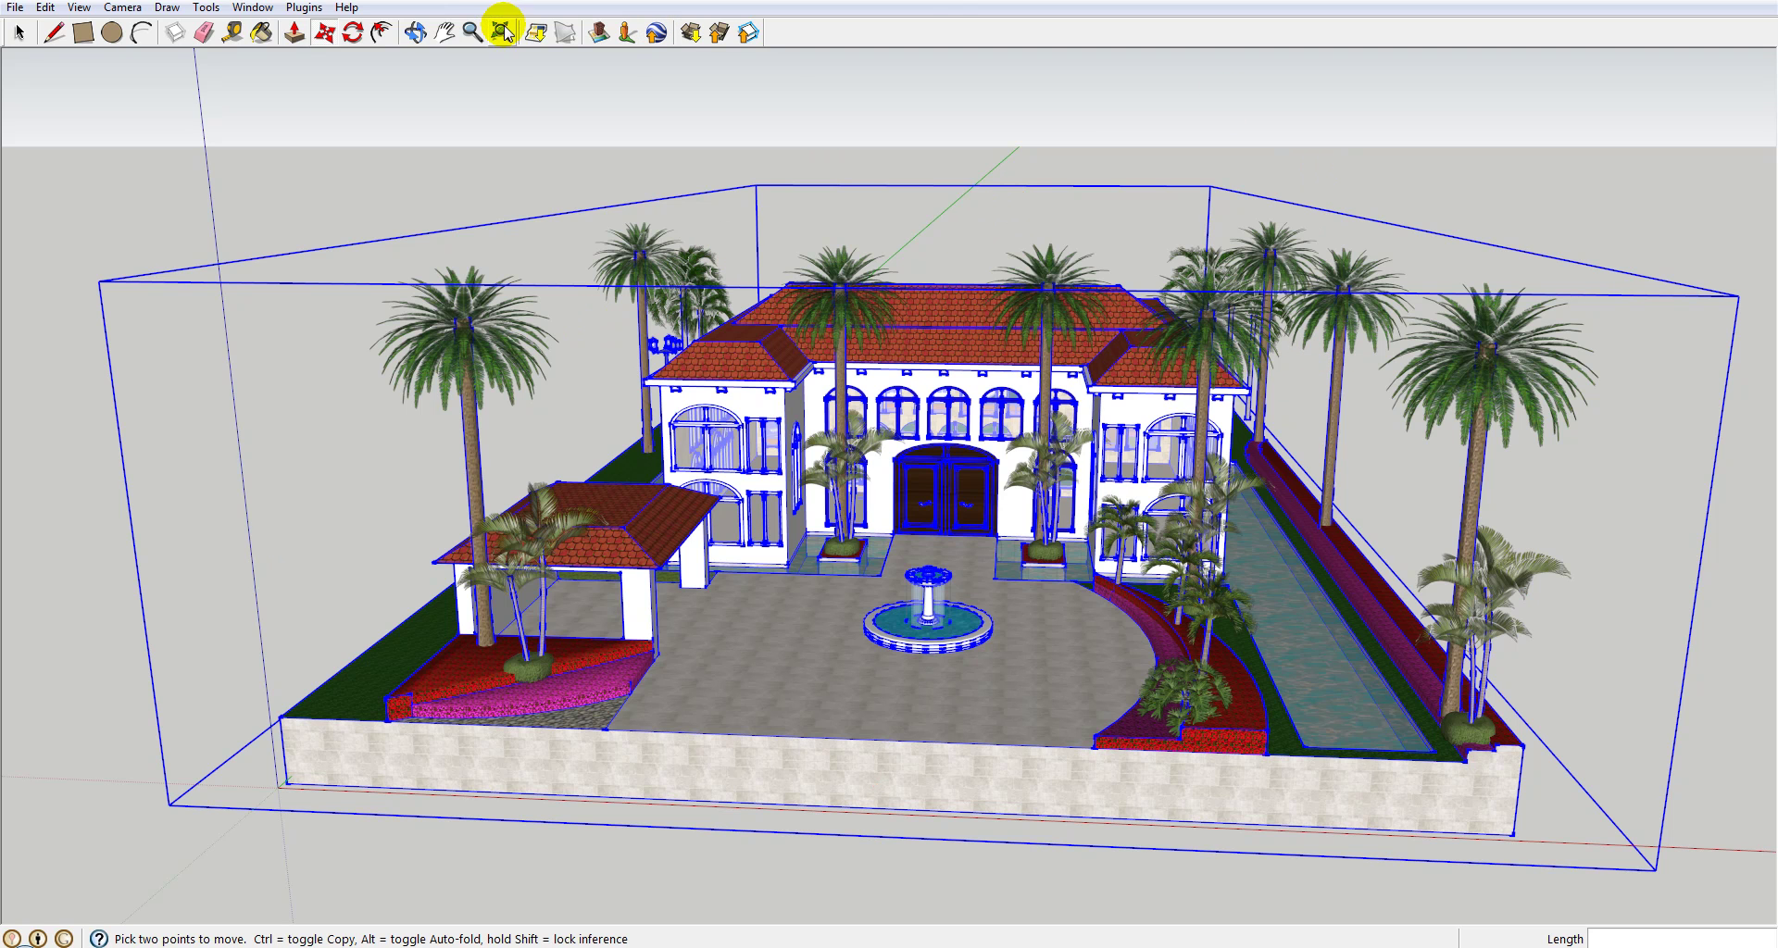
# Run Plugins > Vue Export > Export Full Model, renaming Model.vob to House and saving
pyautogui.click(315, 9)
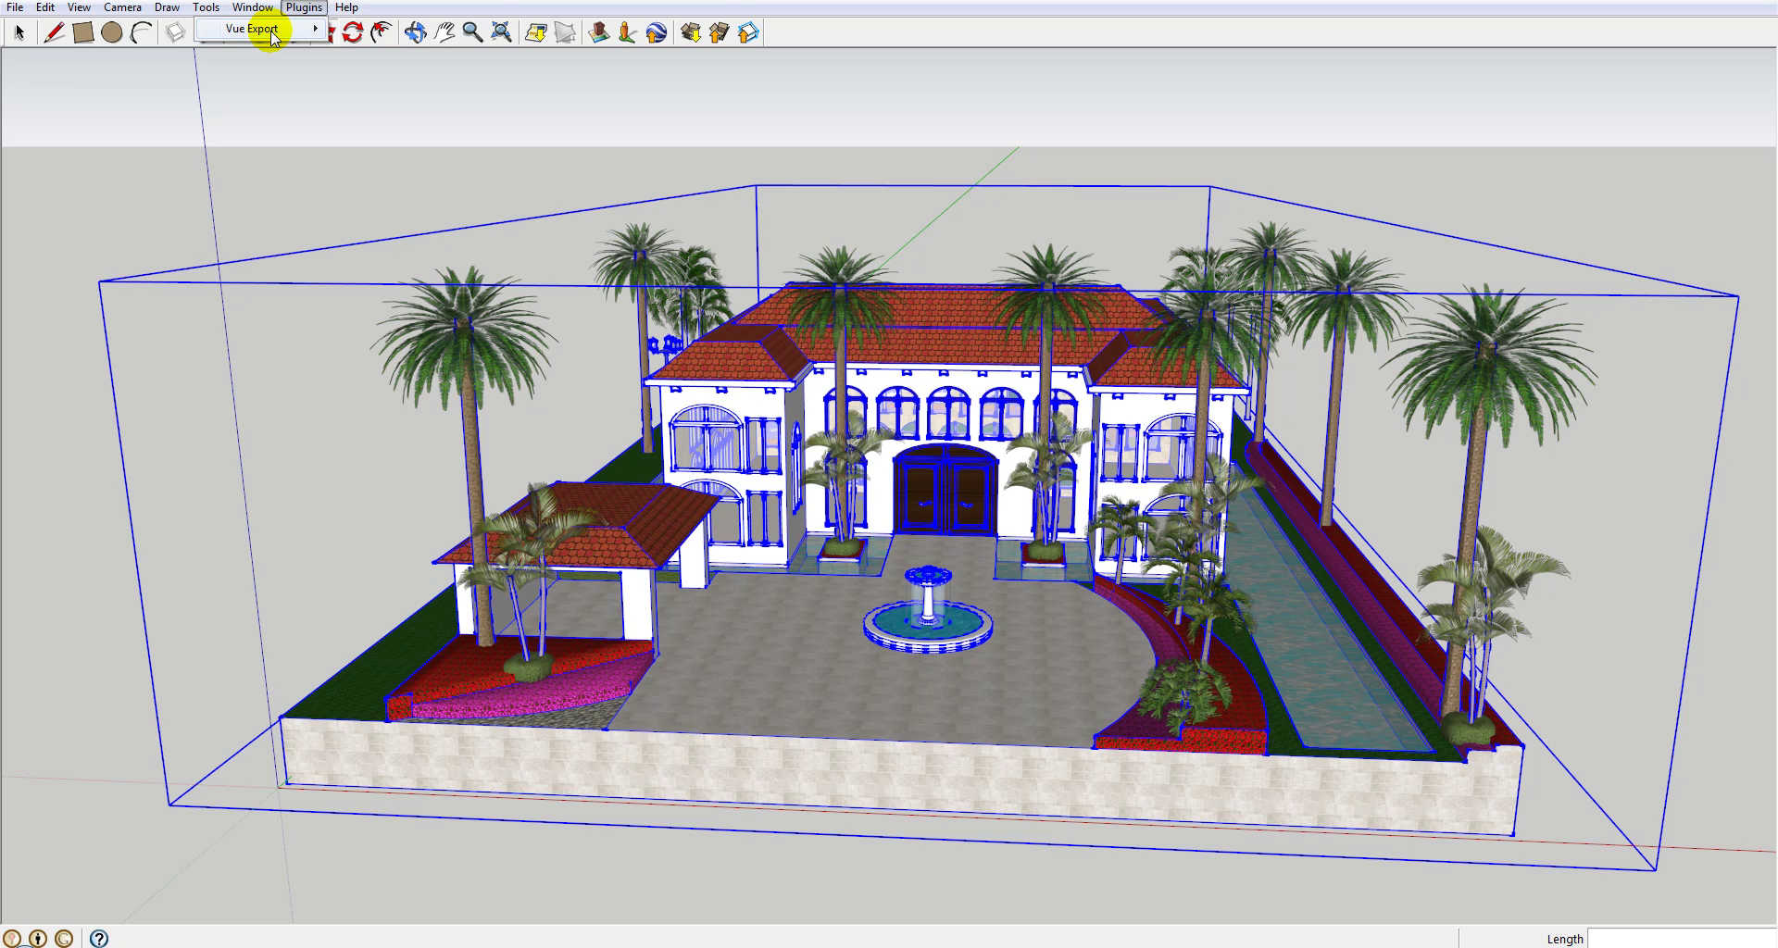
pyautogui.moveTo(273, 35)
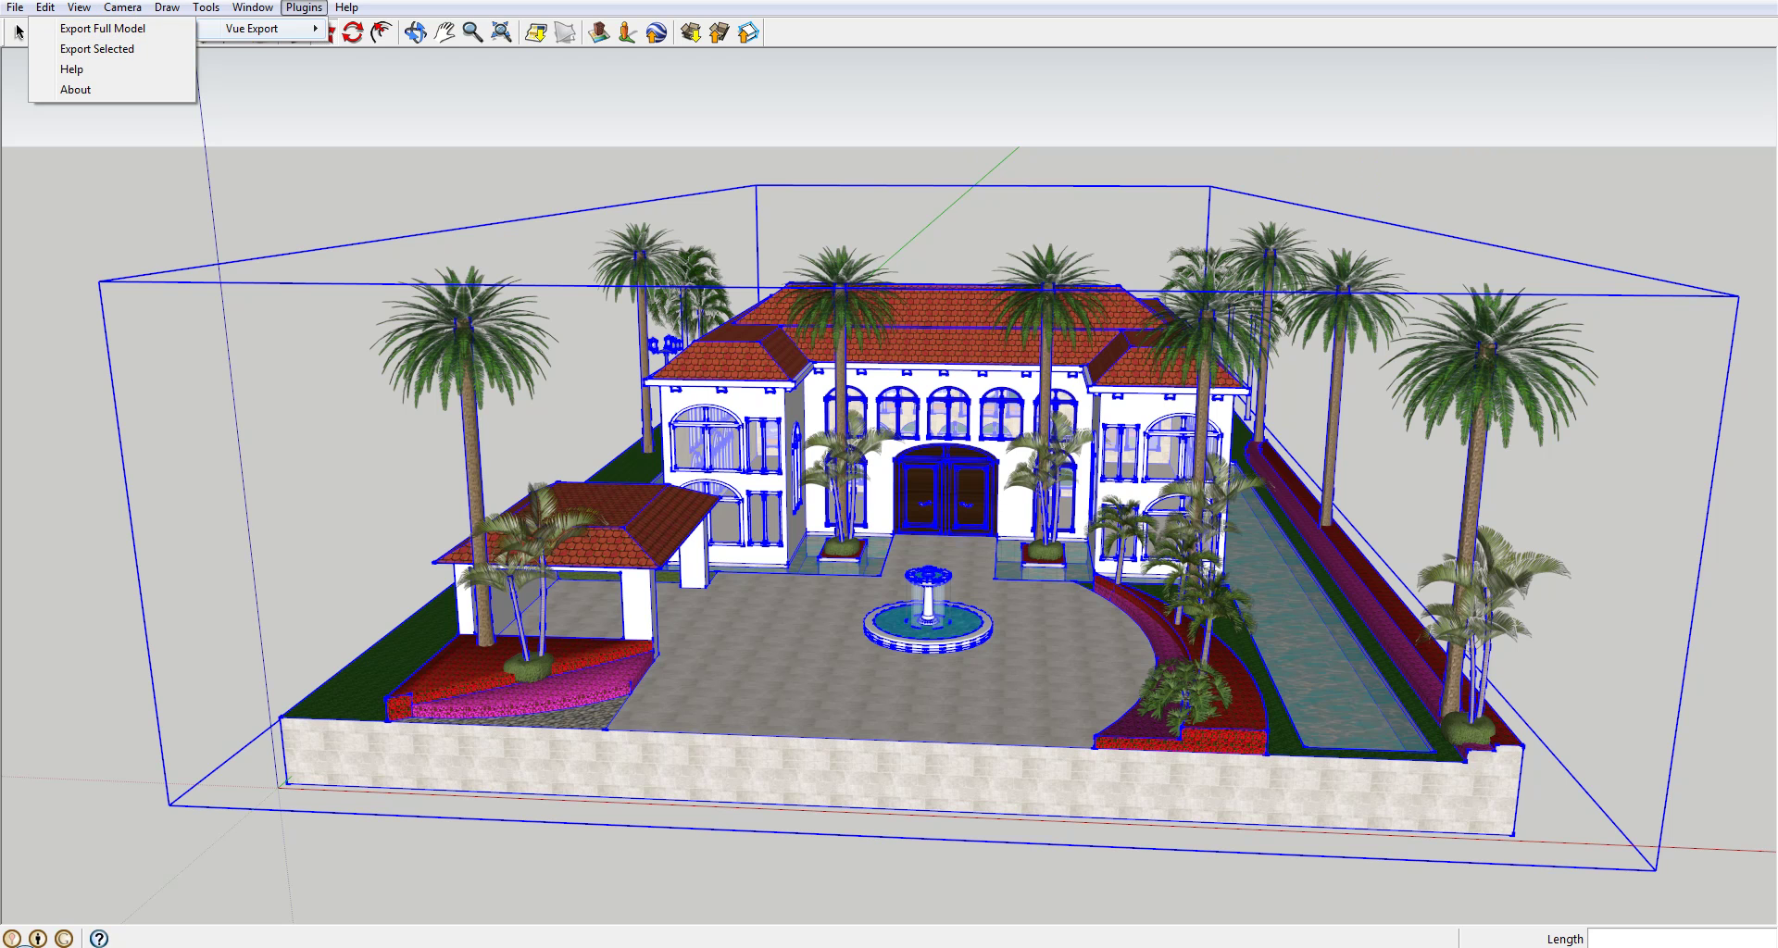
pyautogui.click(102, 27)
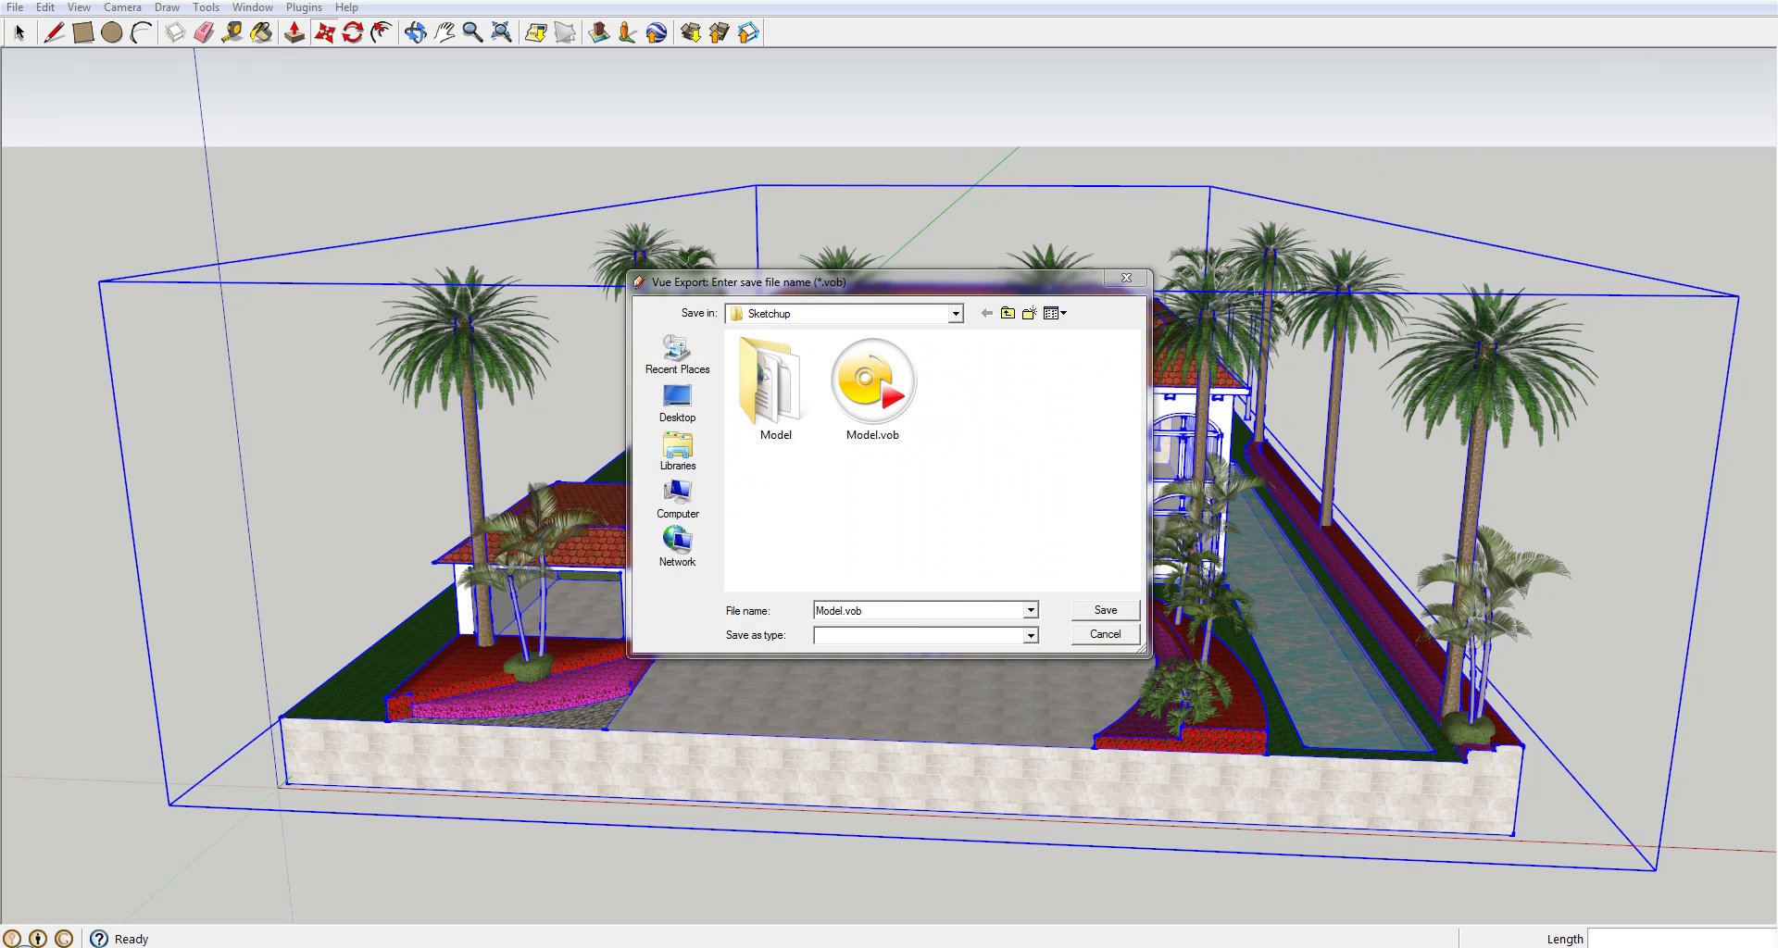
pyautogui.click(882, 607)
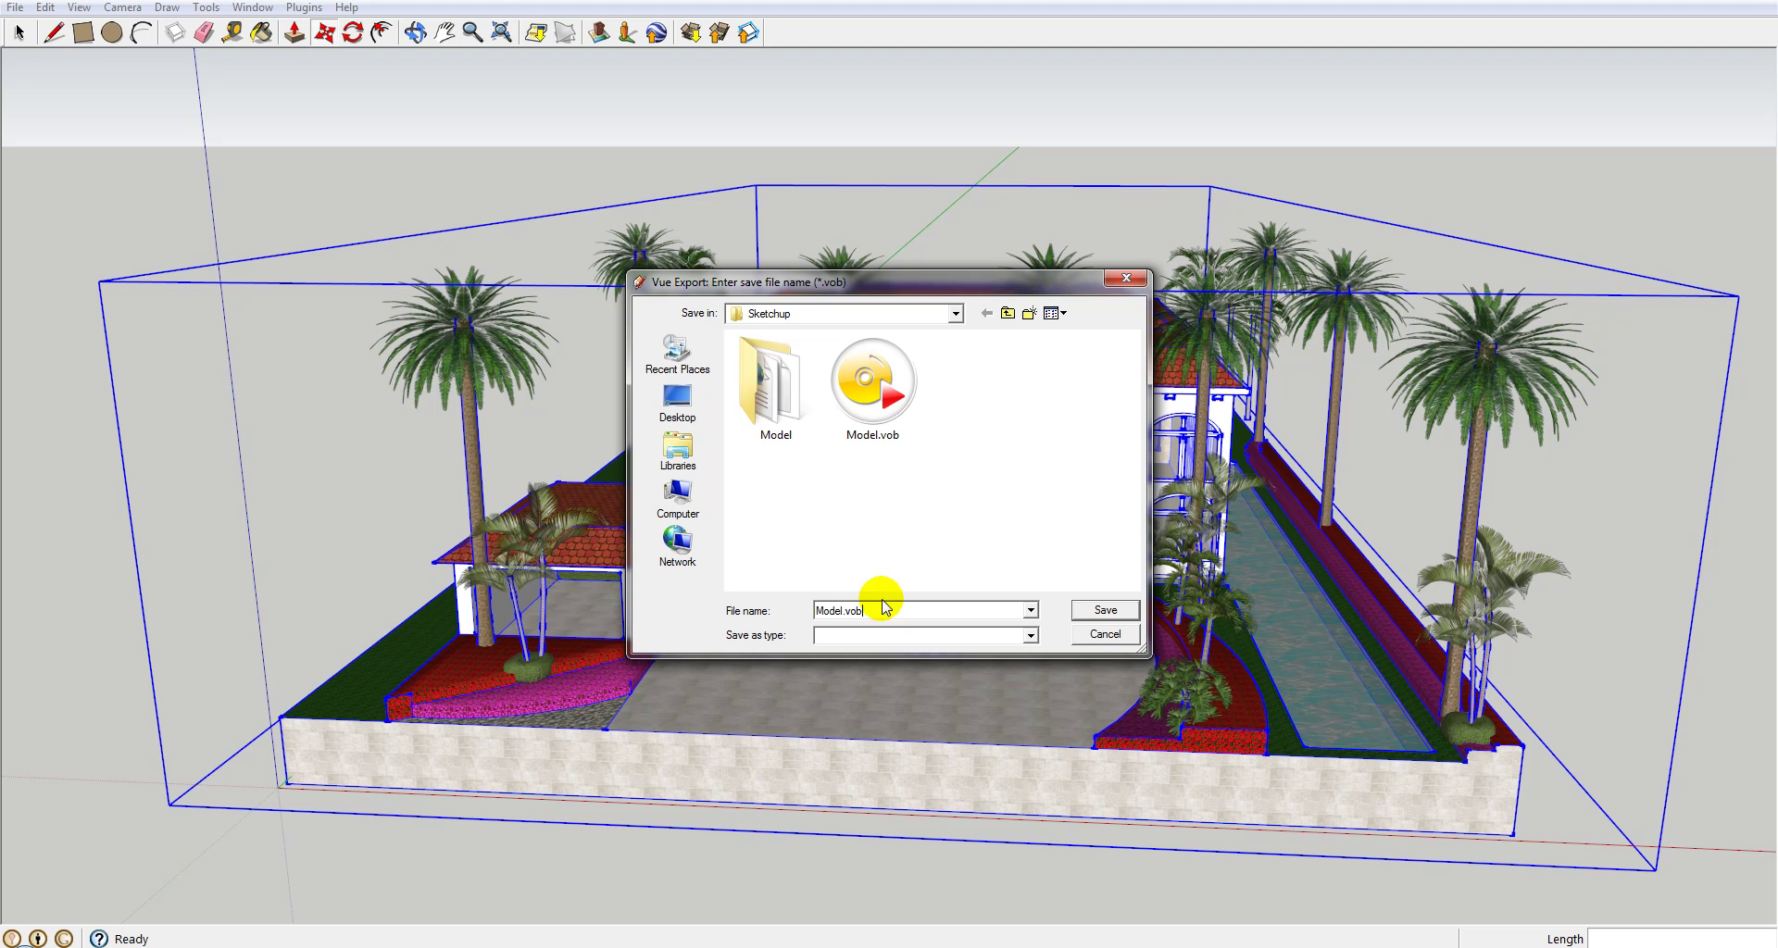
pyautogui.doubleClick(883, 608)
pyautogui.write('House')
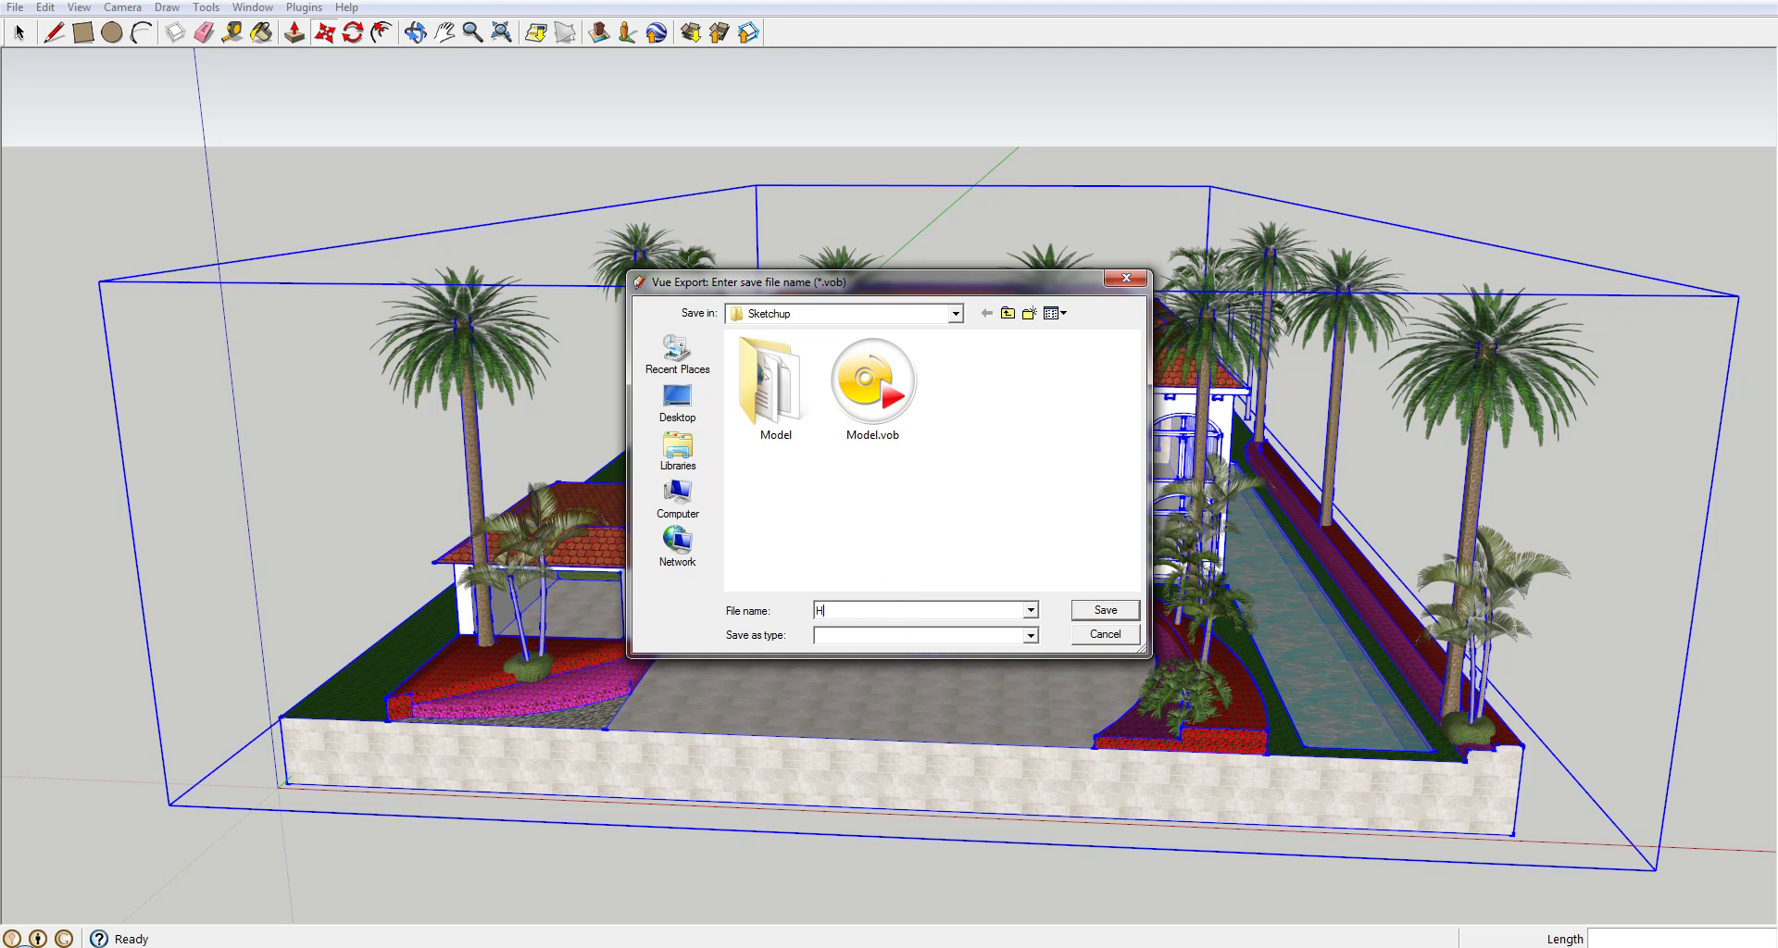
pyautogui.click(1102, 609)
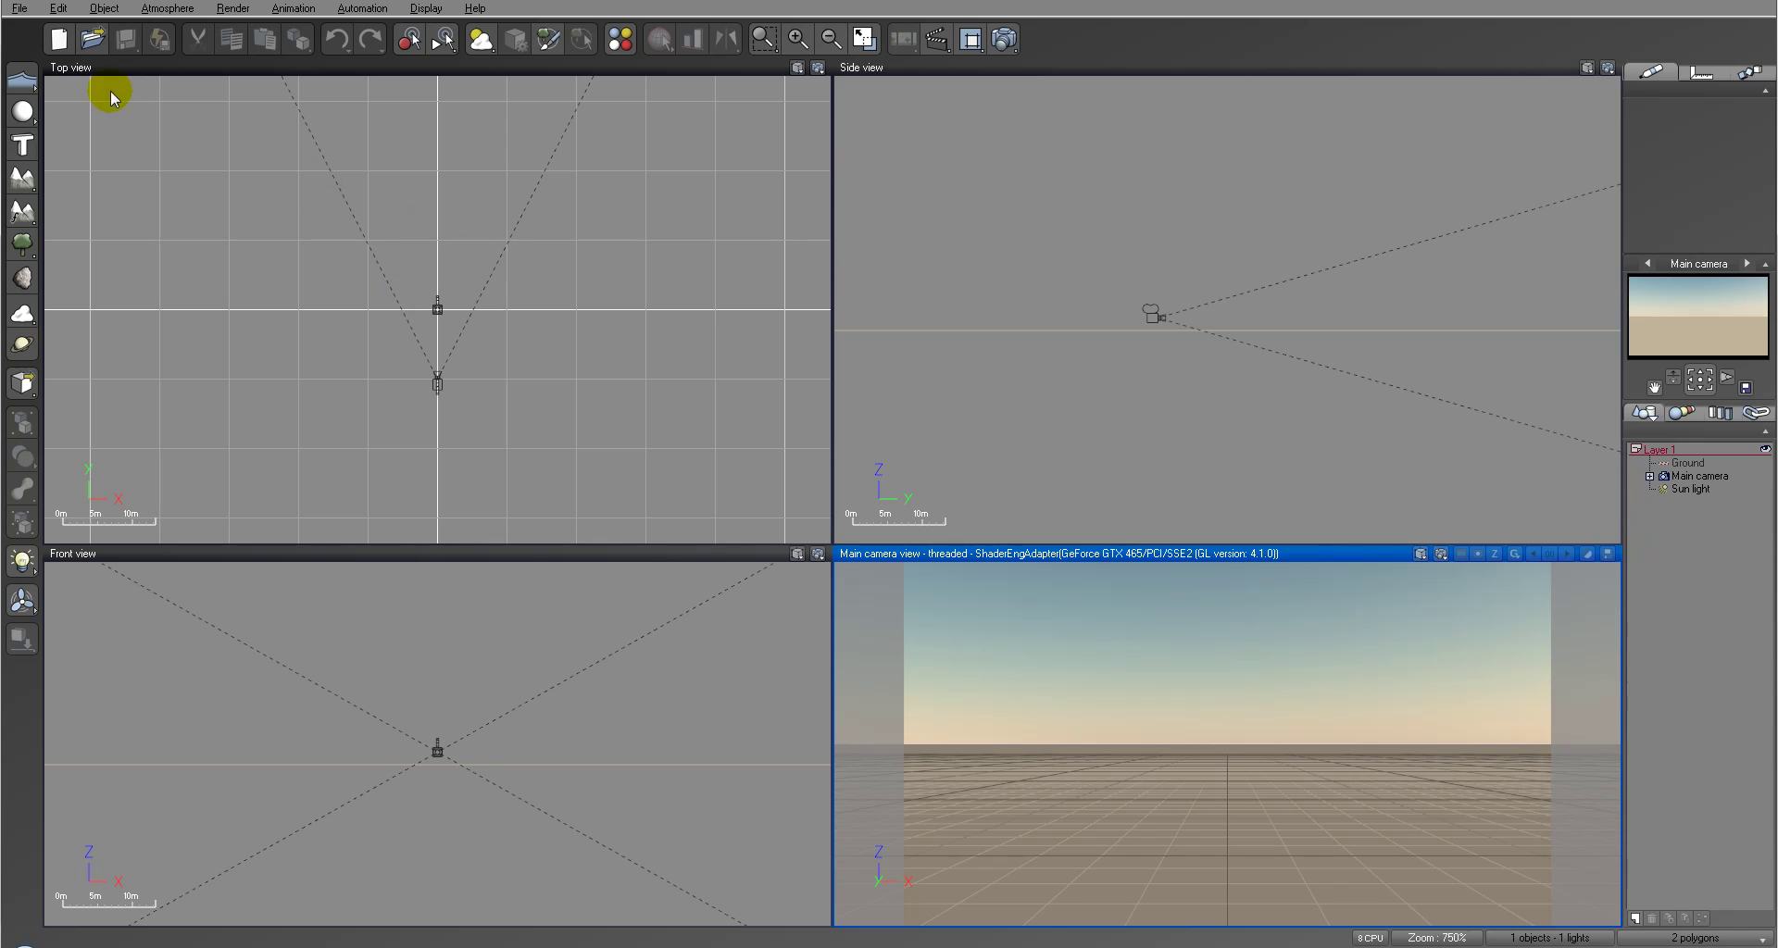
# Load House.vob from the Sketchup folder into the Vue scene
pyautogui.click(18, 9)
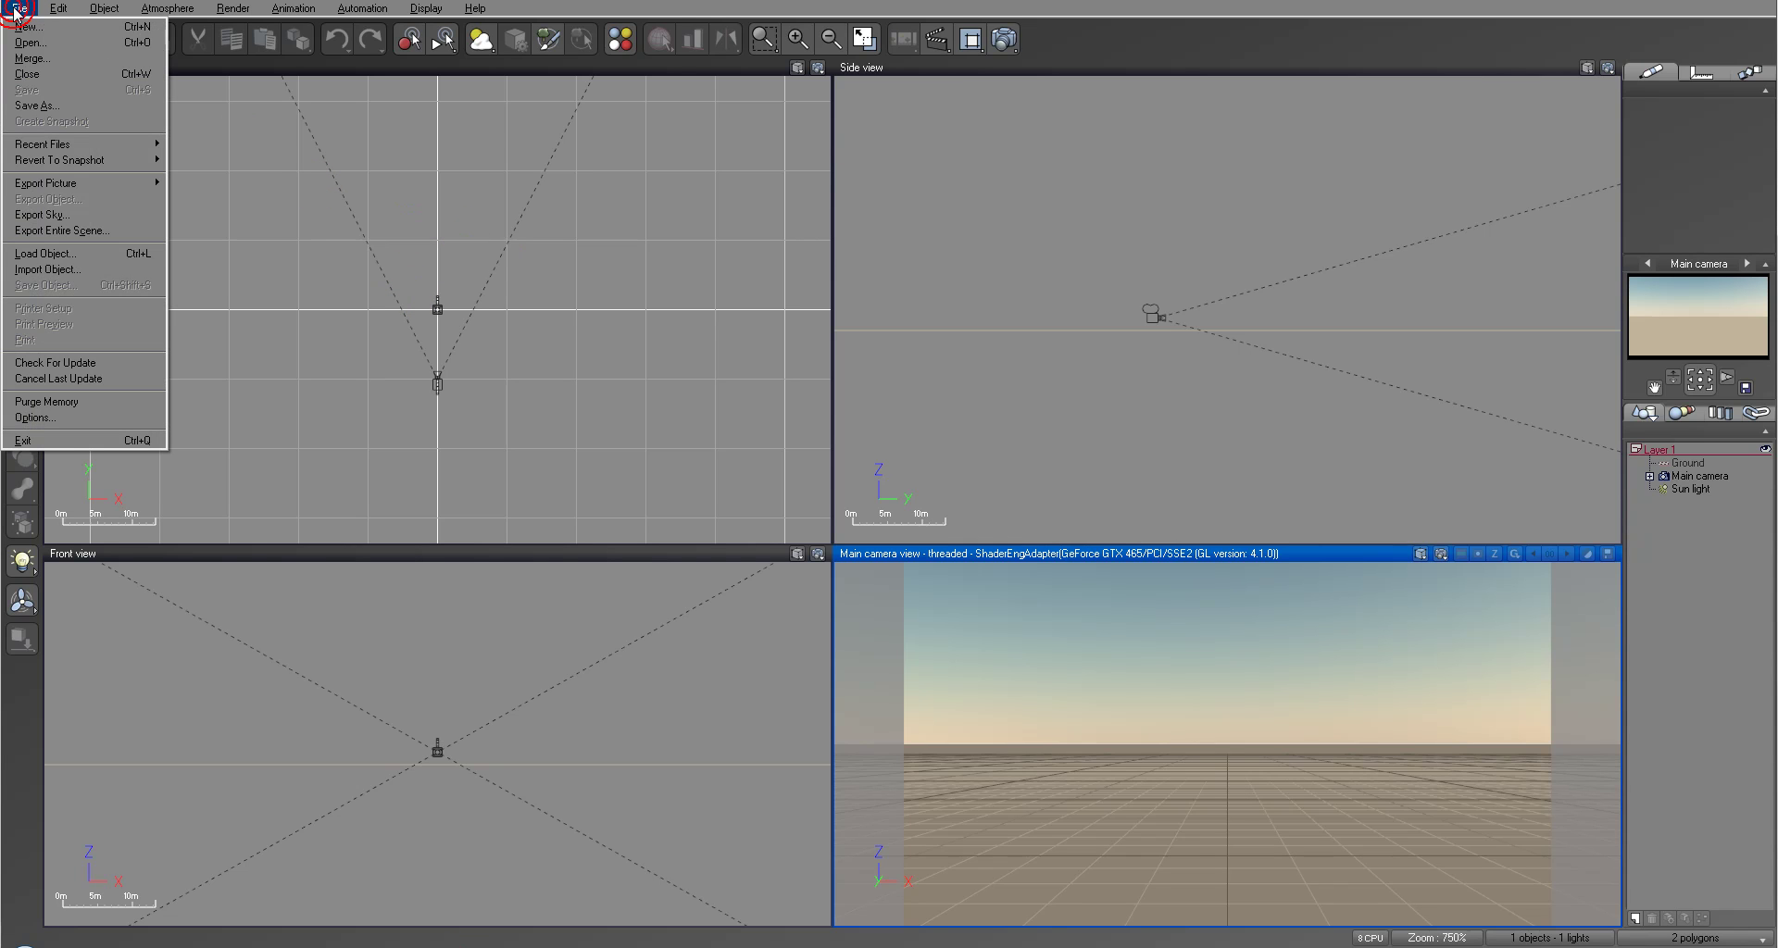
pyautogui.click(67, 256)
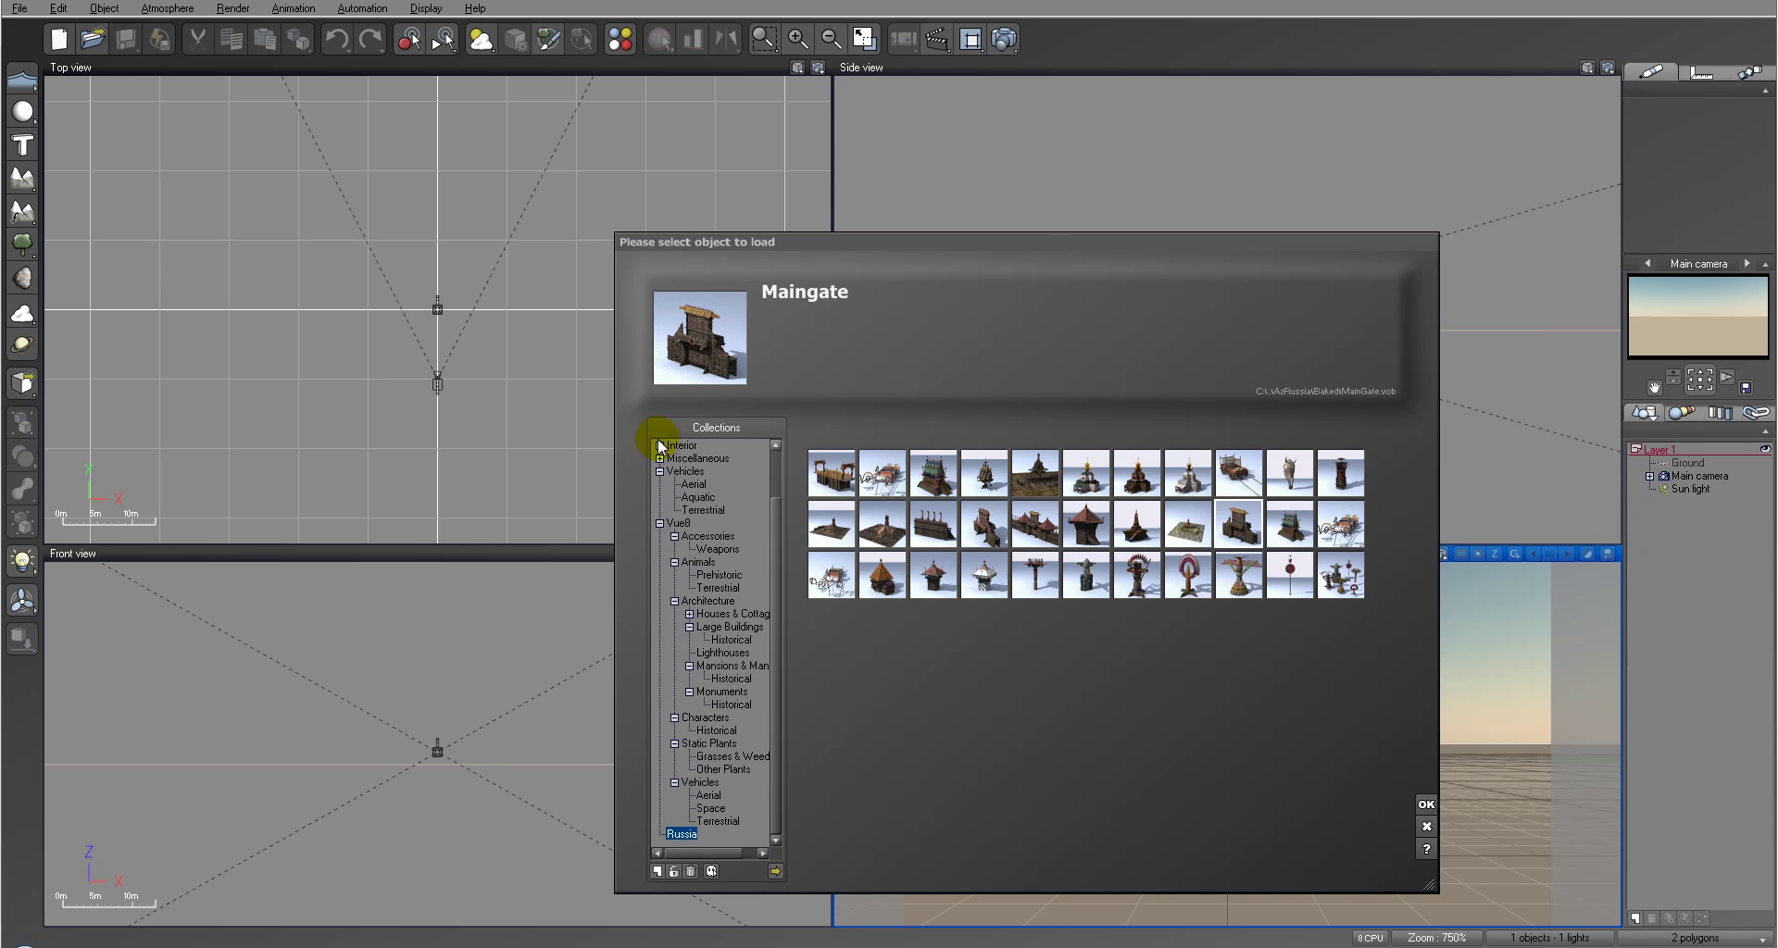
pyautogui.click(776, 871)
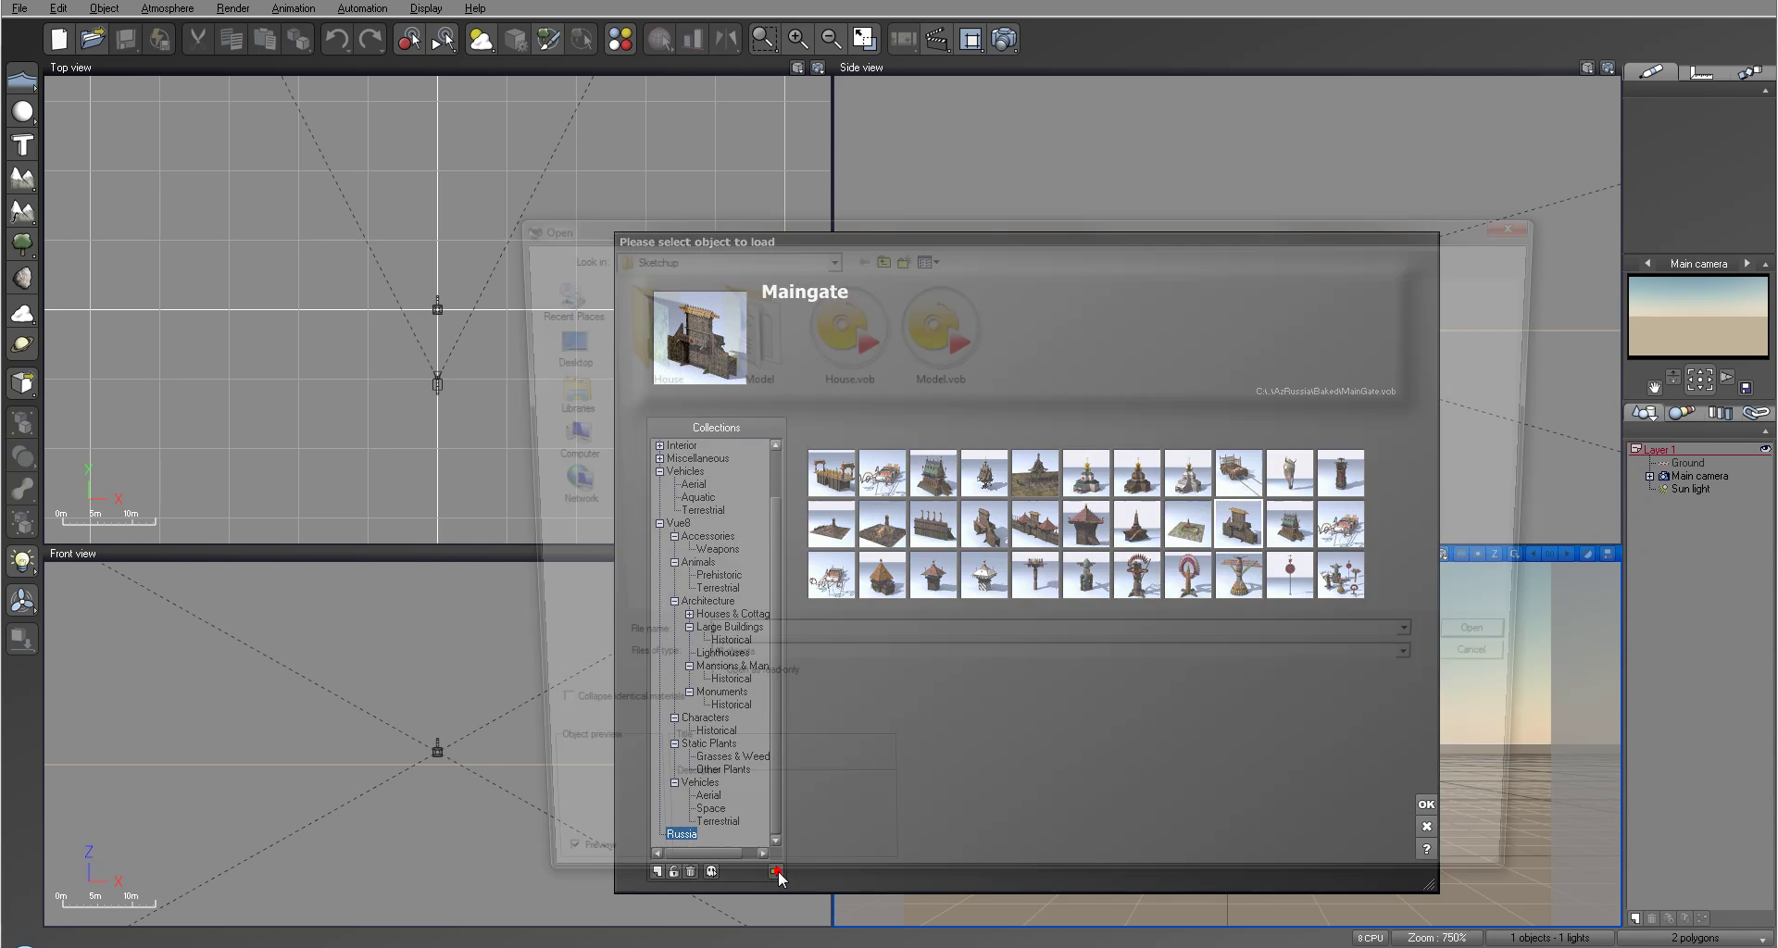
pyautogui.moveTo(845, 207); pyautogui.dragTo(850, 172)
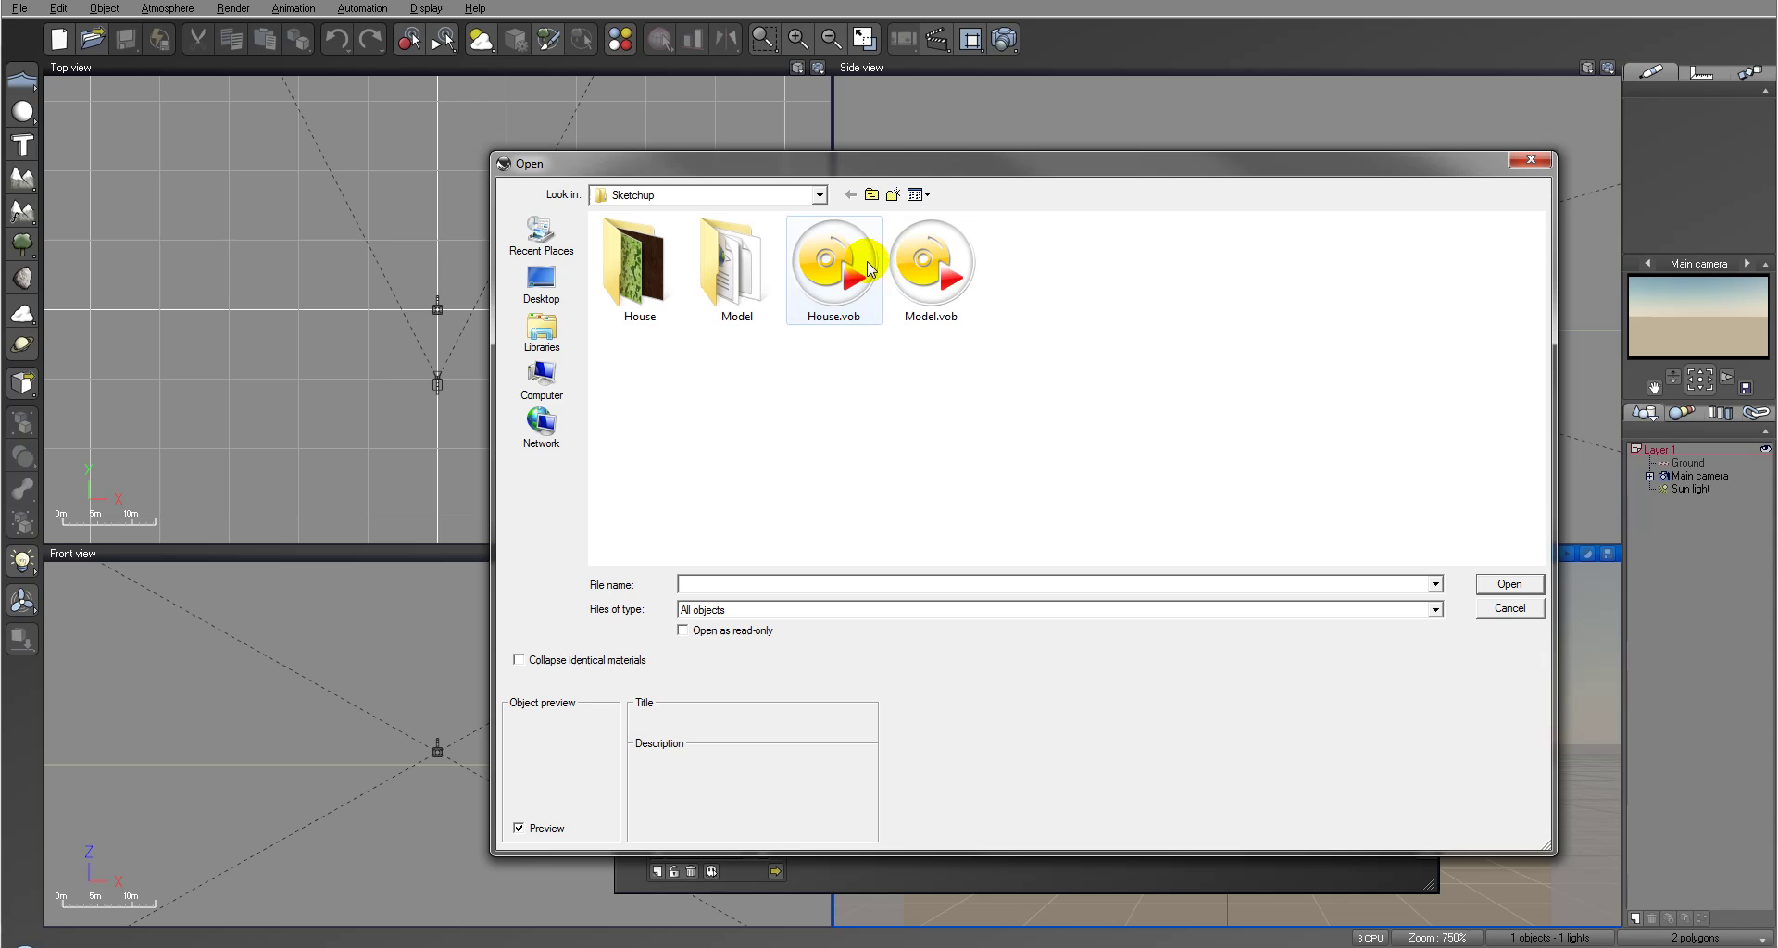
pyautogui.click(836, 264)
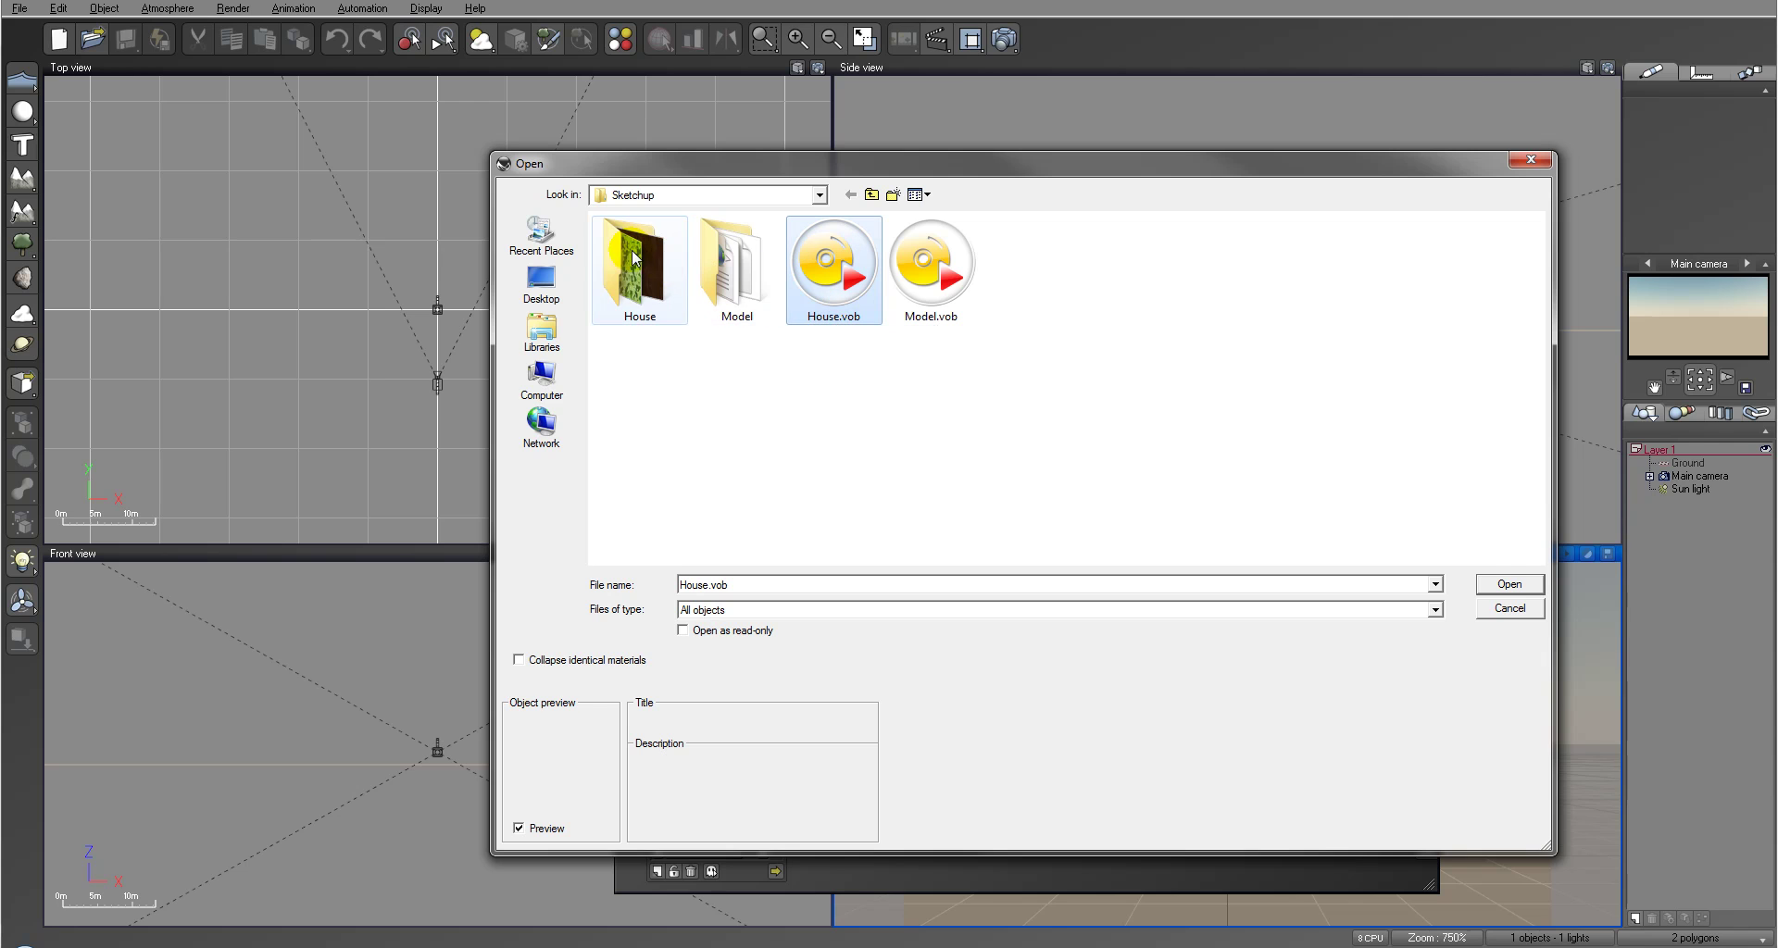
pyautogui.click(662, 254)
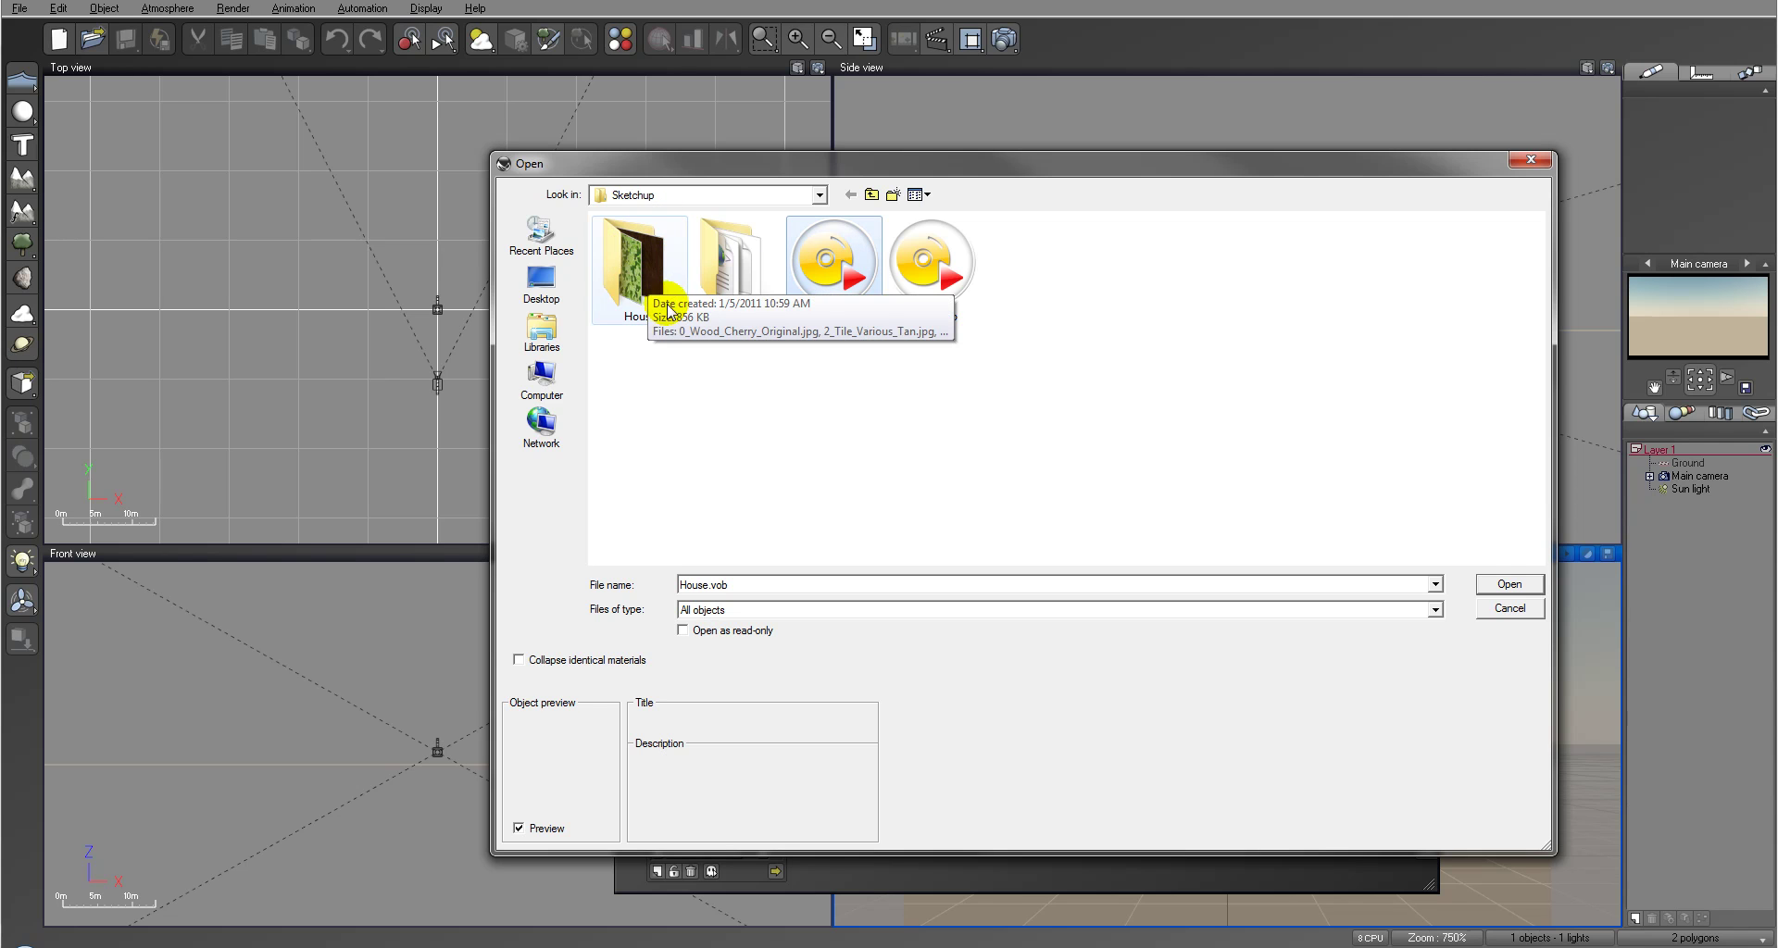
pyautogui.click(1507, 585)
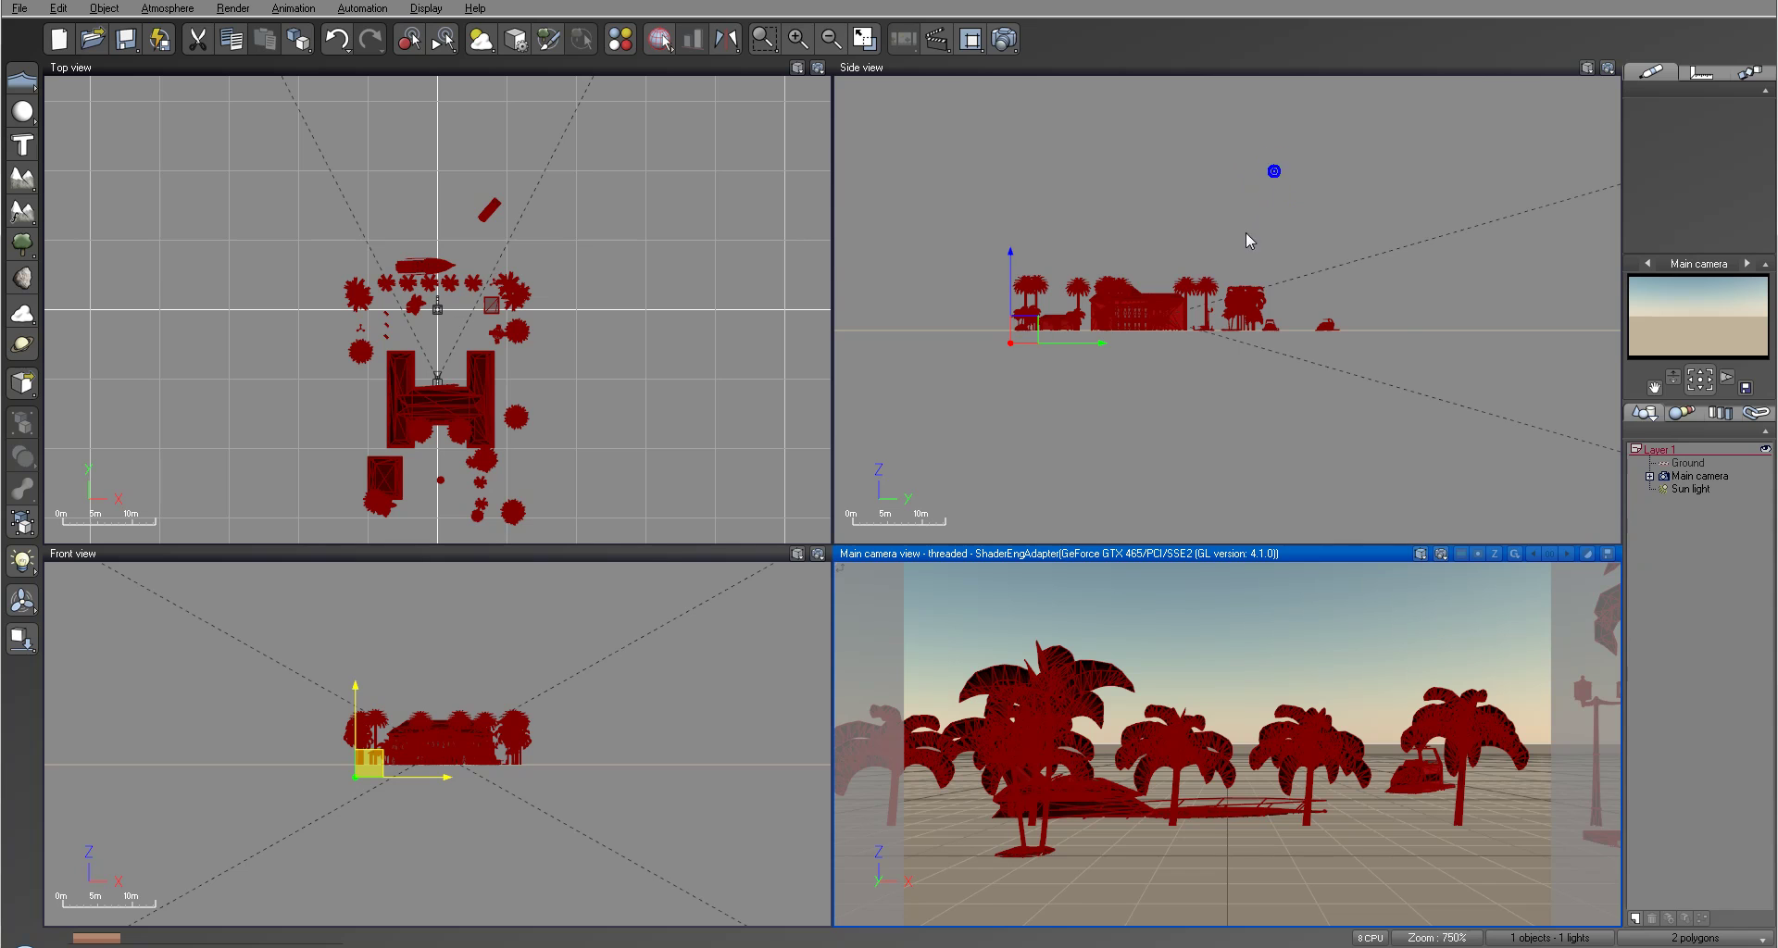
# Pan the Side view to the imported villa, shift it right, and select Model
pyautogui.moveTo(1243, 243); pyautogui.dragTo(982, 428, button='right')
pyautogui.click(981, 428)
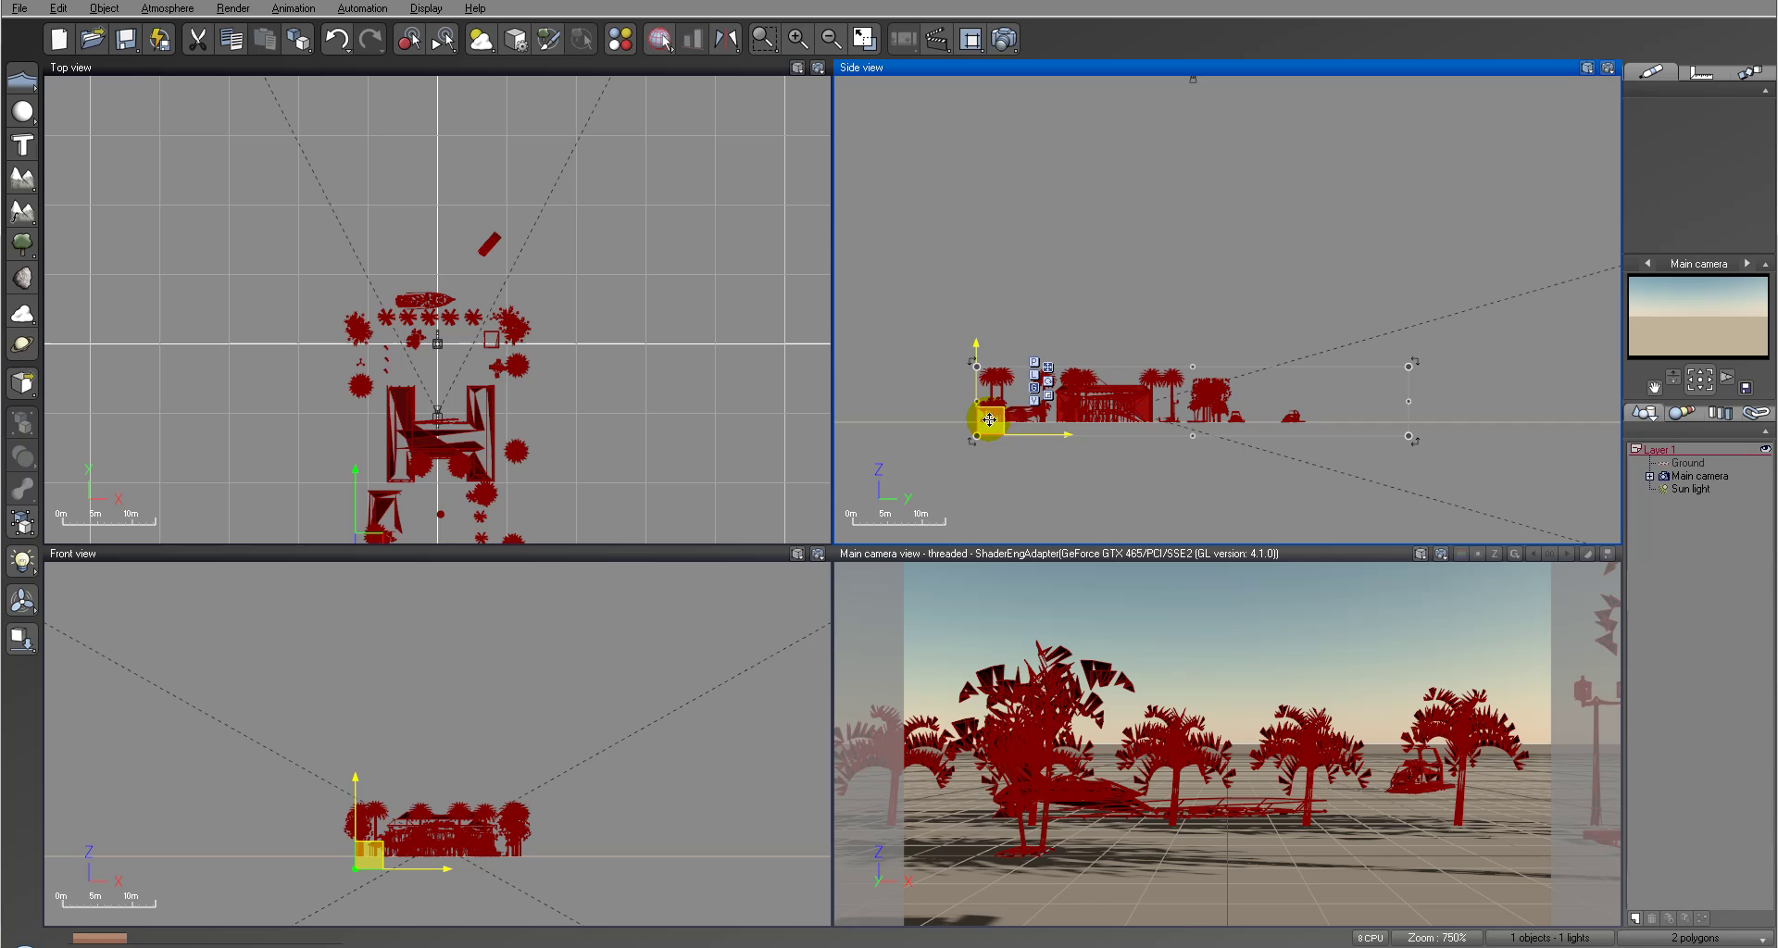
pyautogui.click(1258, 349)
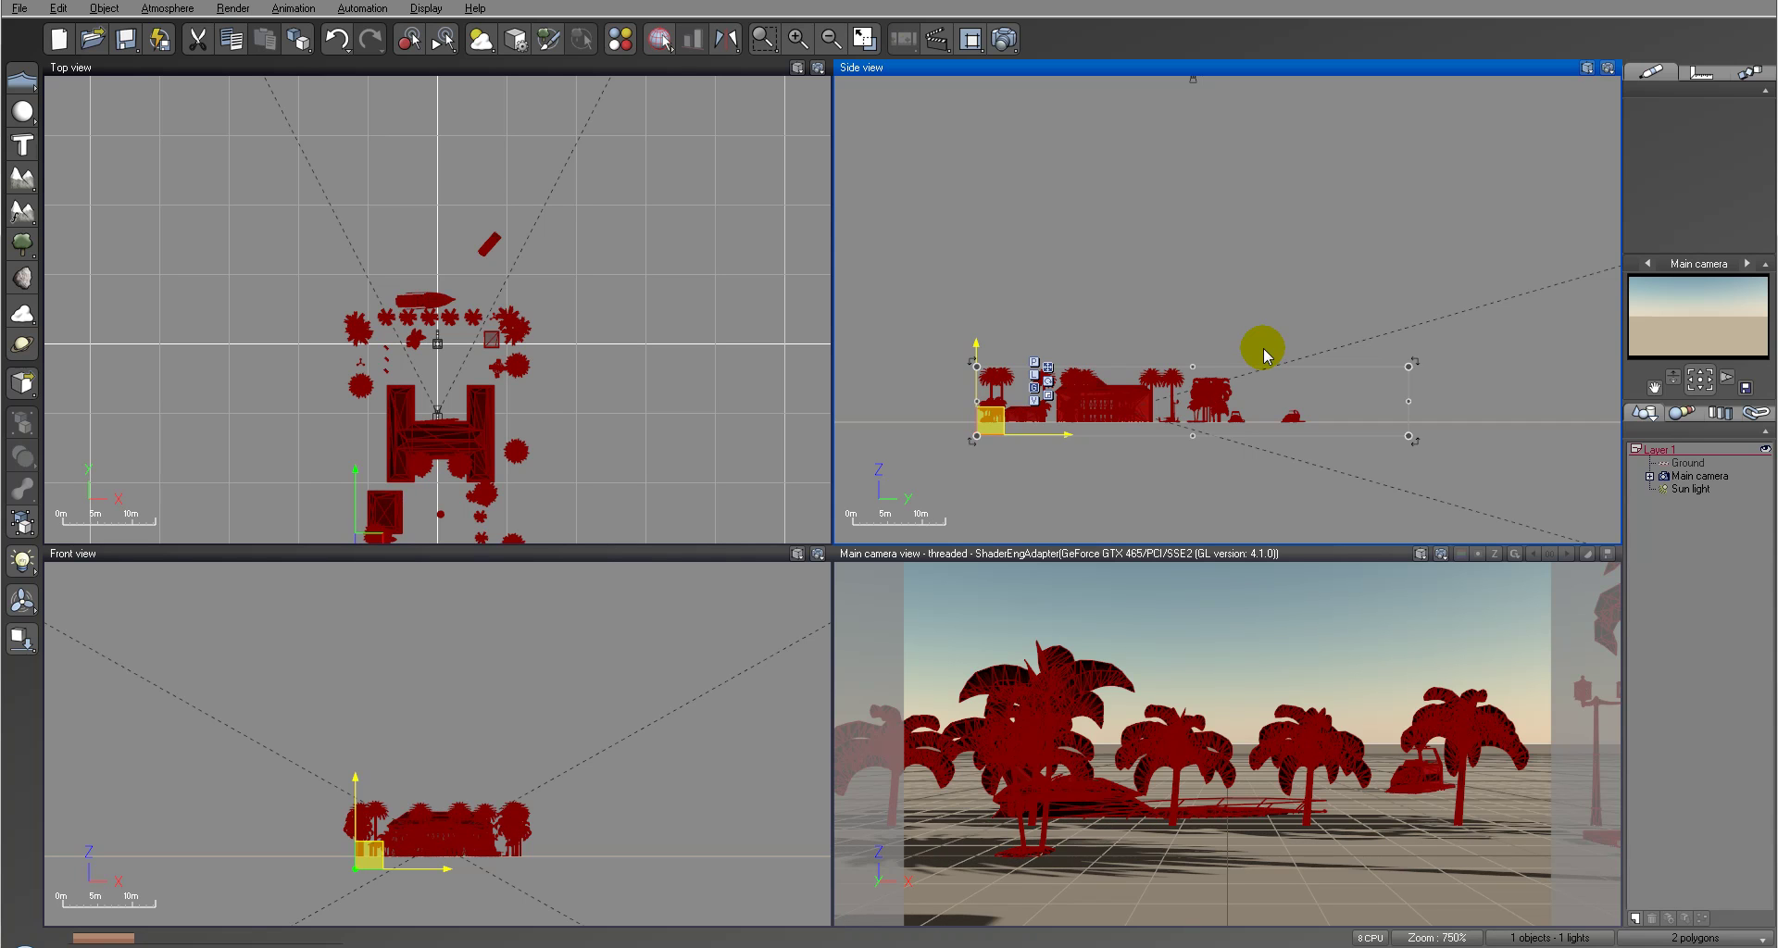
pyautogui.moveTo(1265, 355); pyautogui.dragTo(1231, 386)
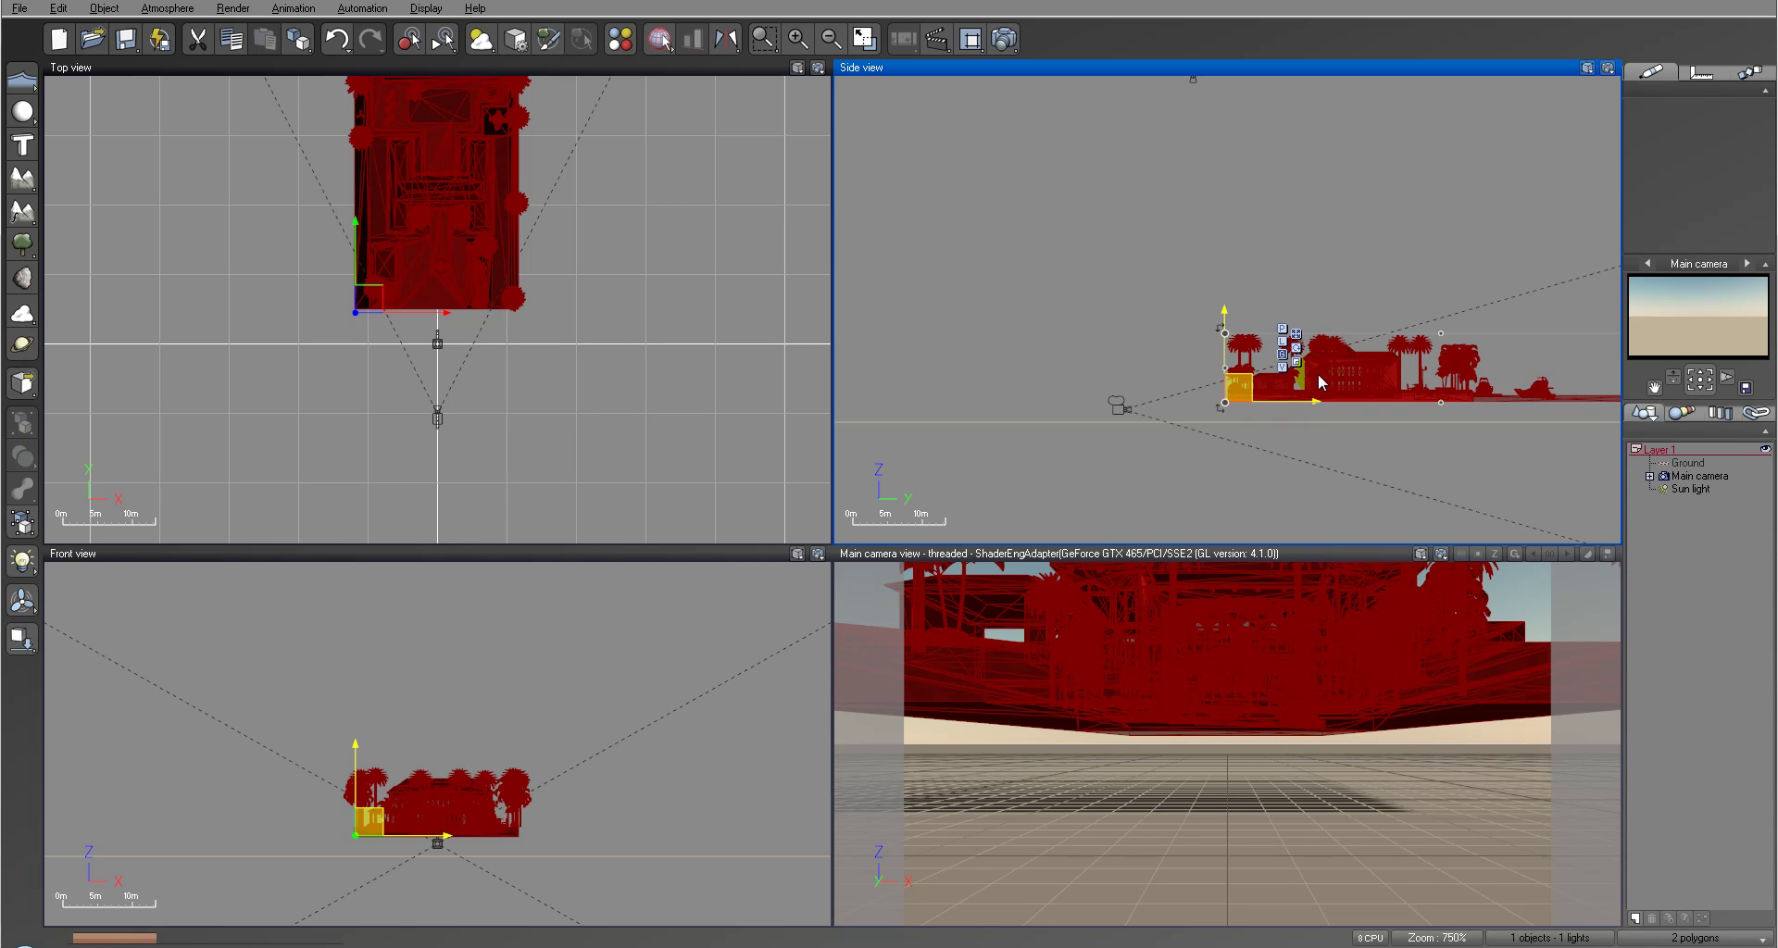
pyautogui.click(428, 589)
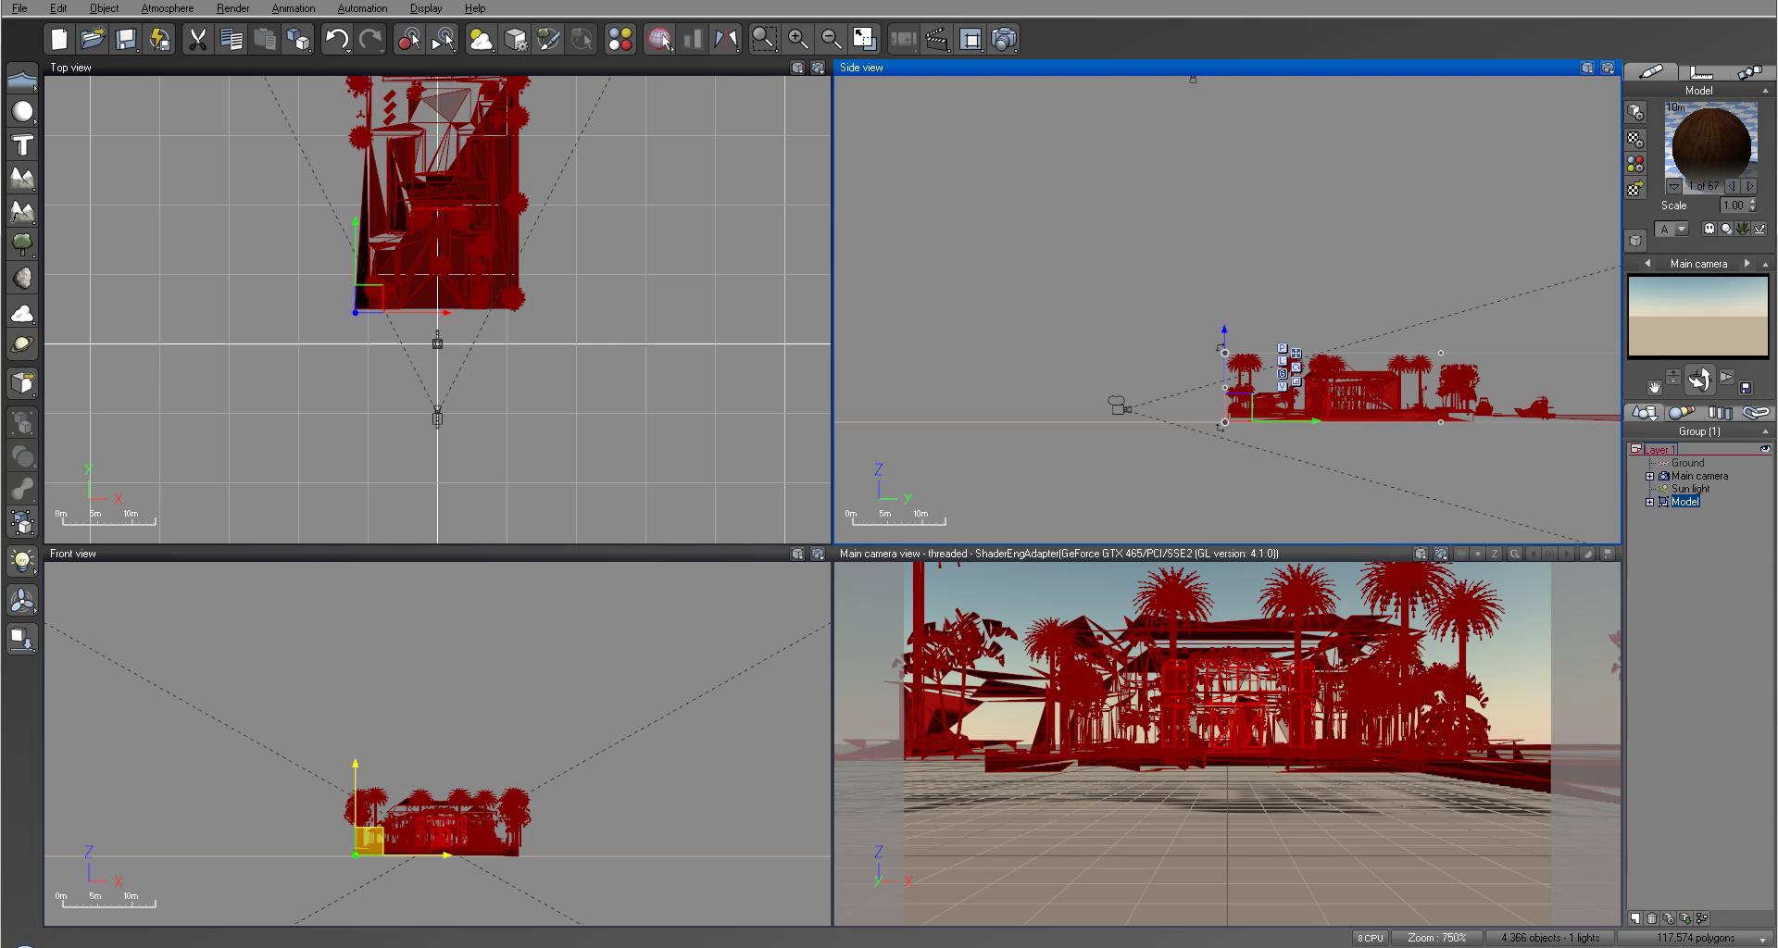
# Expand the Model and House groups in the World Browser, then collapse House
pyautogui.click(1649, 501)
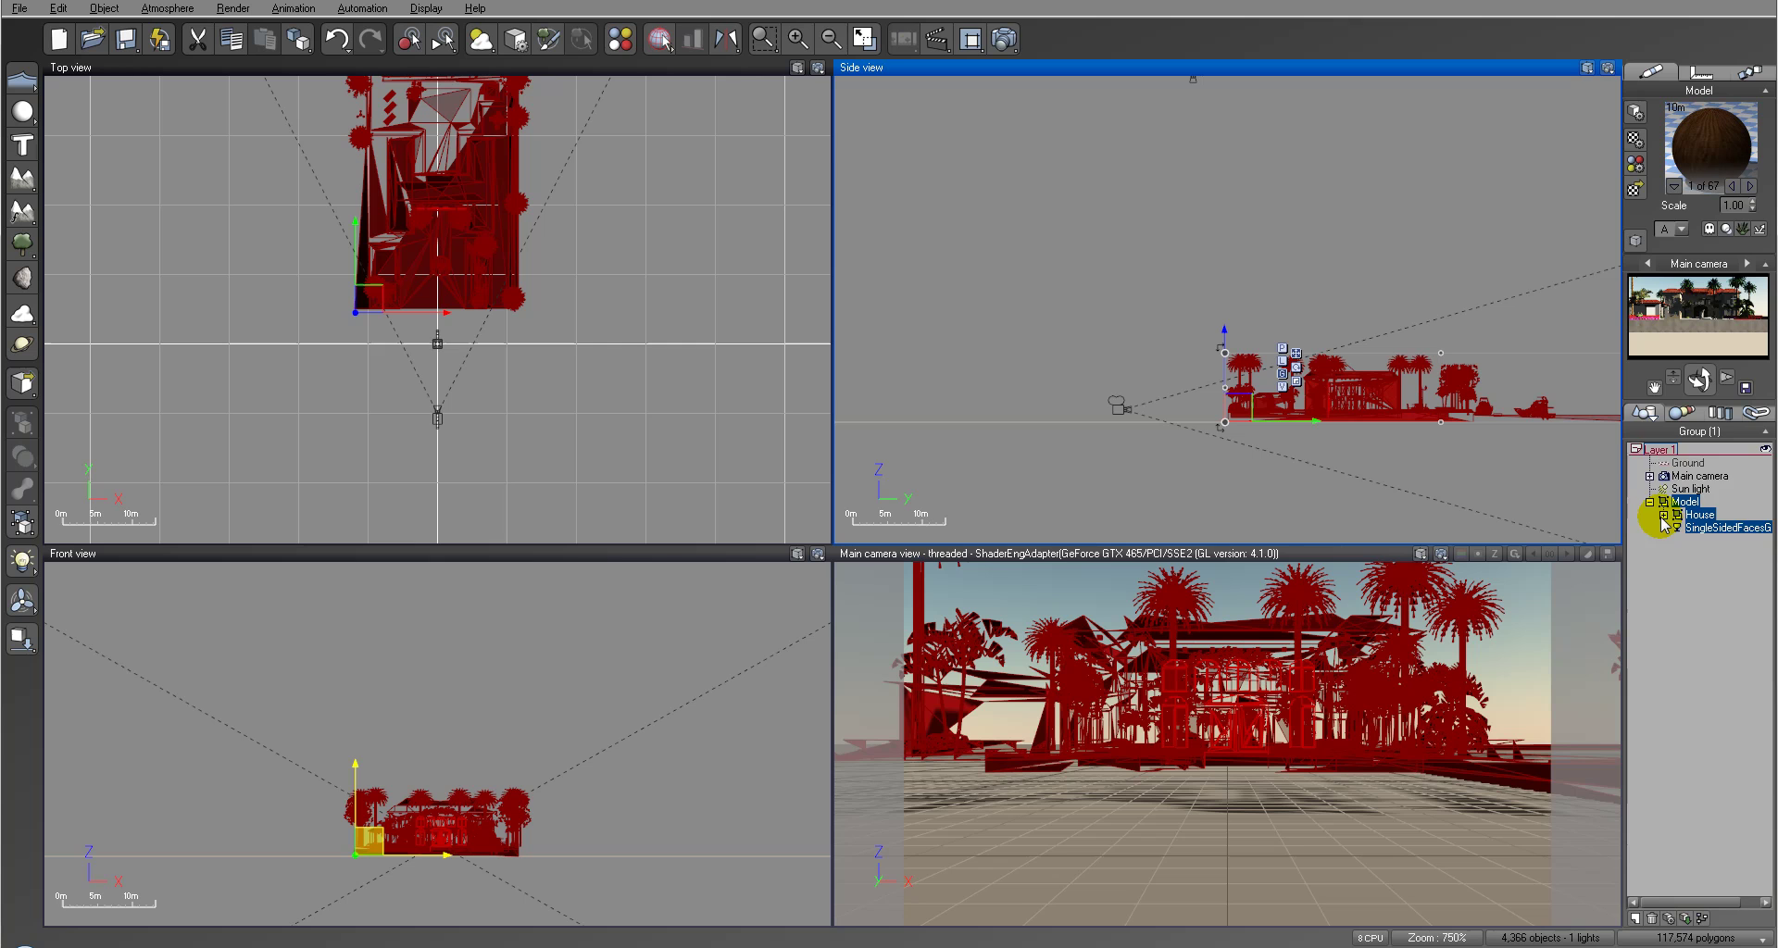
pyautogui.click(1663, 515)
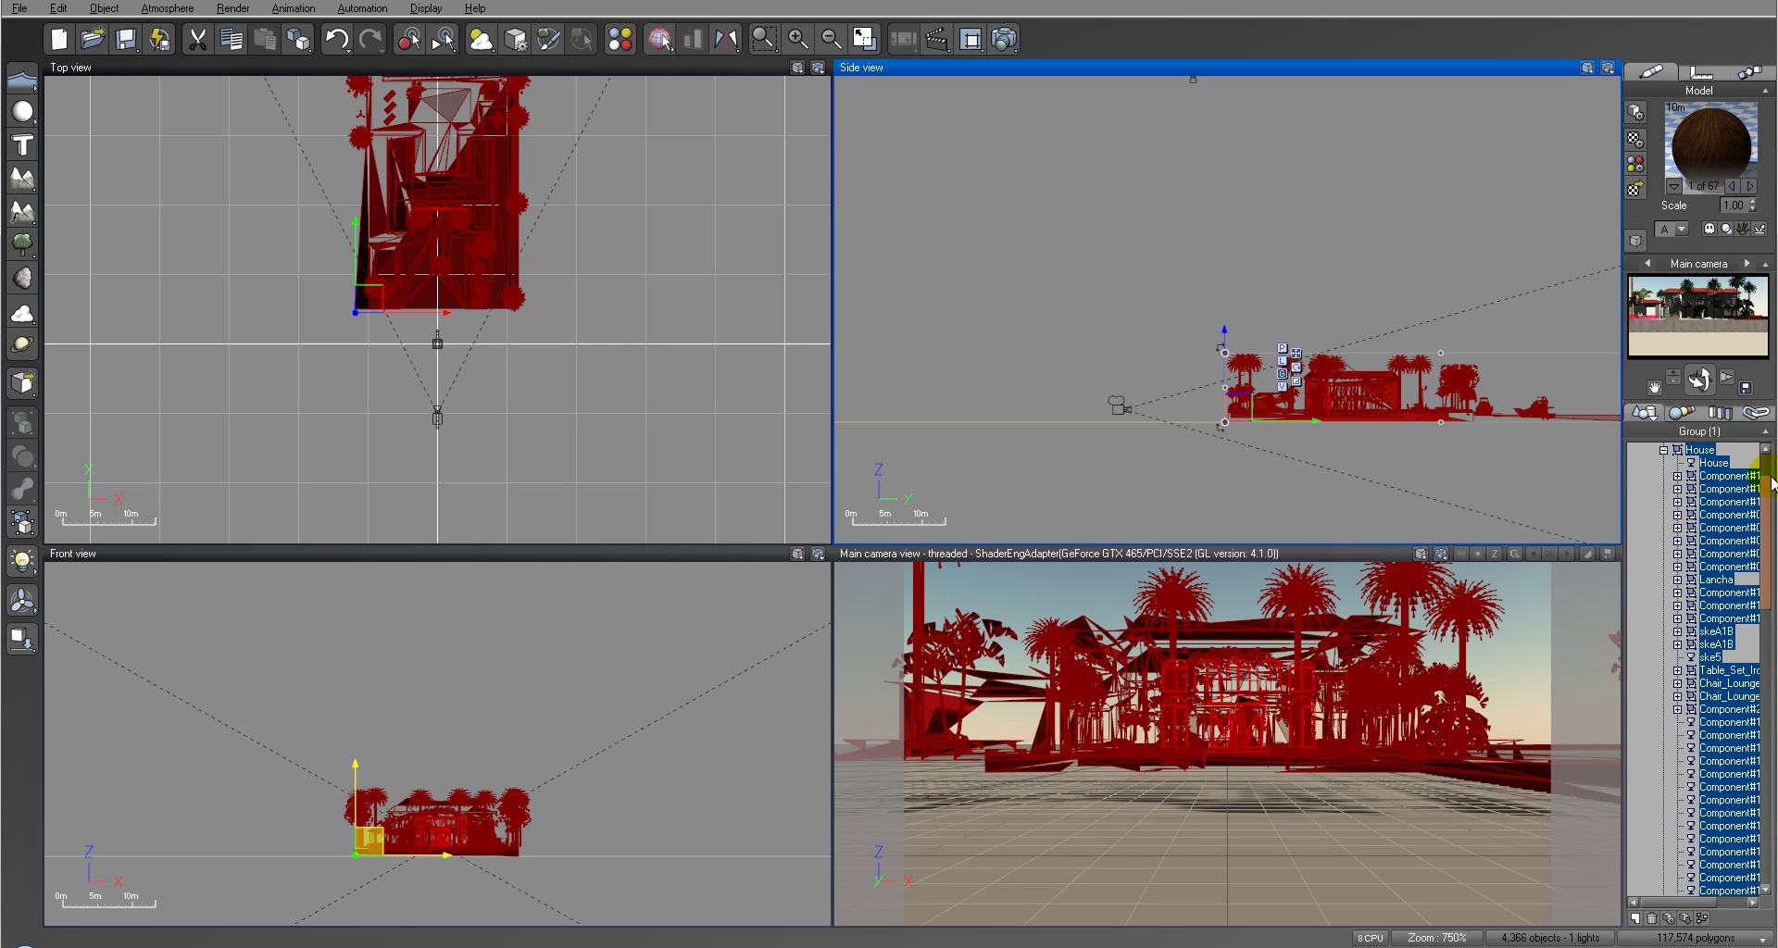
pyautogui.moveTo(1770, 483); pyautogui.dragTo(1765, 658)
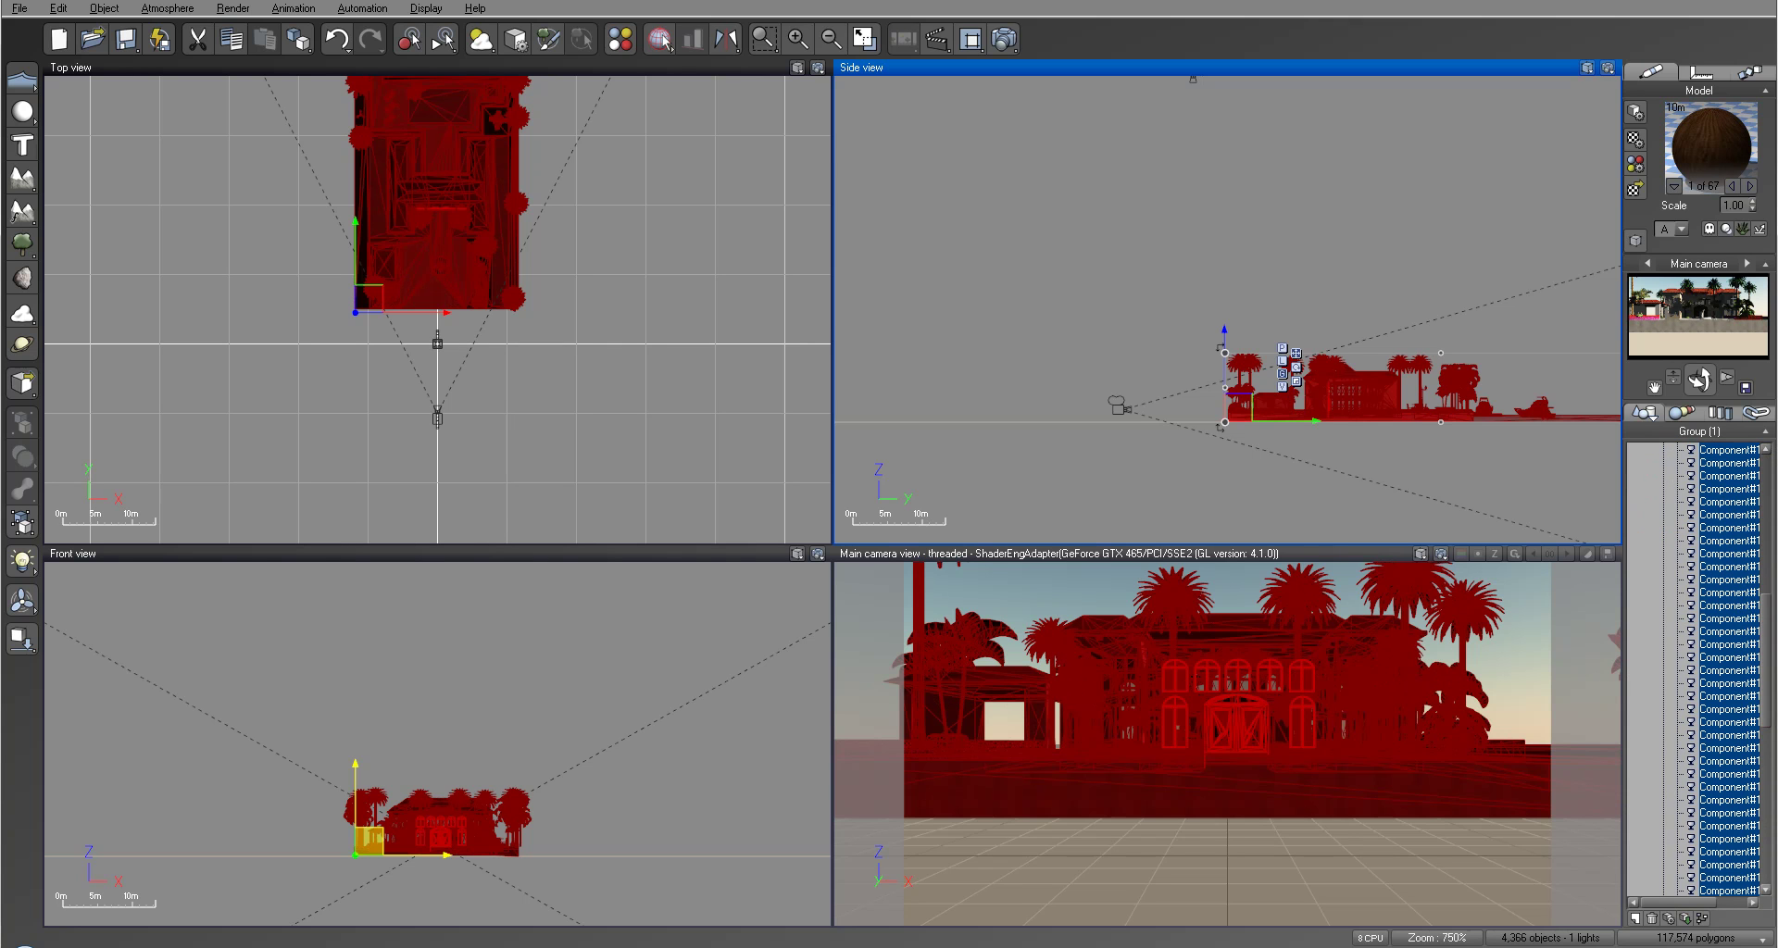
pyautogui.scroll(10, 1675, 480)
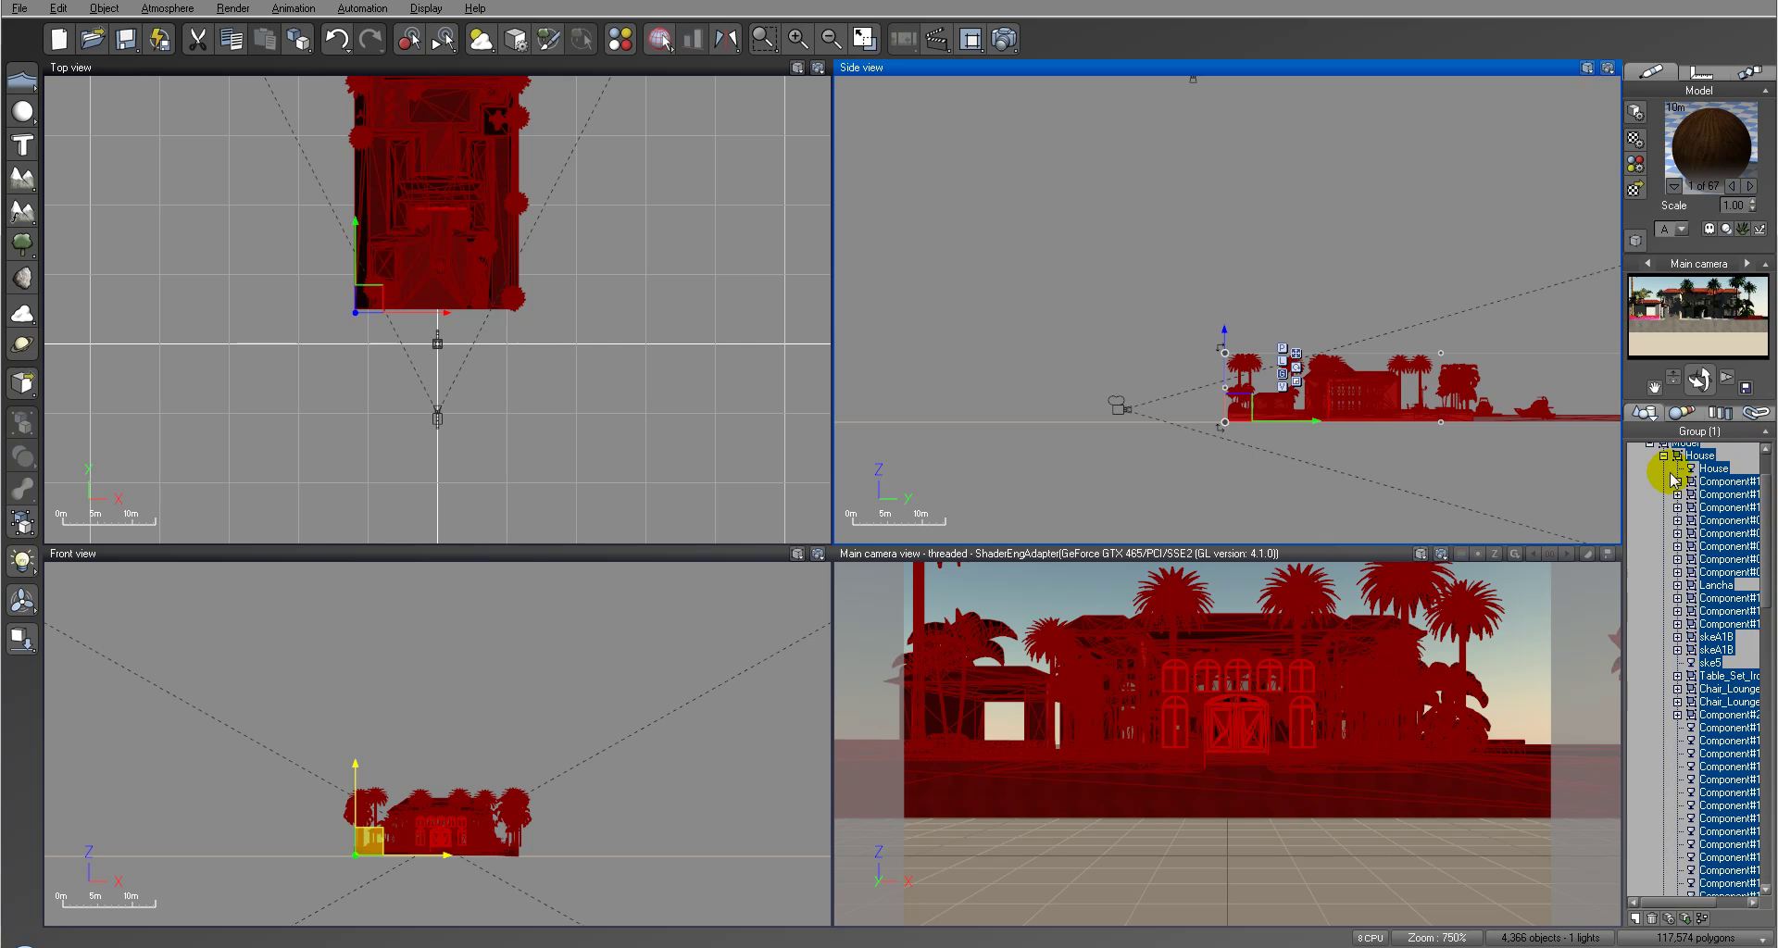
pyautogui.click(1663, 455)
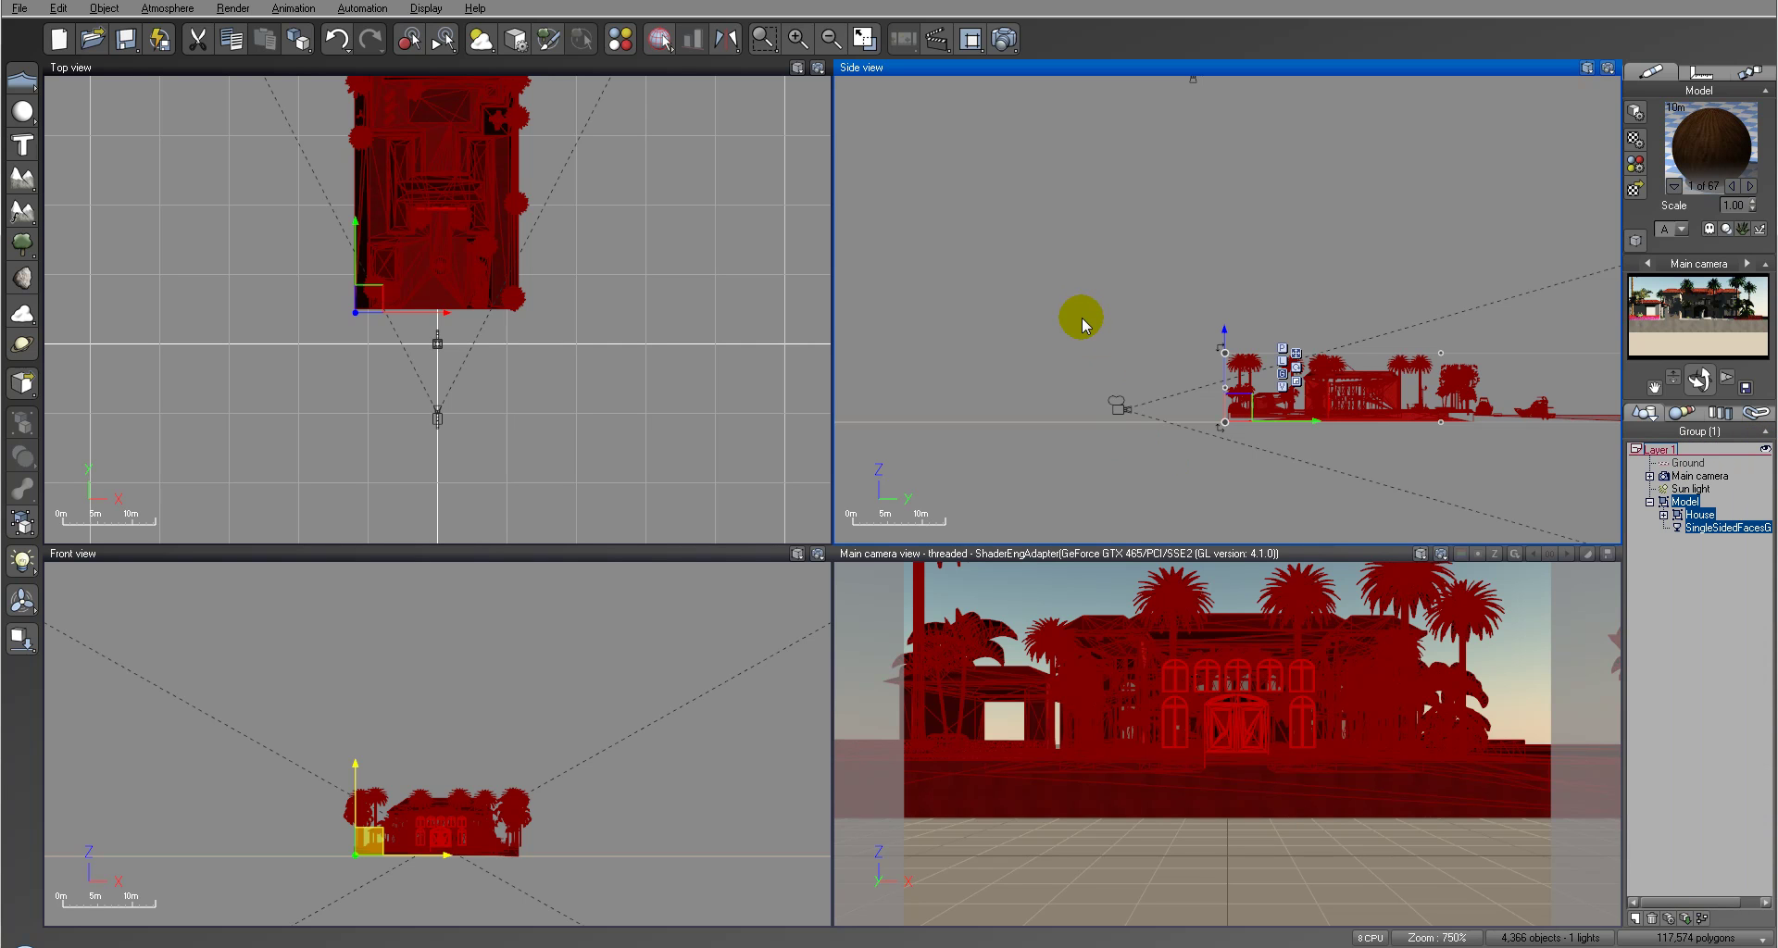
# Drag the main camera up to about 8.2 m, then select the villa in Top view
pyautogui.click(1122, 407)
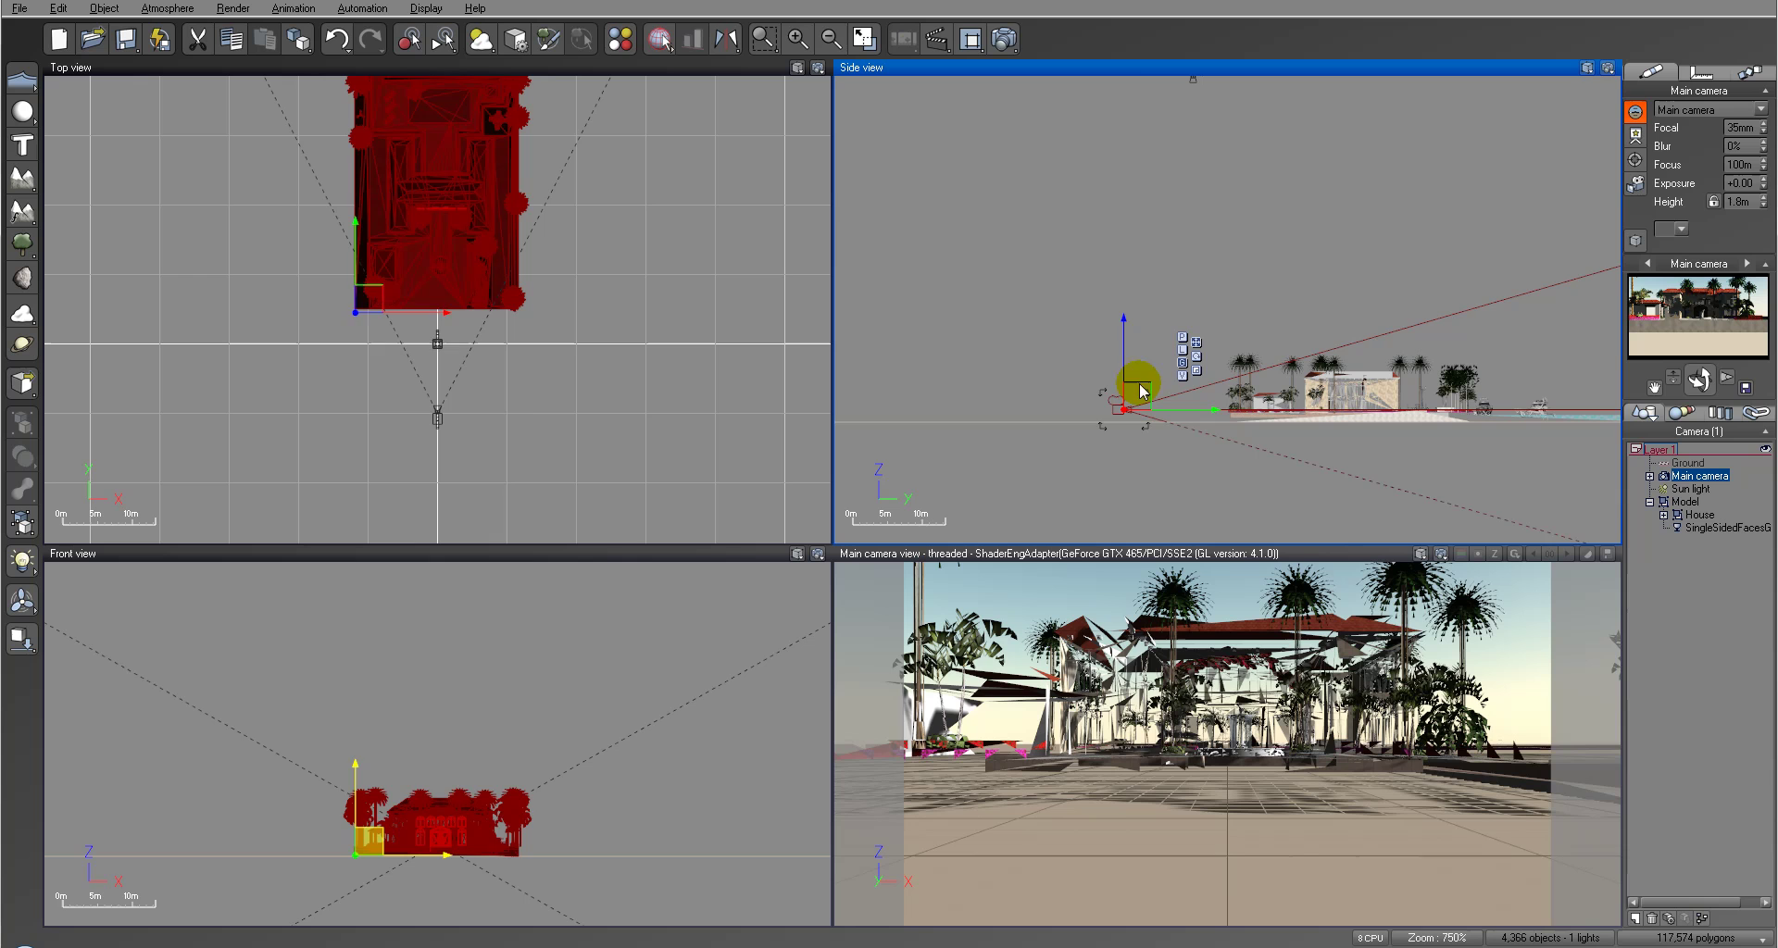
pyautogui.moveTo(1141, 390); pyautogui.dragTo(1107, 350)
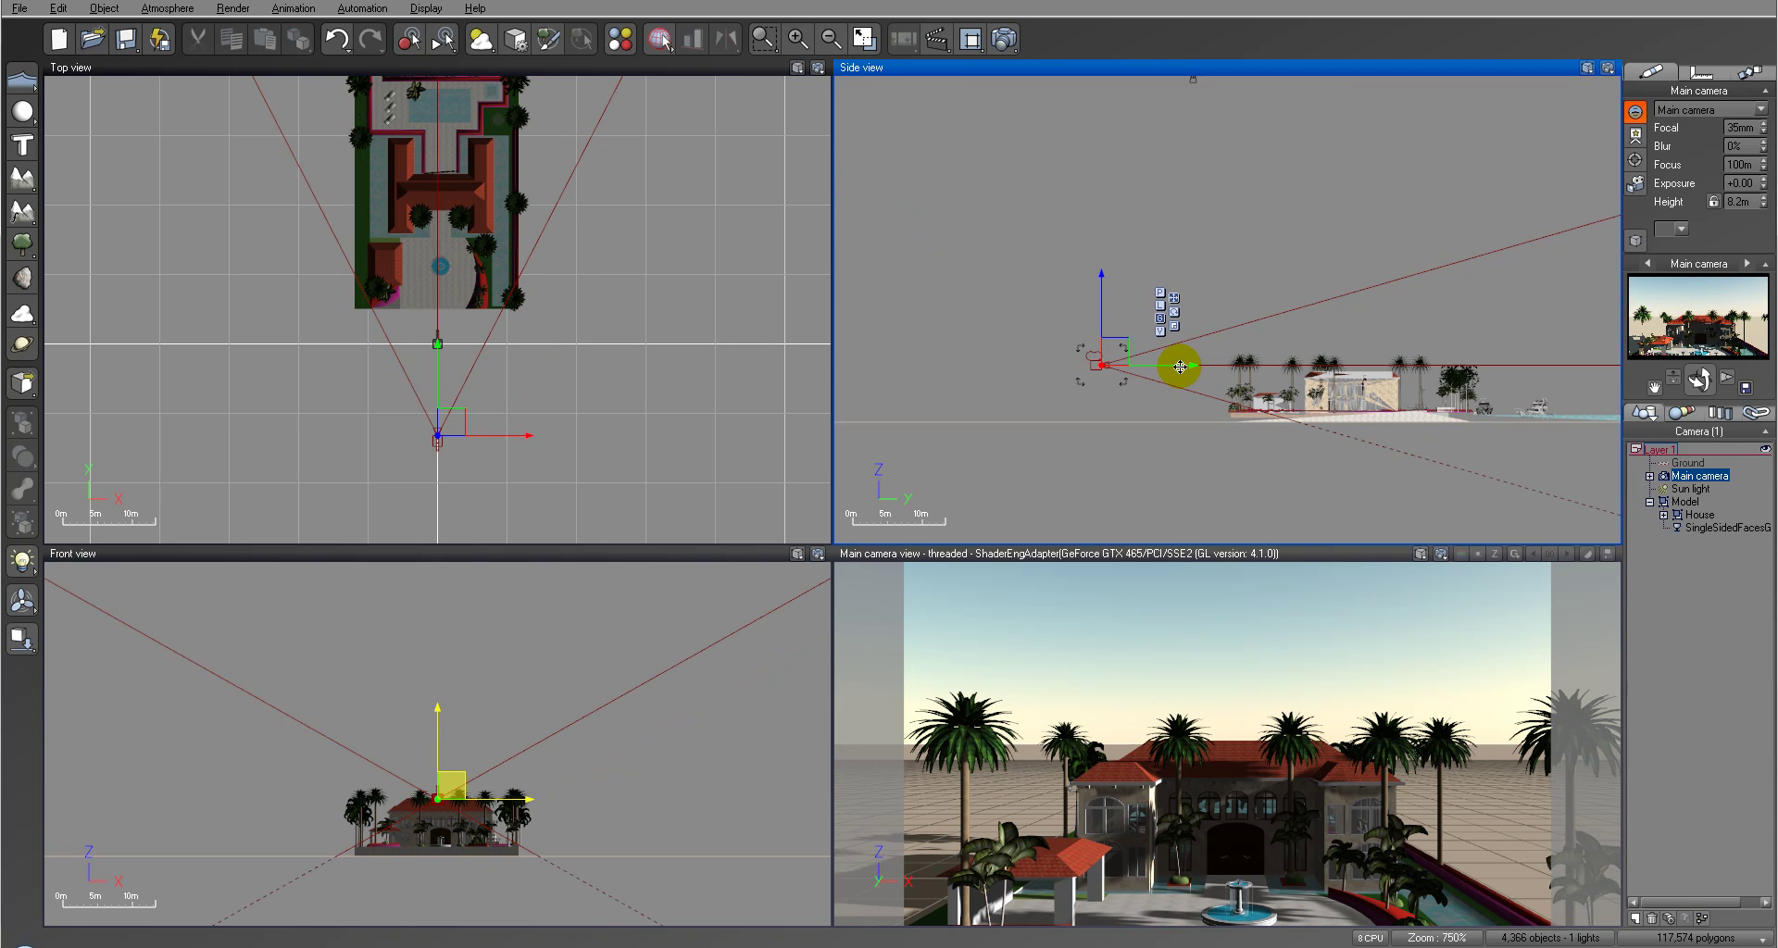
pyautogui.click(460, 273)
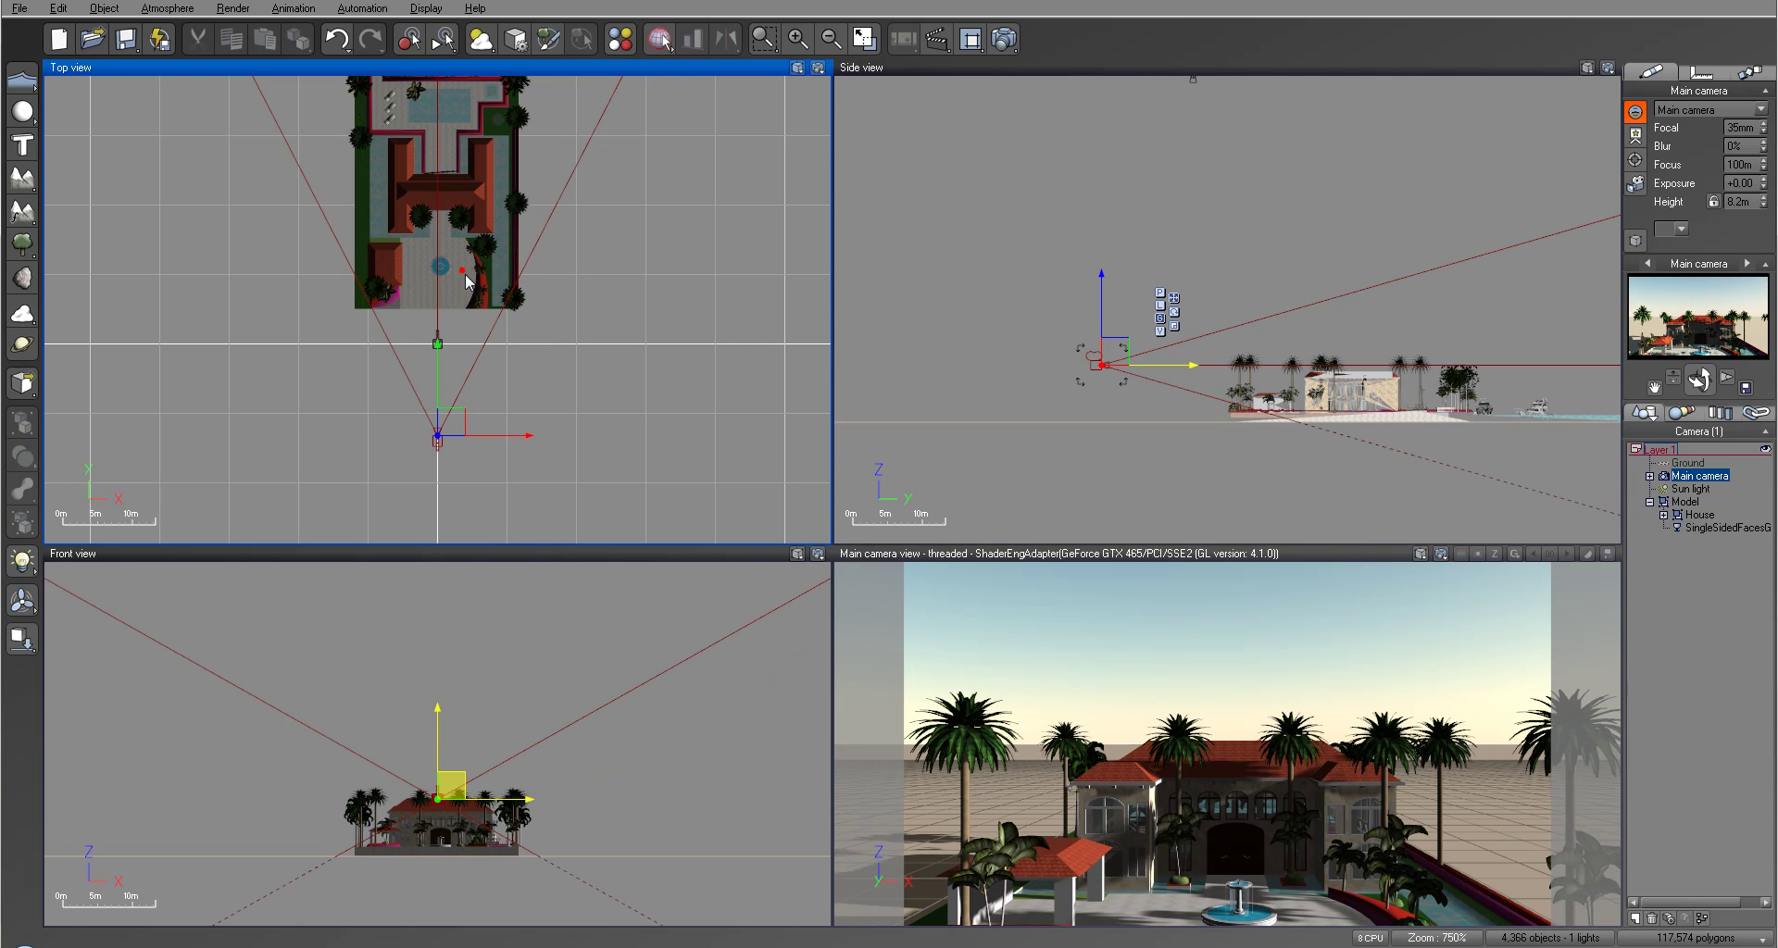
pyautogui.click(517, 301)
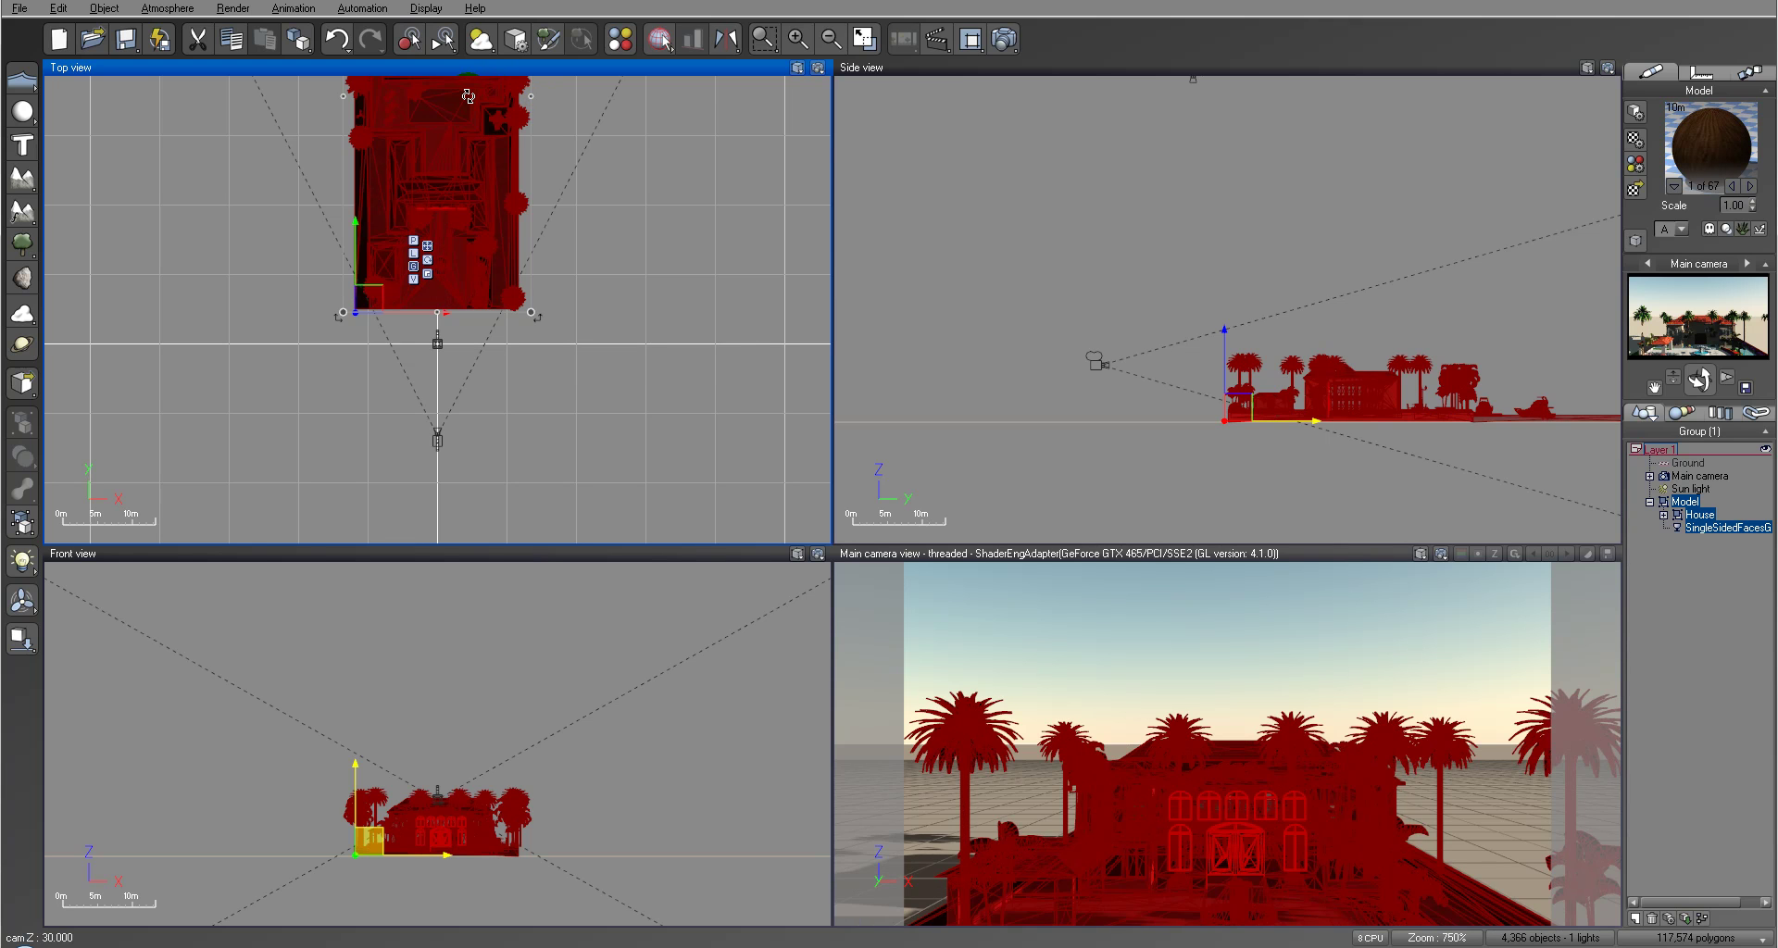
# Rotate the villa about 45° in Top view and drag it right and up
pyautogui.moveTo(456, 94); pyautogui.dragTo(617, 104)
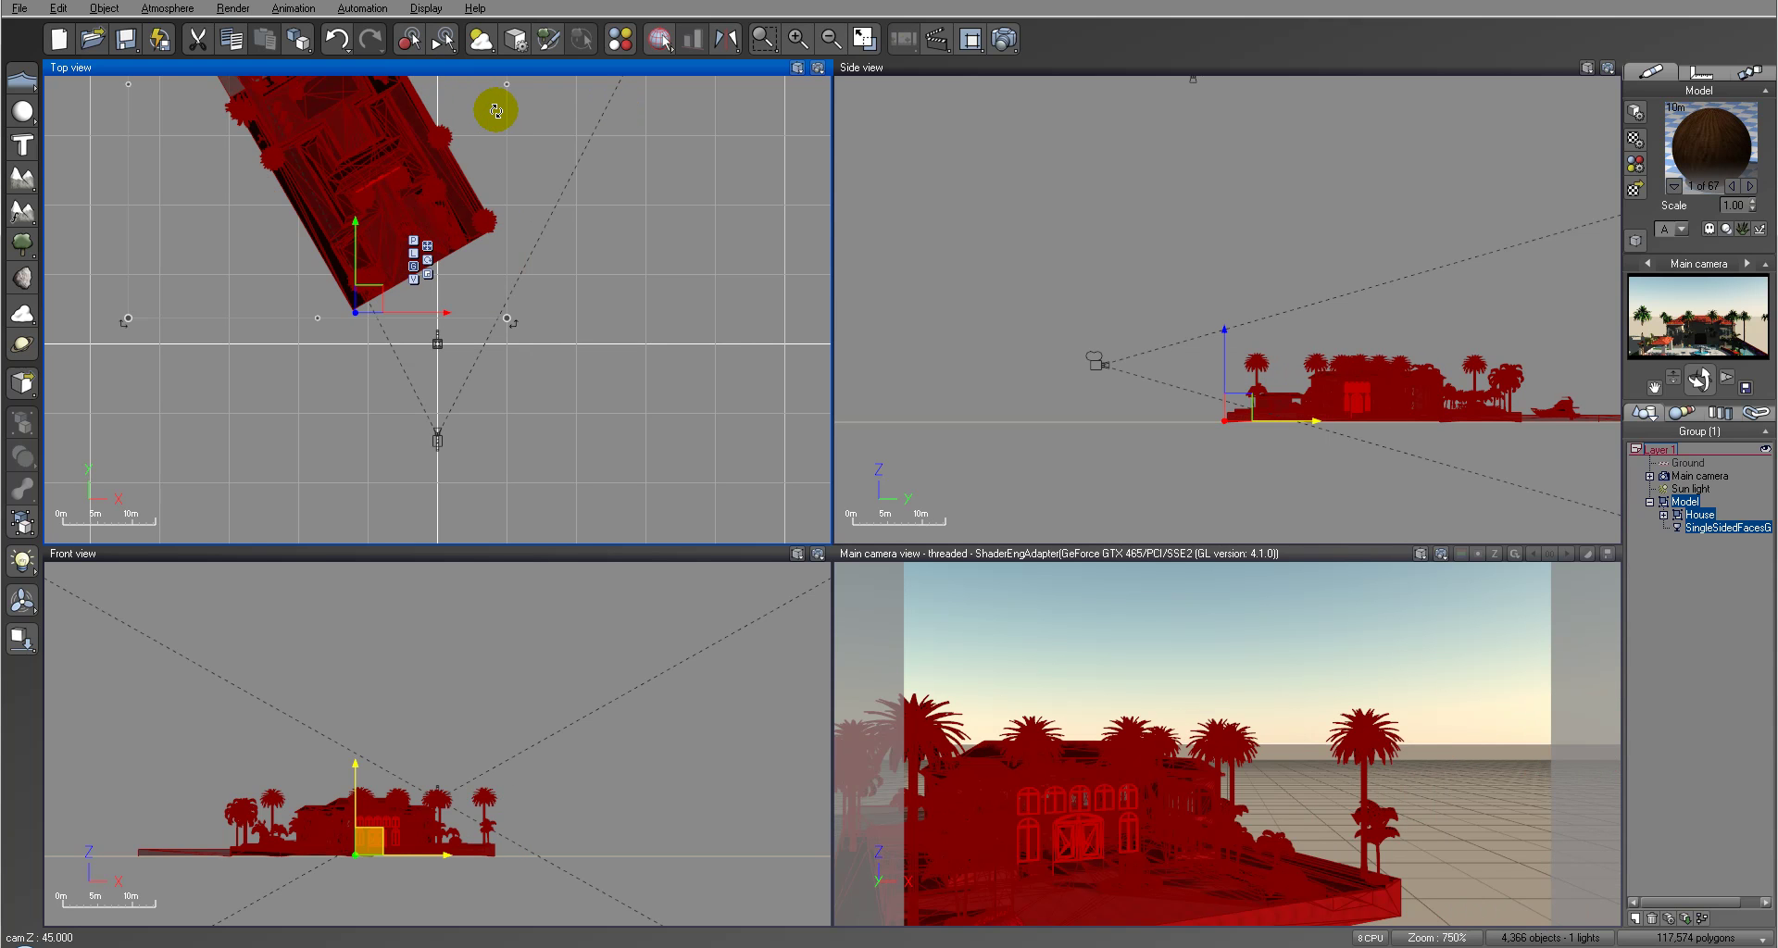
pyautogui.moveTo(499, 110); pyautogui.dragTo(1278, 56)
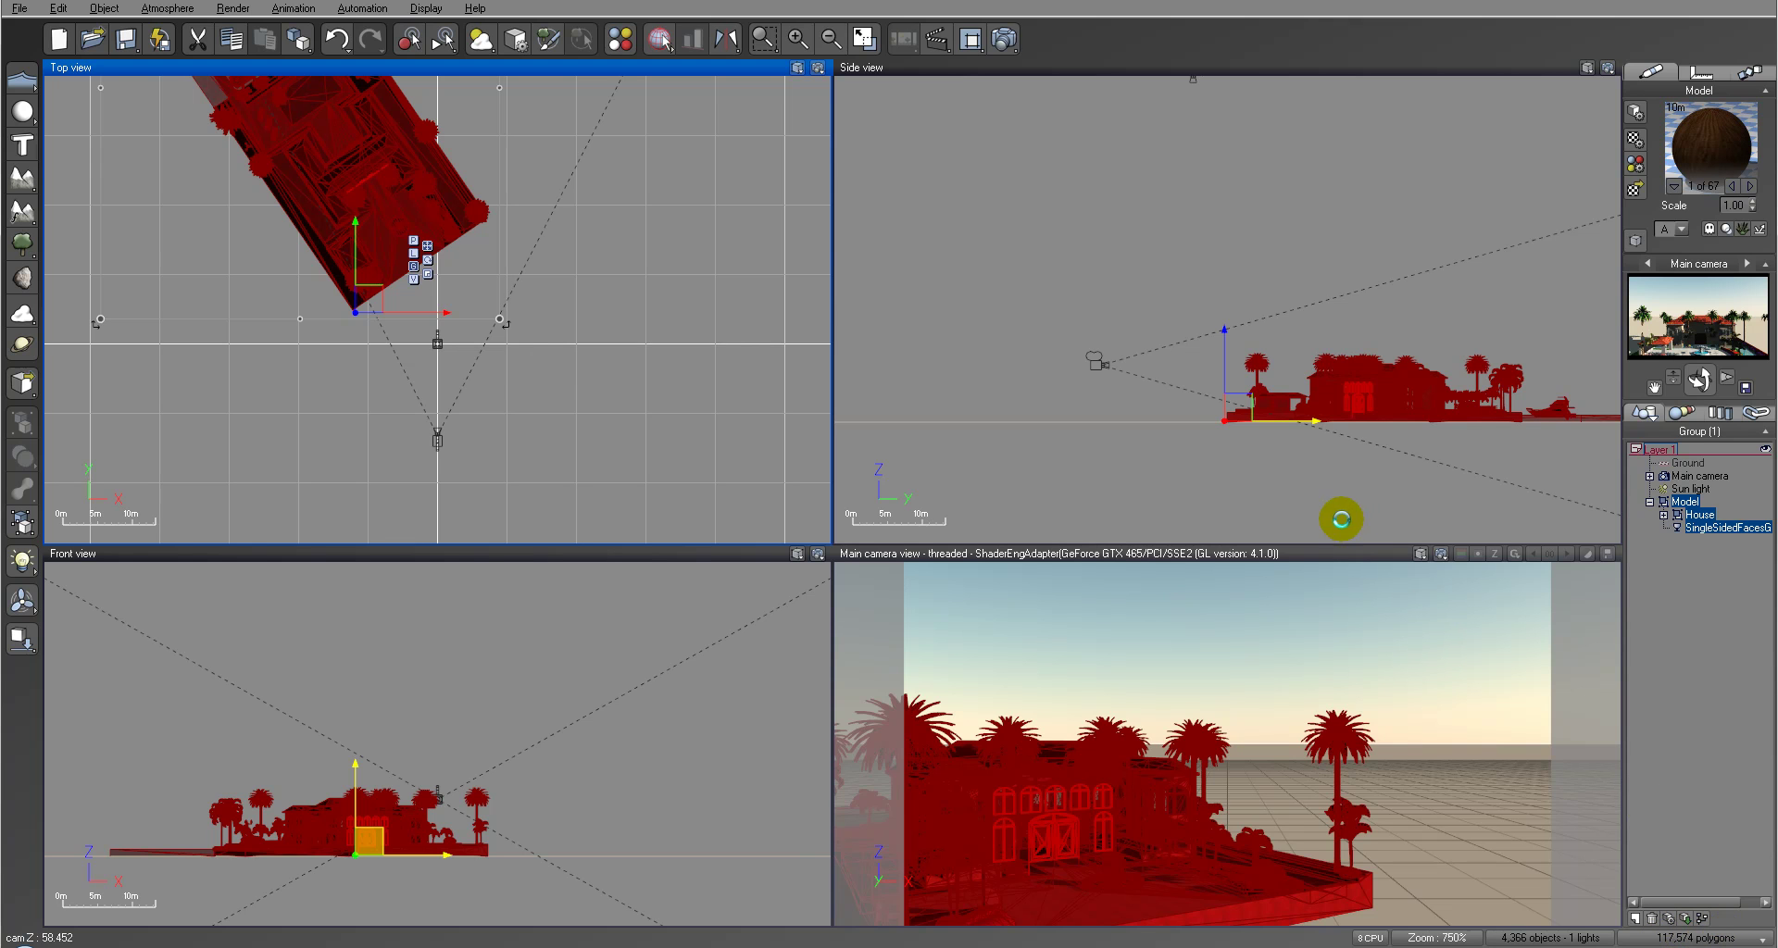
pyautogui.scroll(-2, 397, 274)
pyautogui.moveTo(397, 274); pyautogui.dragTo(445, 230)
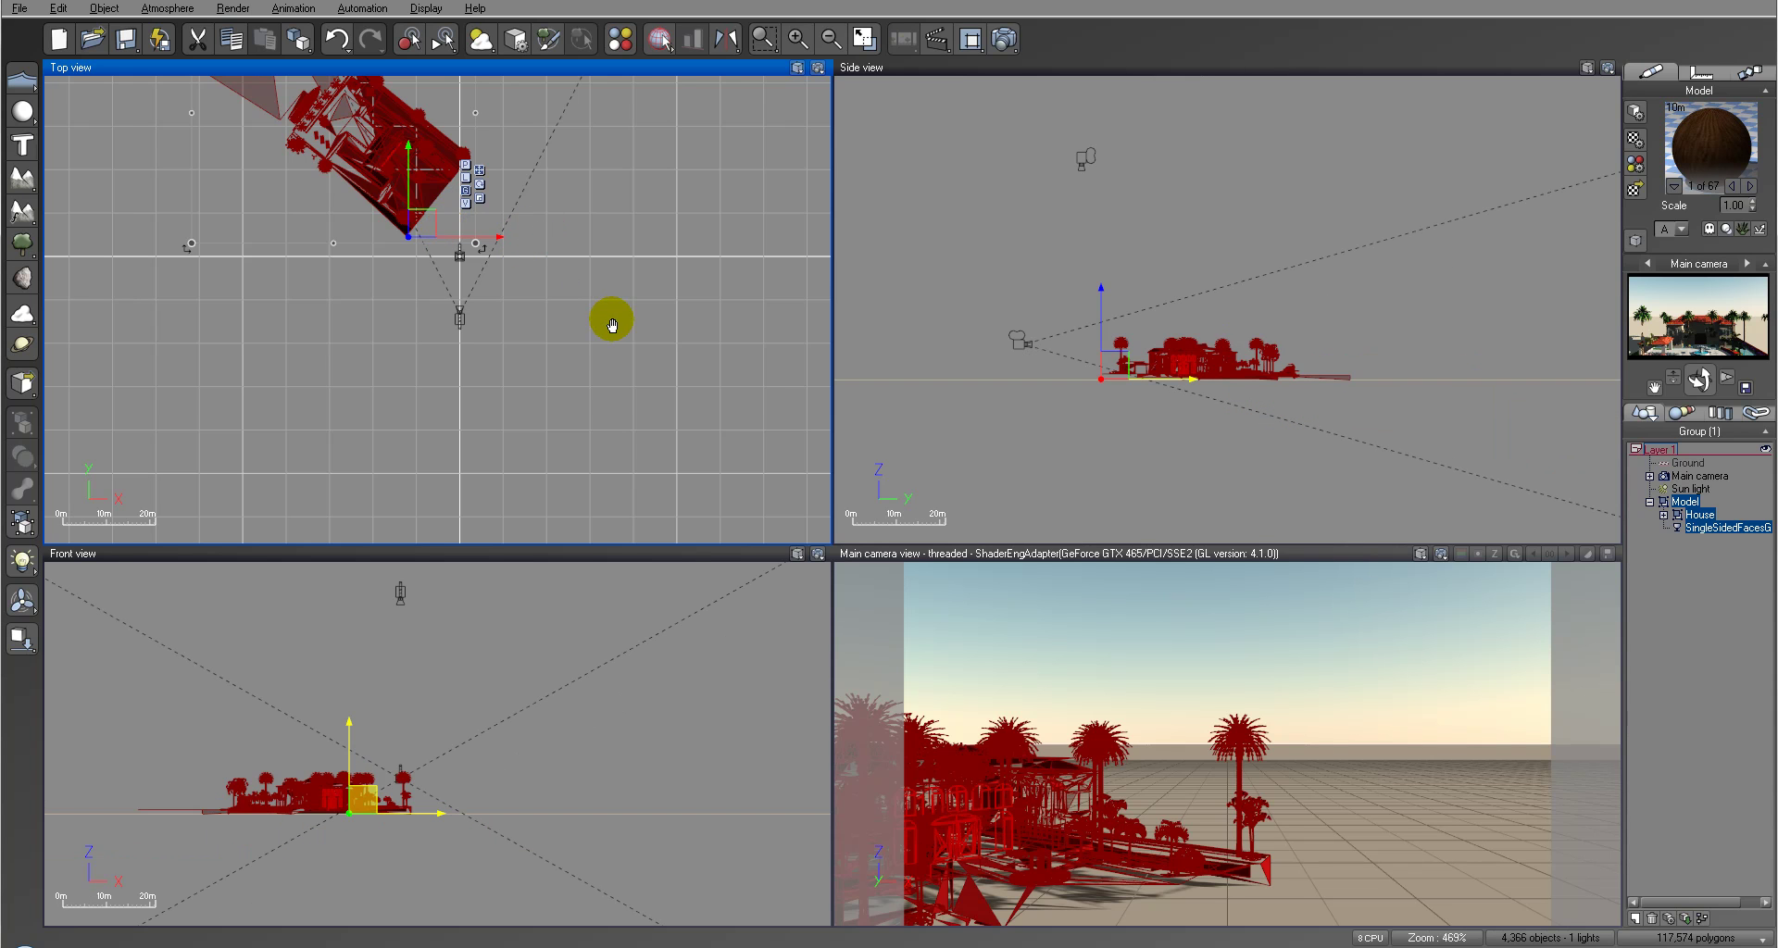
pyautogui.moveTo(634, 343); pyautogui.dragTo(768, 408, button='right')
pyautogui.click(648, 406)
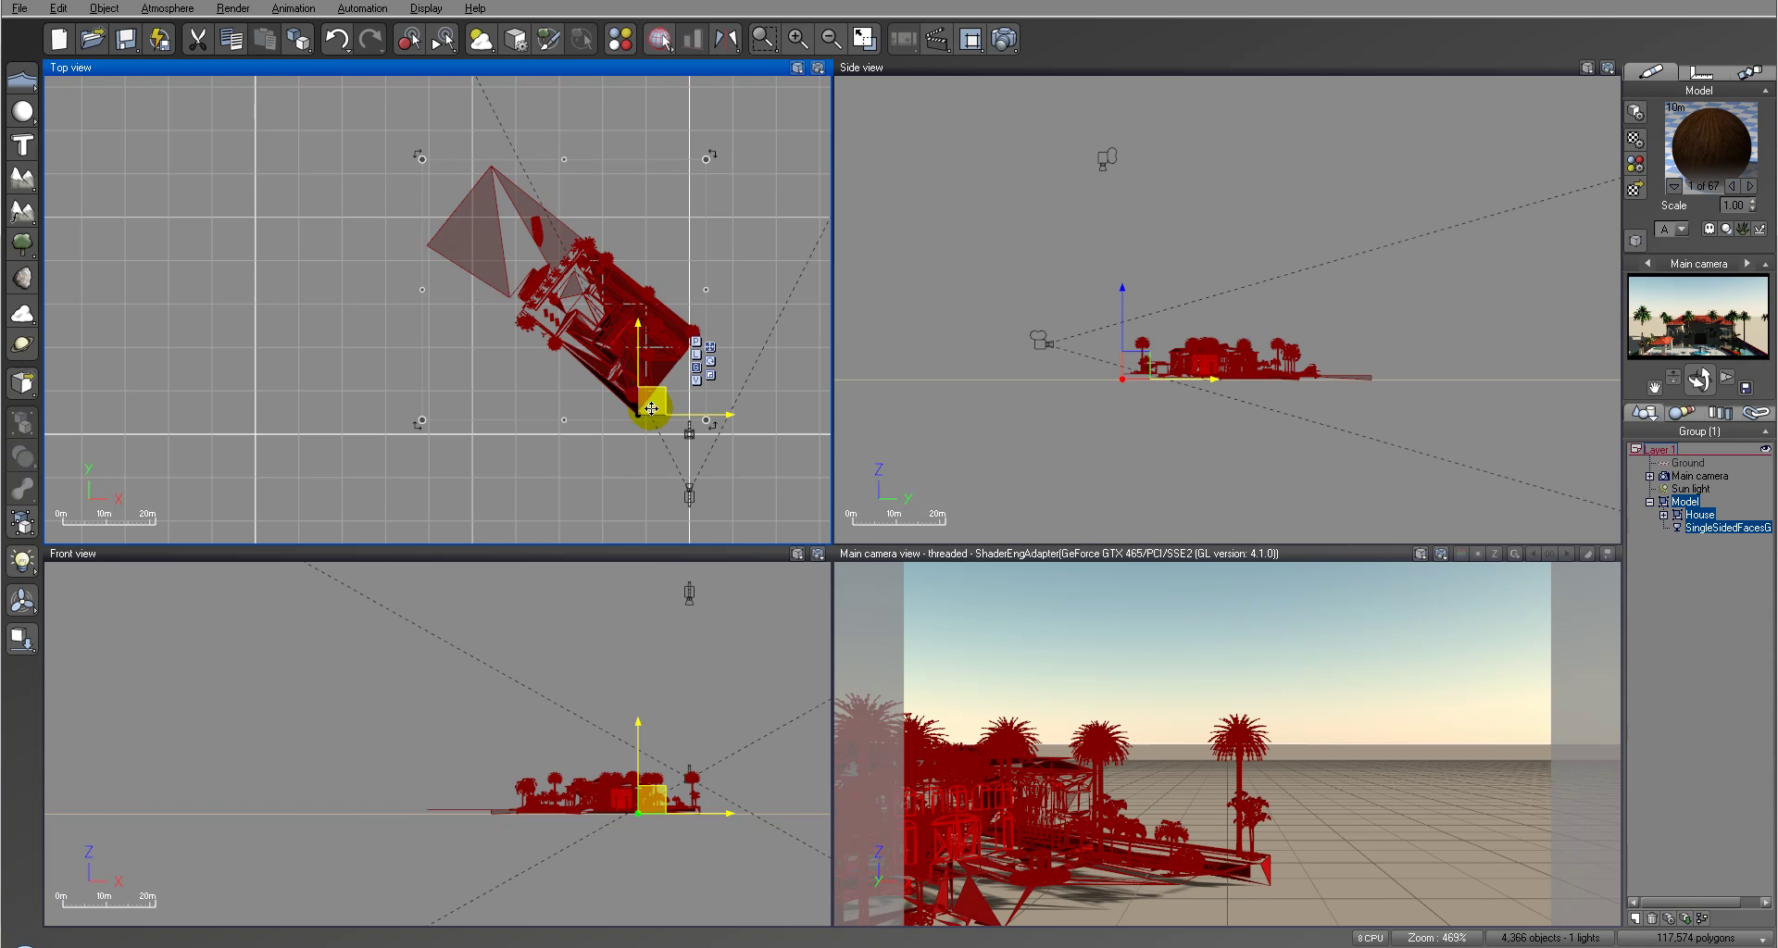
pyautogui.moveTo(652, 400); pyautogui.dragTo(724, 388)
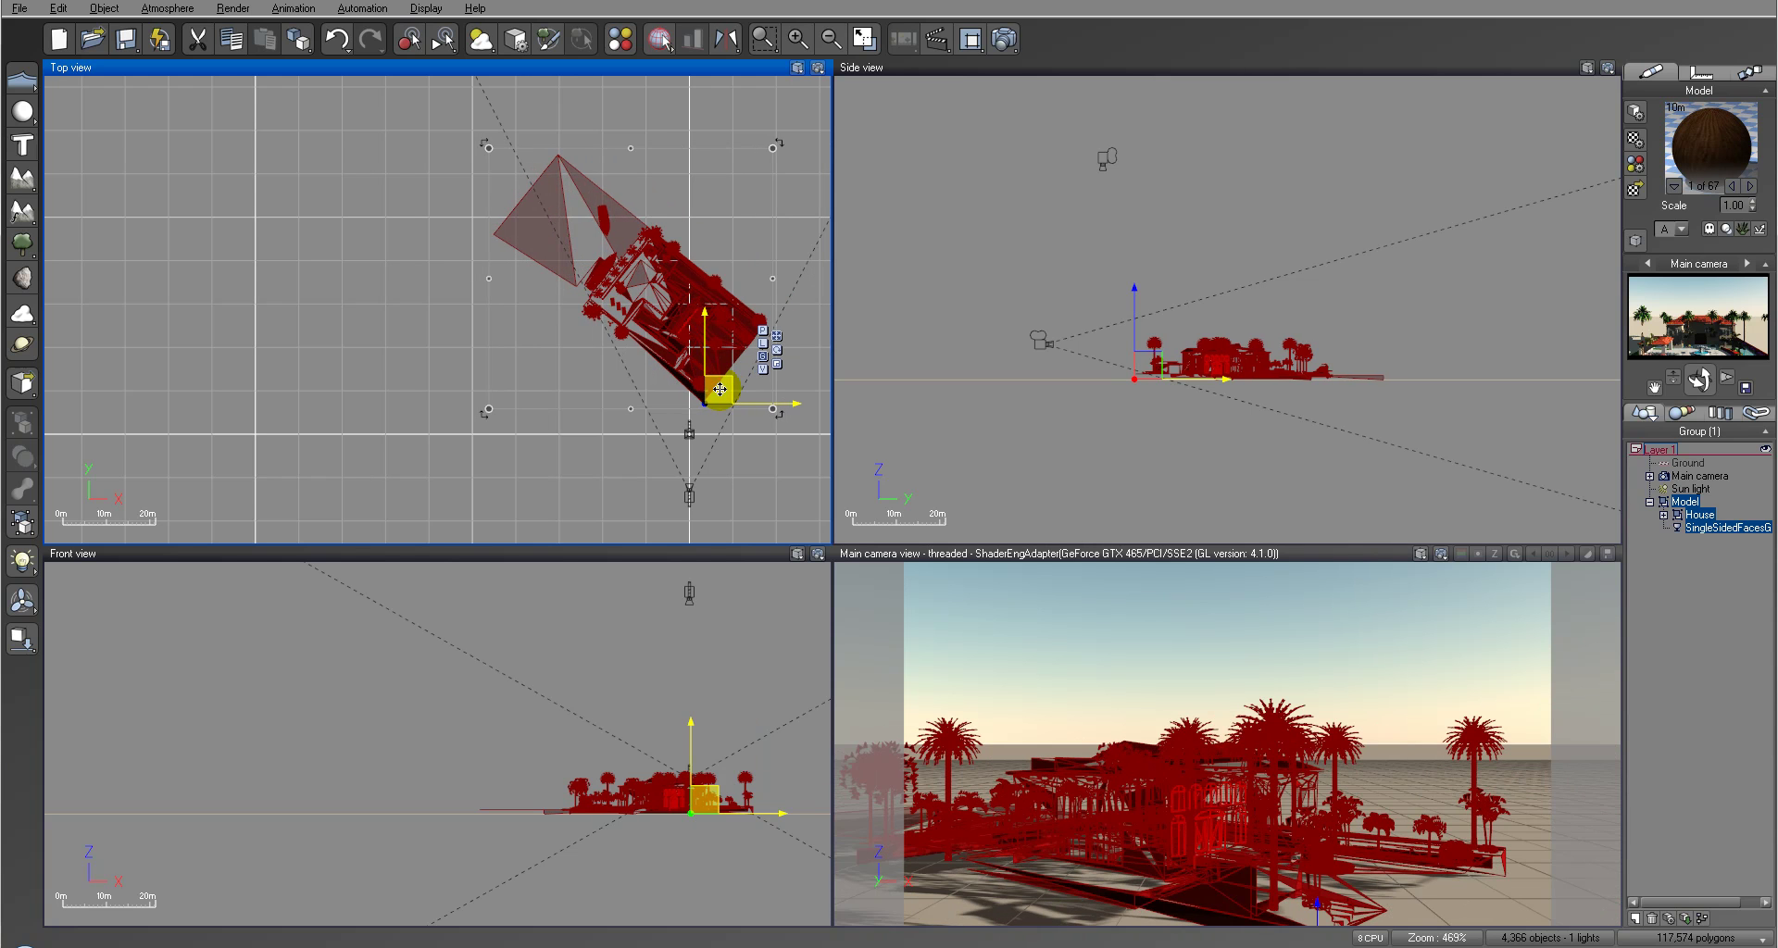
# Render the villa scene to screen at 800x450 resolution
pyautogui.click(974, 35)
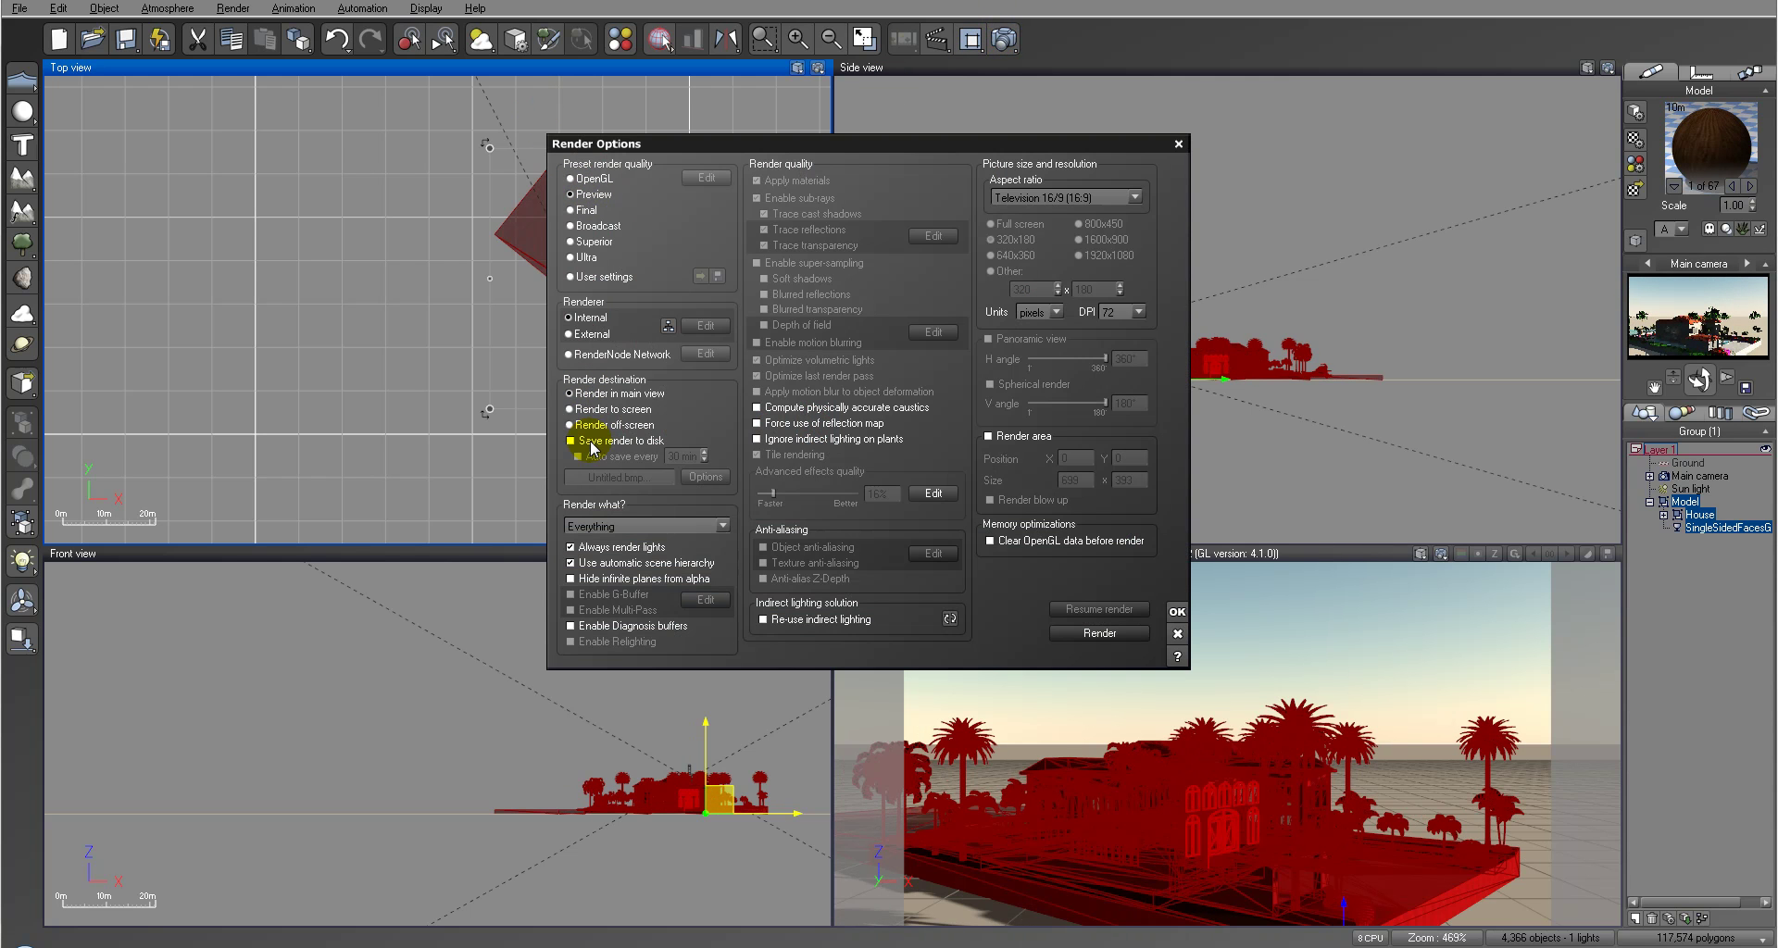
pyautogui.click(591, 409)
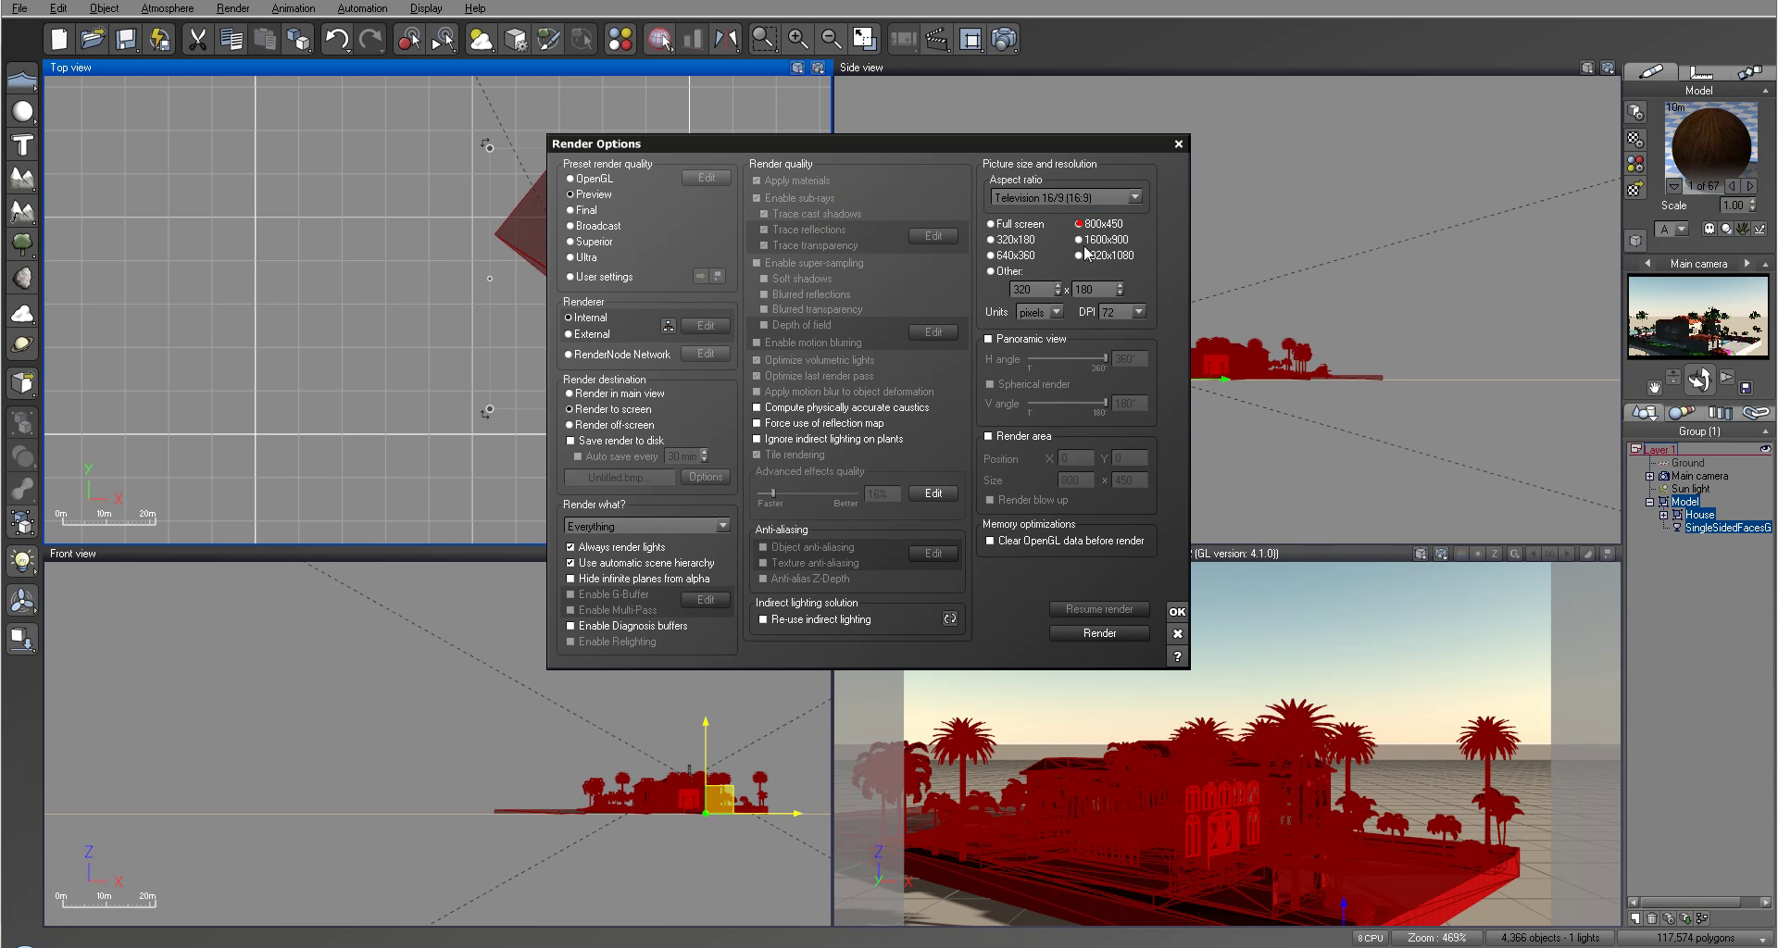
pyautogui.click(1106, 635)
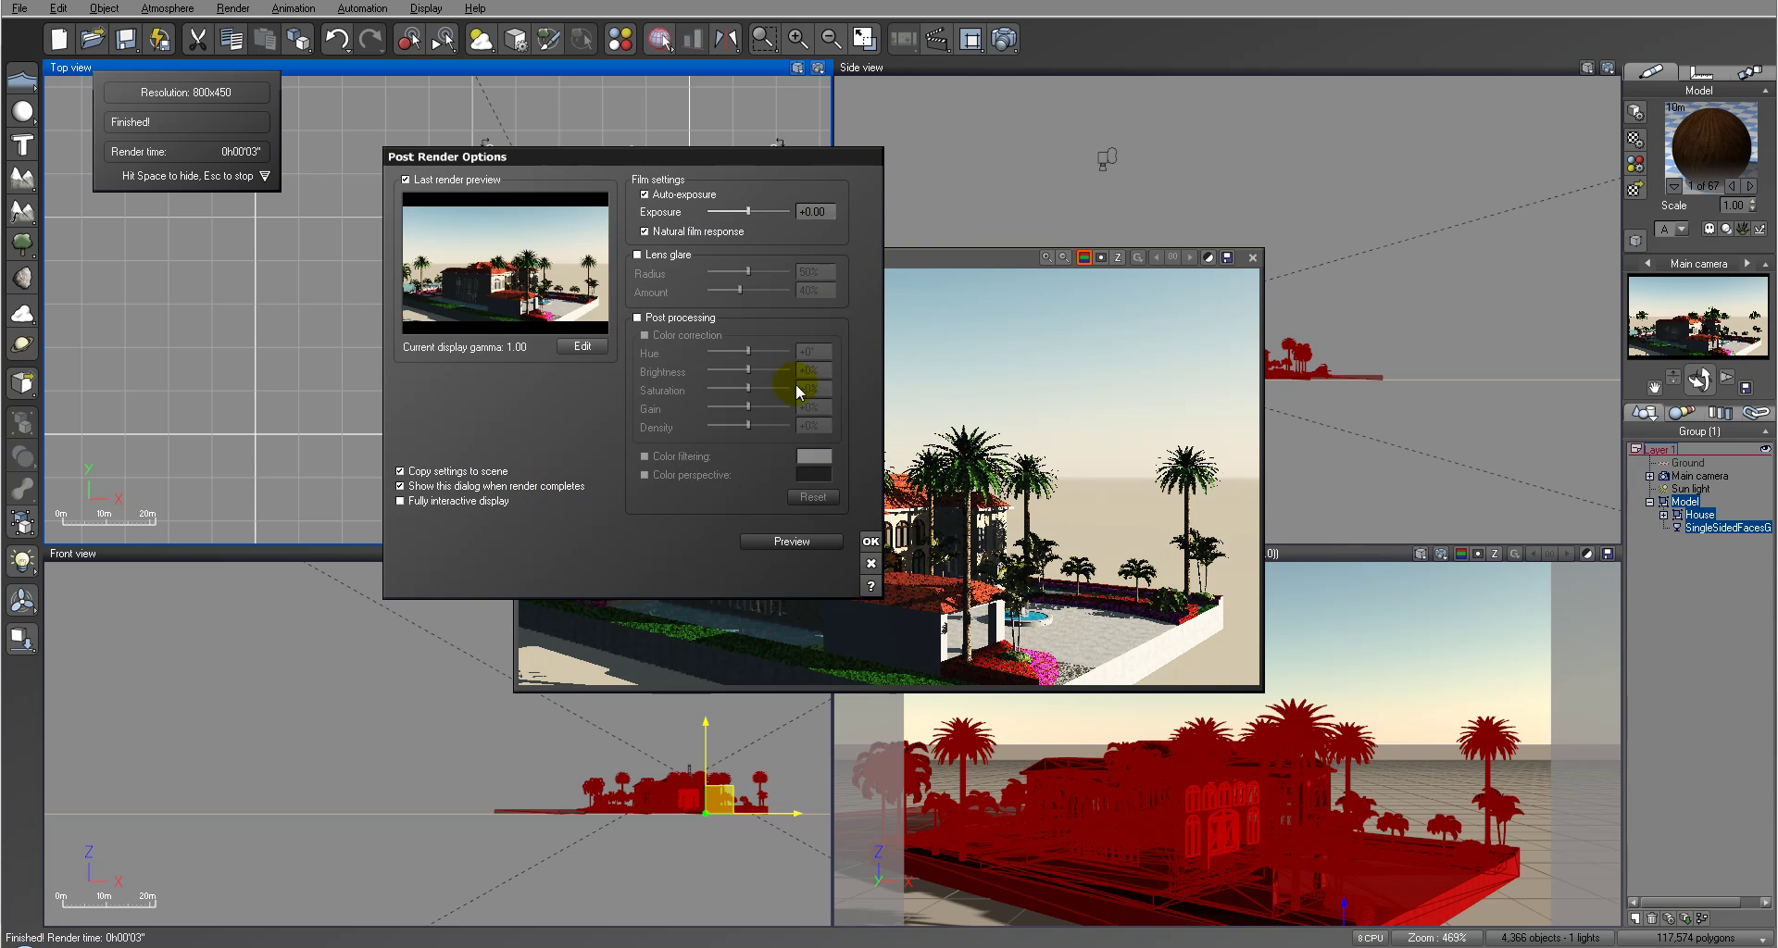
# Dismiss Post Render Options to view the finished villa render in the Render Display
pyautogui.click(871, 545)
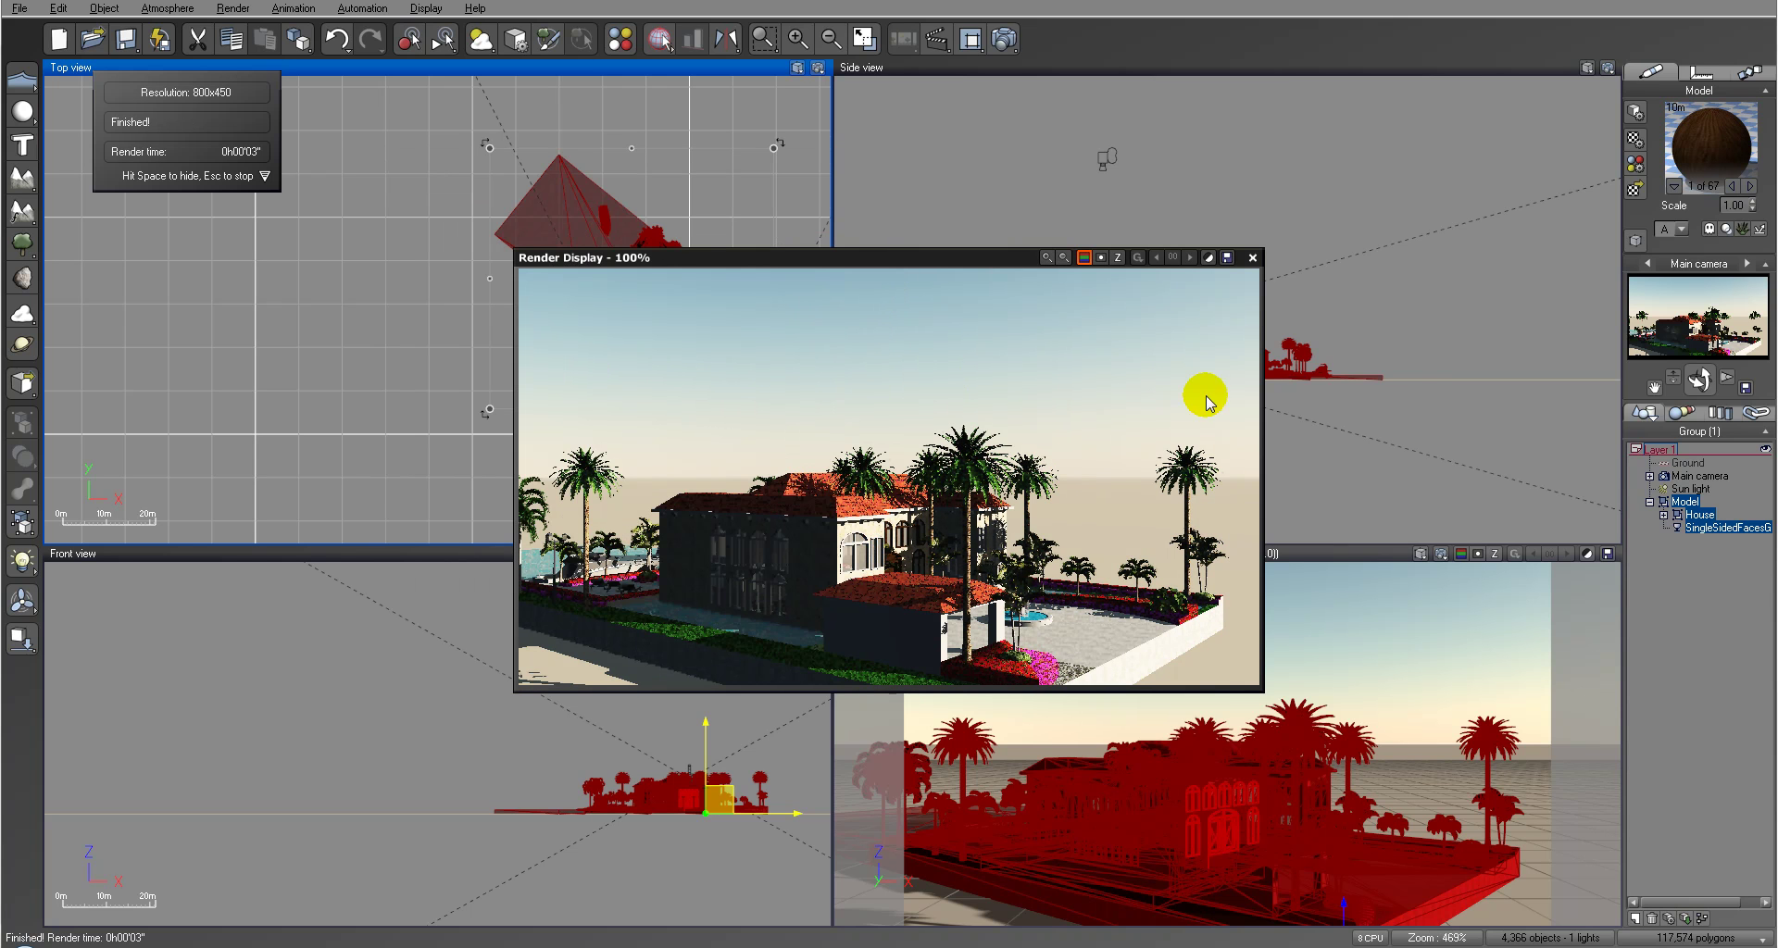